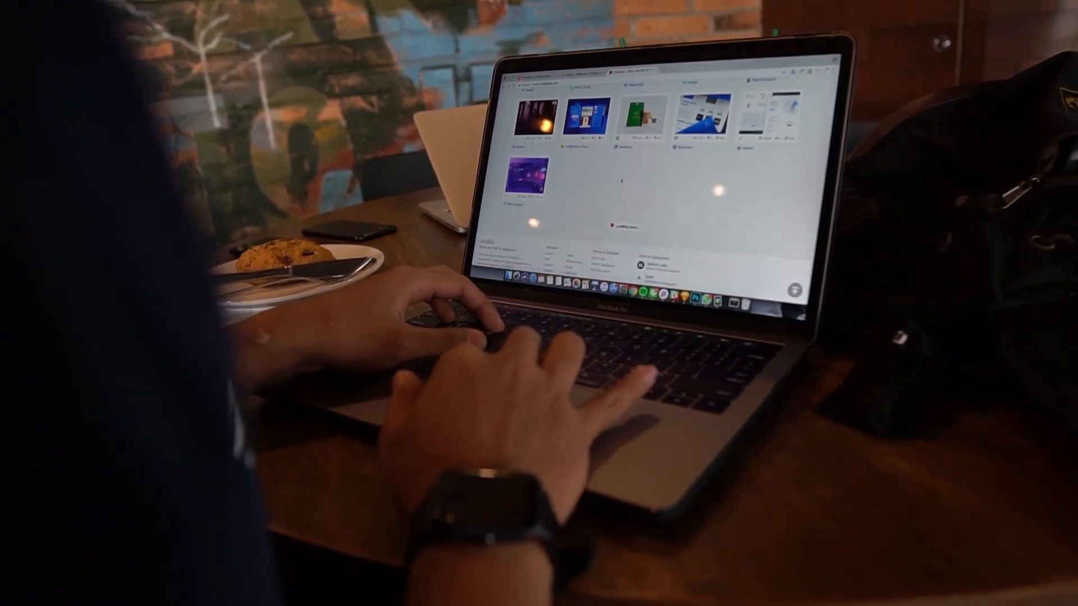
Step: Close the open shot and keep scrolling down the Dribbble thumbnail grid
scroll(652, 169, up, 3)
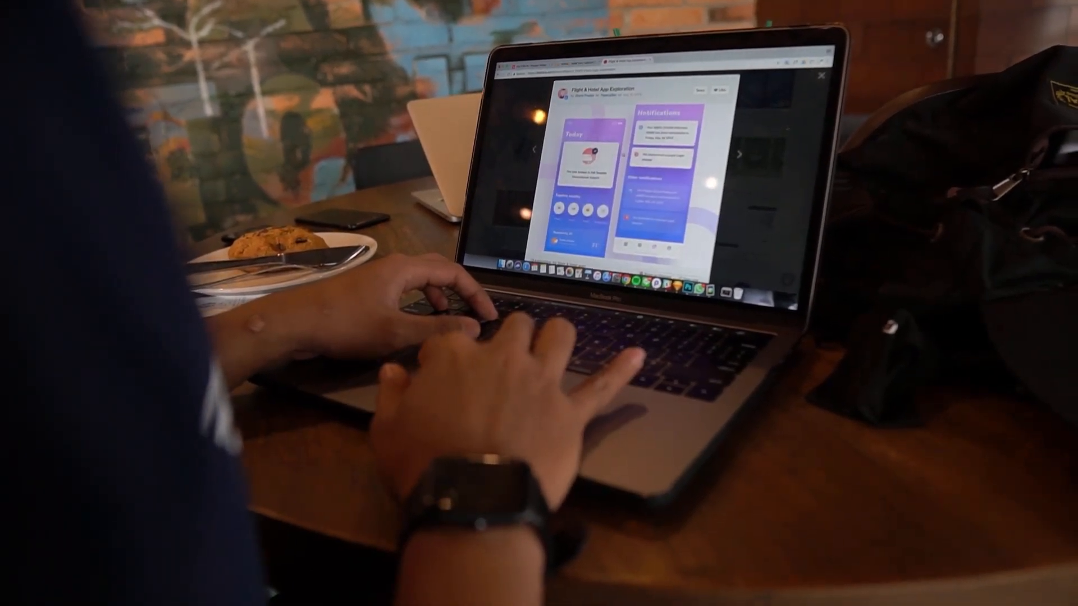
key(Escape)
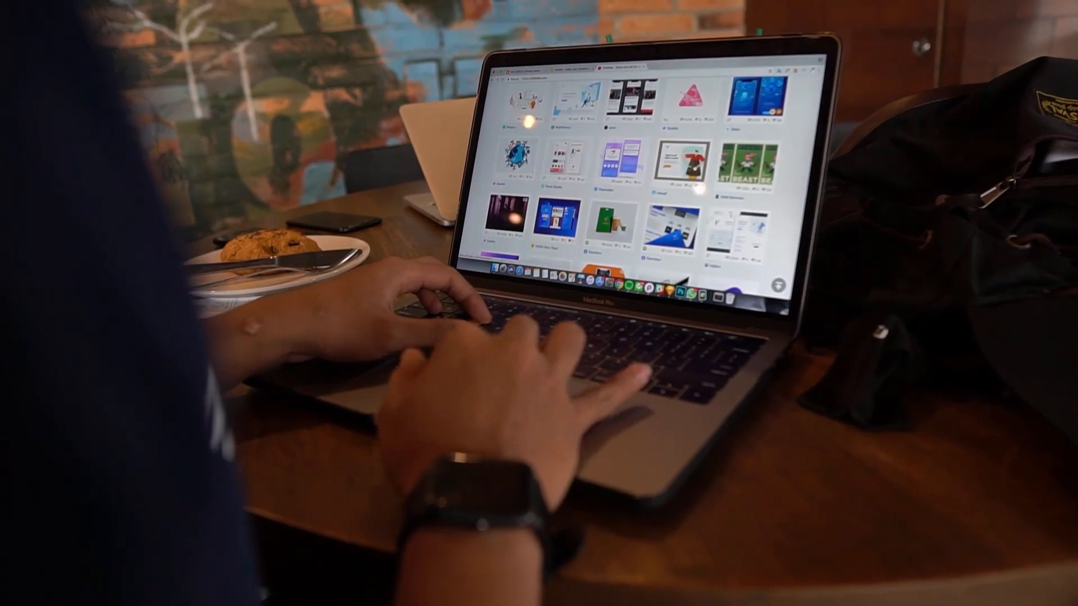
scroll(646, 168, down, 5)
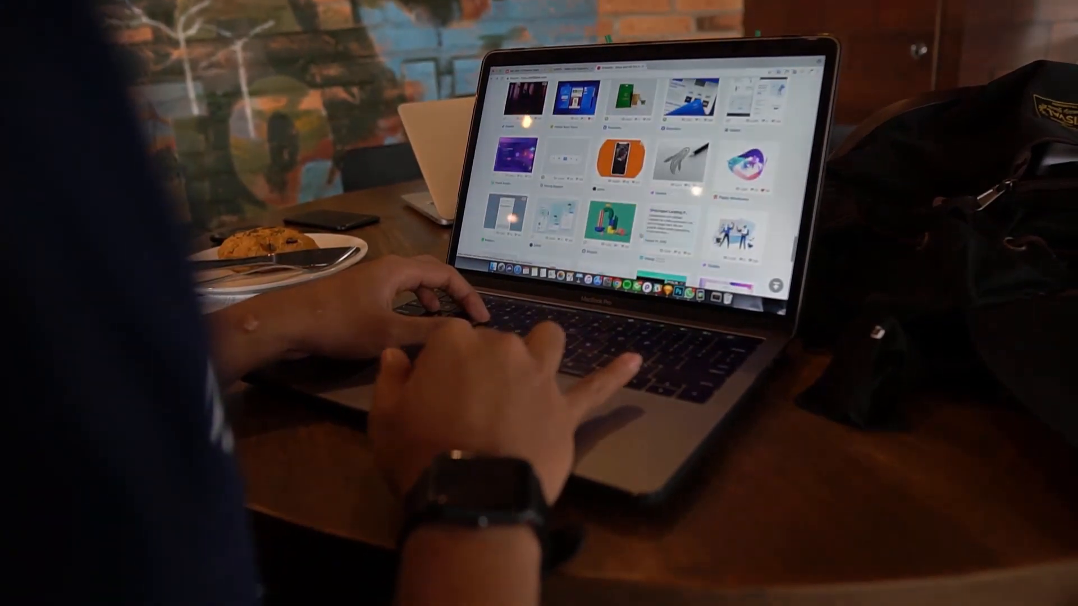
scroll(640, 180, down, 1)
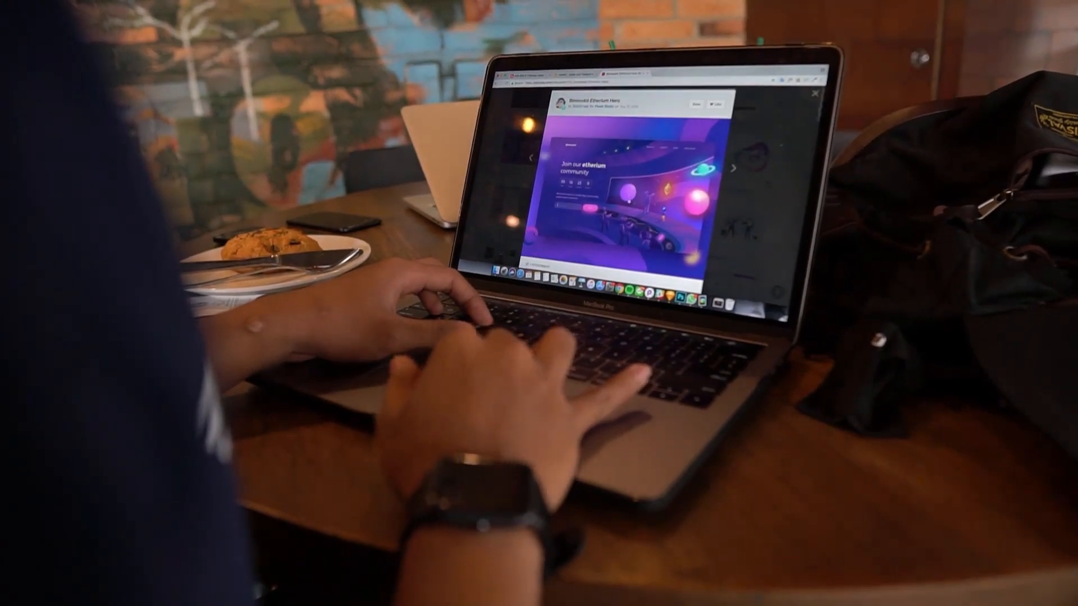
scroll(623, 180, down, 3)
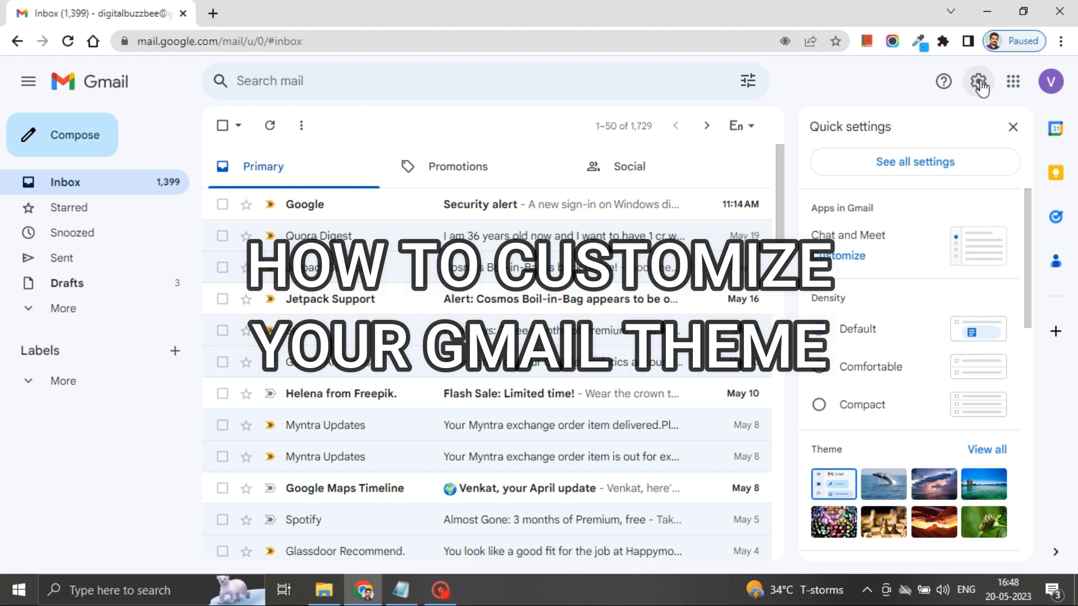
click(979, 83)
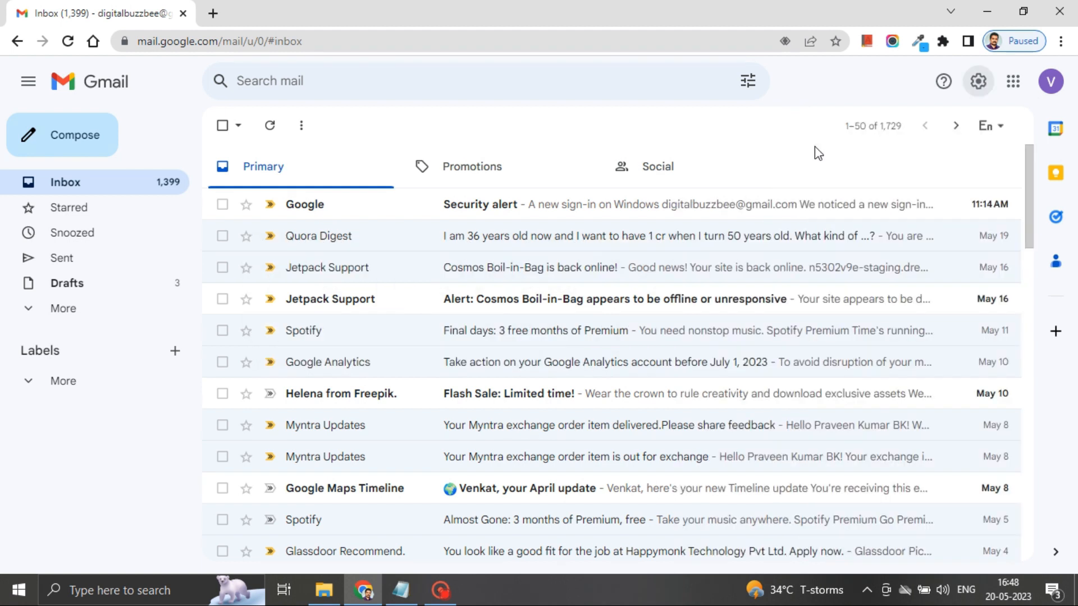
click(979, 83)
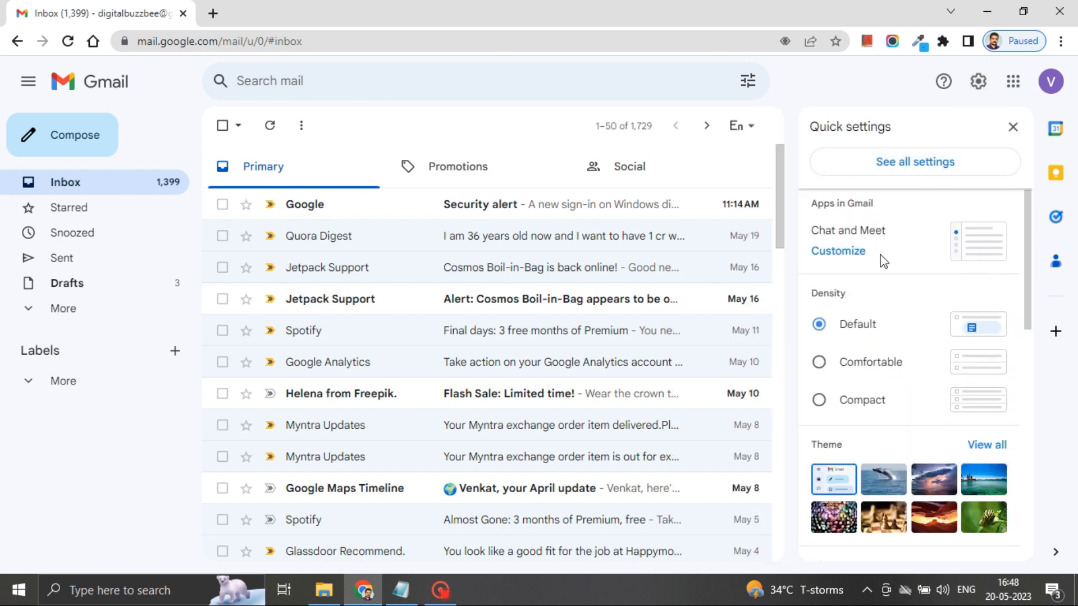
scroll(884, 261, down, 1)
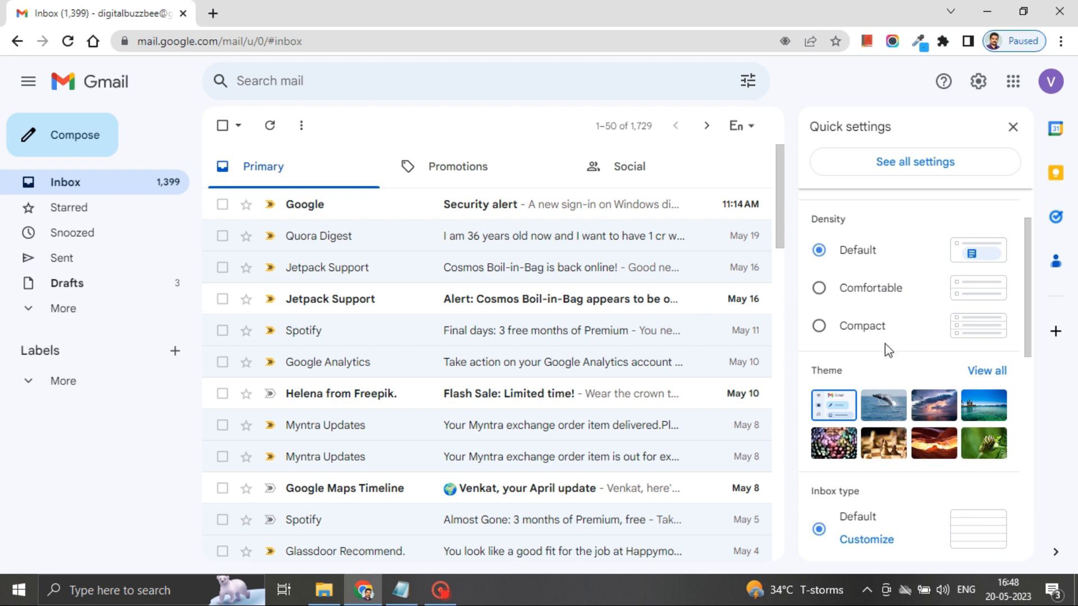
drag(1026, 285, 1009, 234)
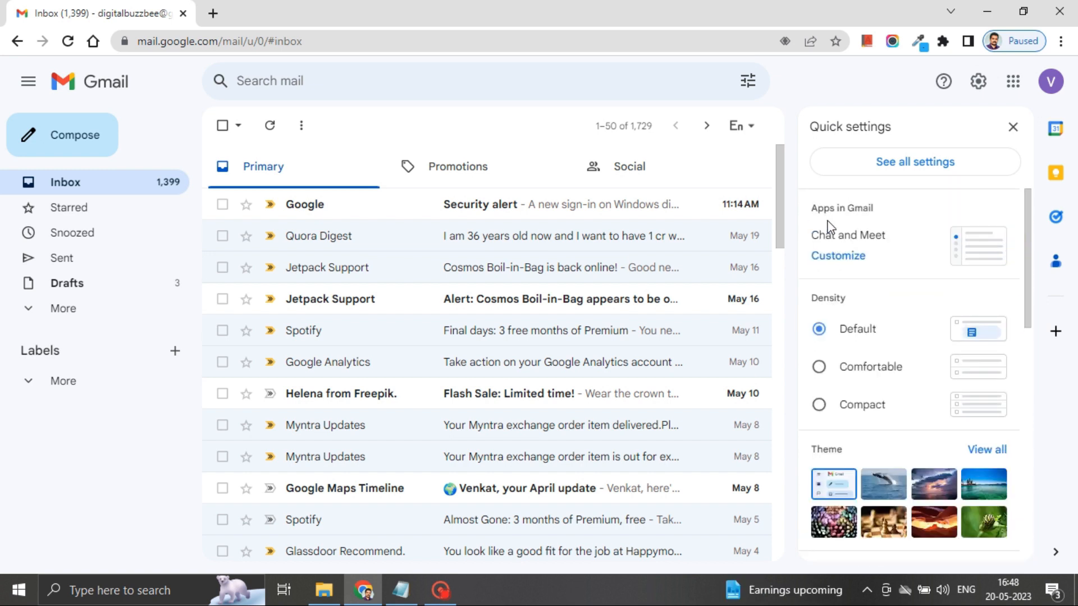
Step: Tick Google Chat and Google Meet as Gmail apps, confirm, and reload Gmail
click(843, 256)
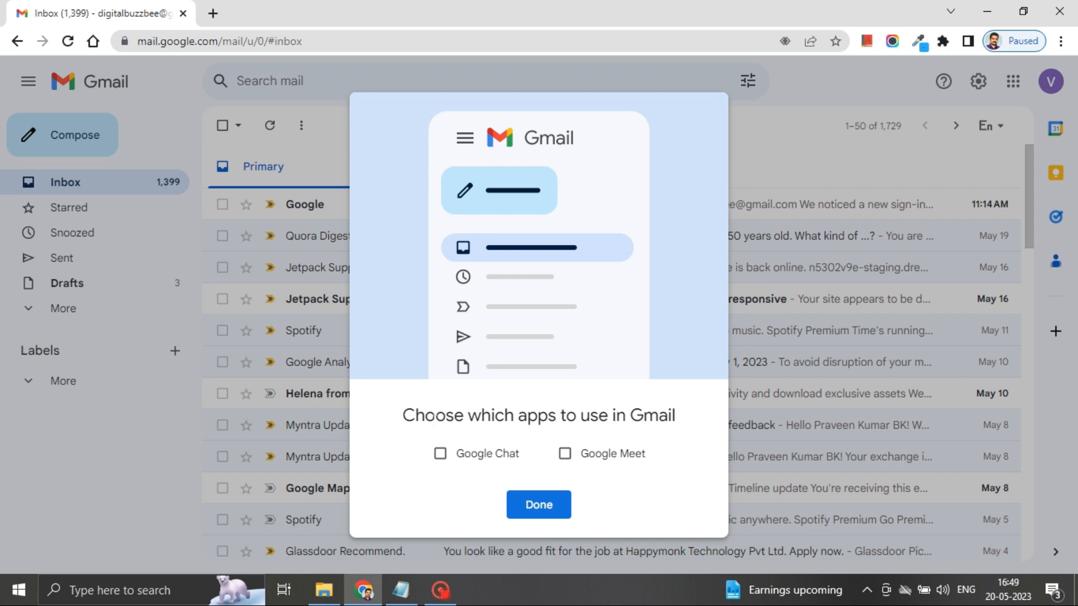
click(440, 456)
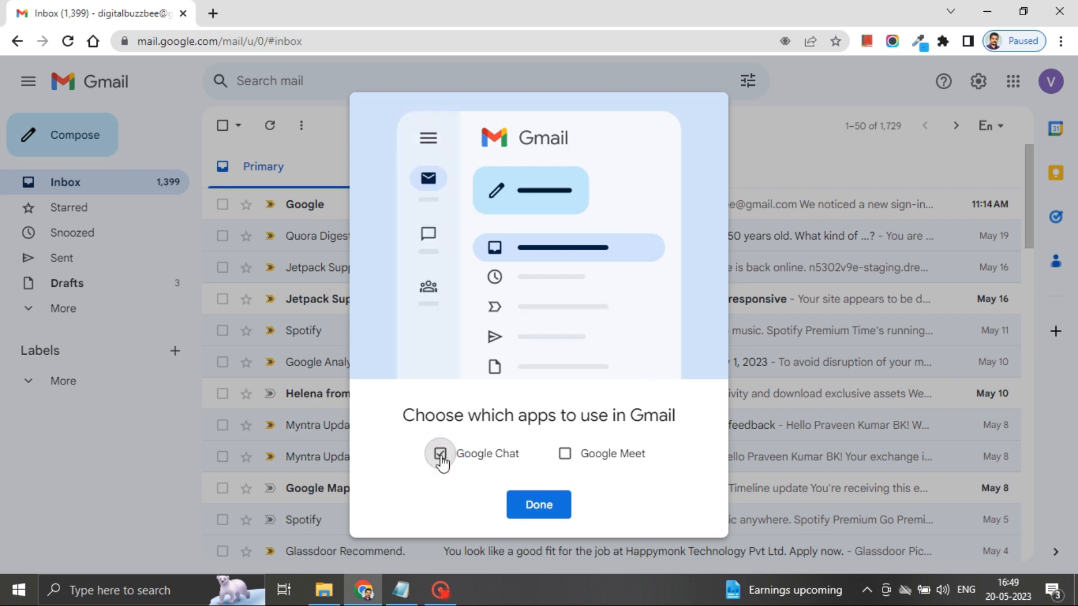
click(565, 456)
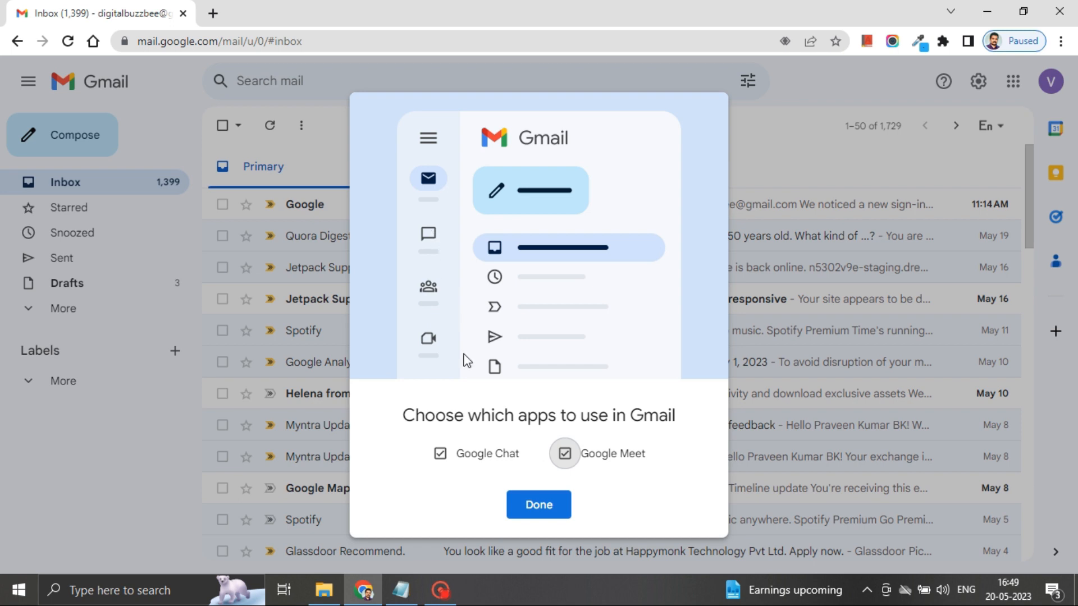
click(538, 505)
click(666, 345)
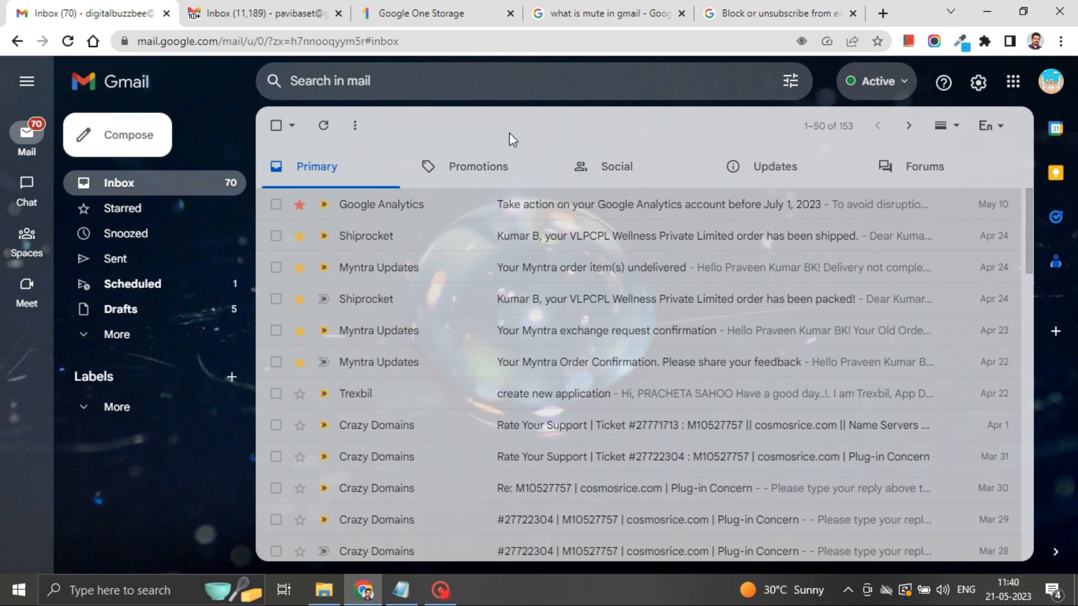
Step: Go to See all settings > Chat and Meet and open the Google Chat settings
click(981, 85)
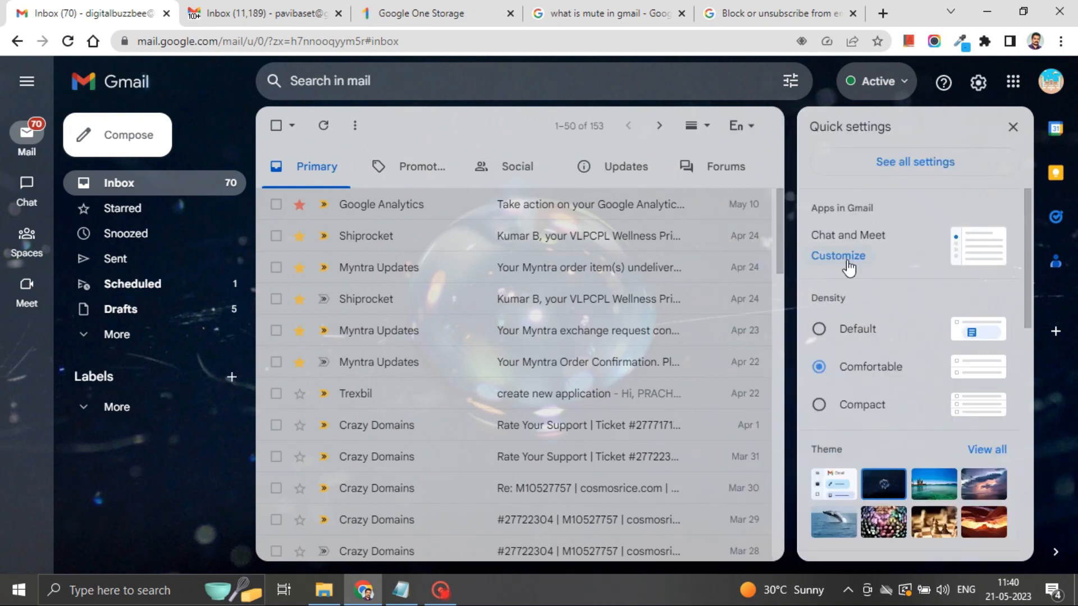
click(889, 166)
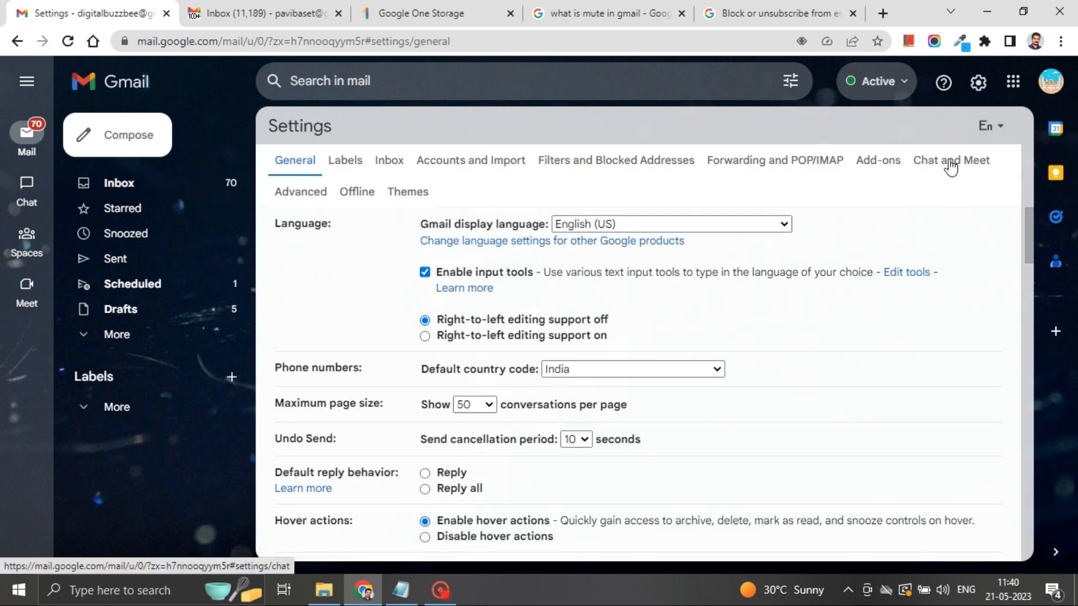
click(953, 166)
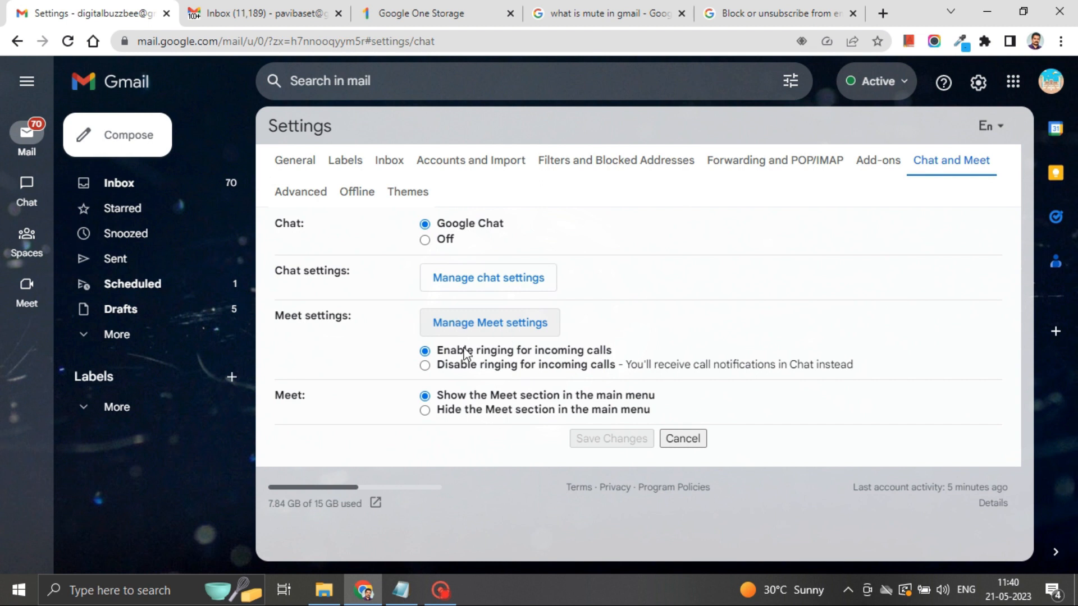
click(462, 283)
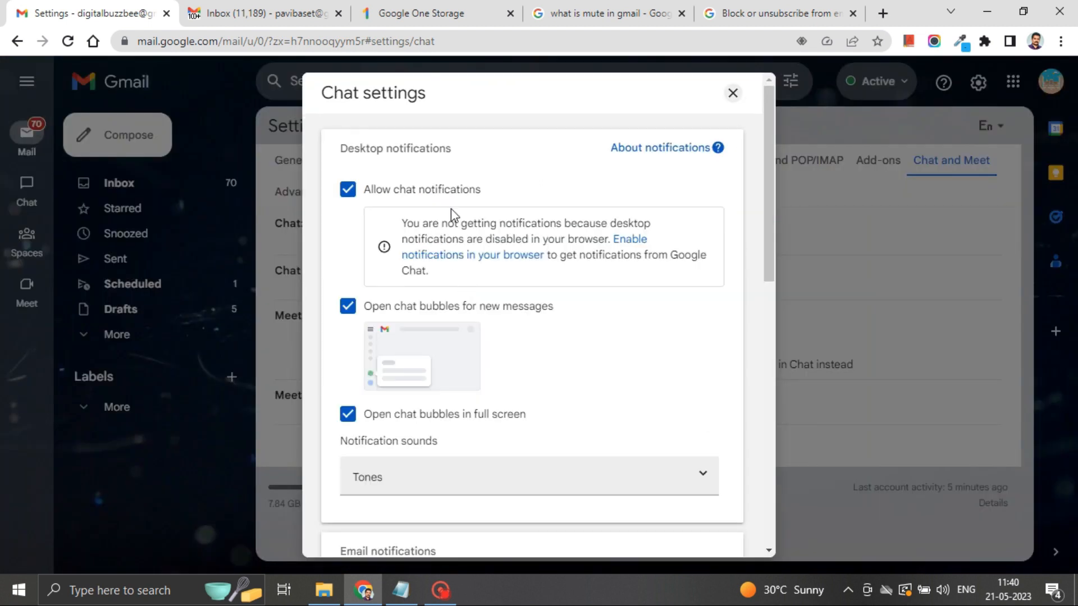
scroll(445, 364, down, 3)
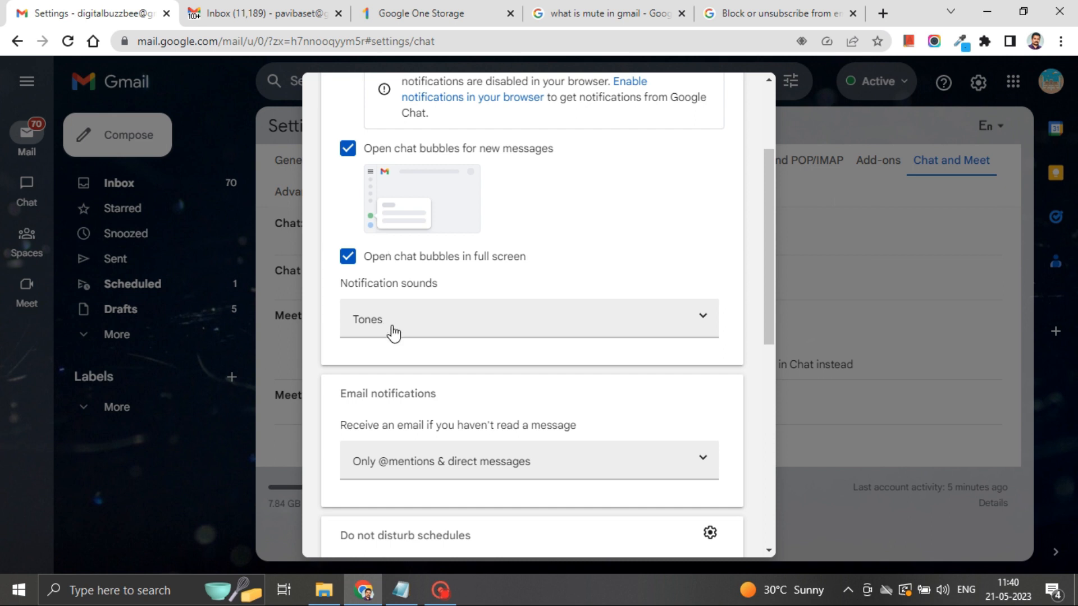
scroll(385, 320, down, 2)
scroll(393, 309, down, 1)
scroll(457, 303, down, 1)
scroll(472, 351, down, 1)
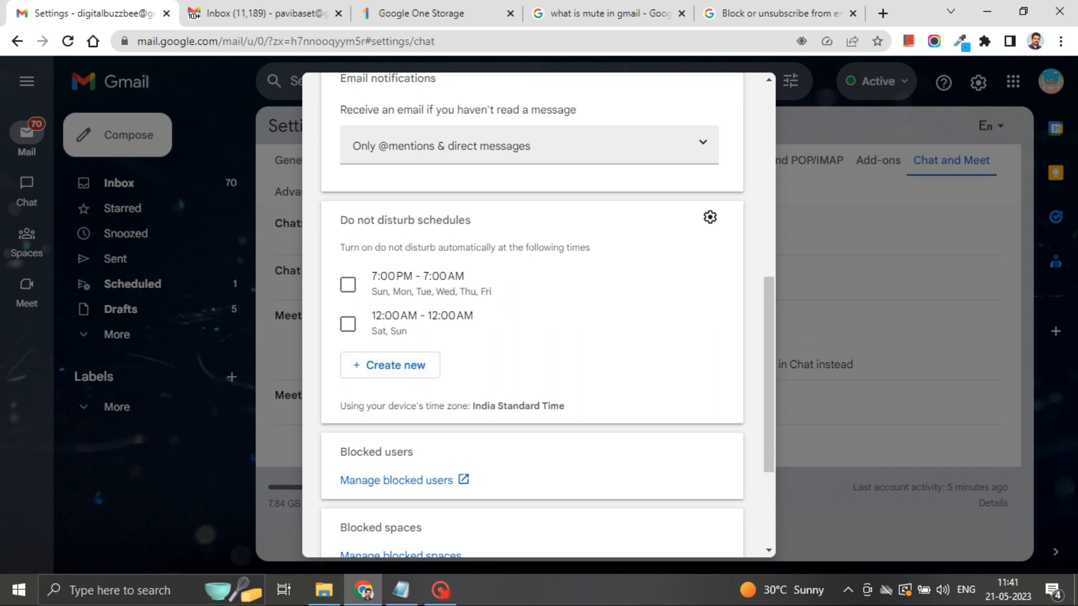
scroll(584, 332, down, 3)
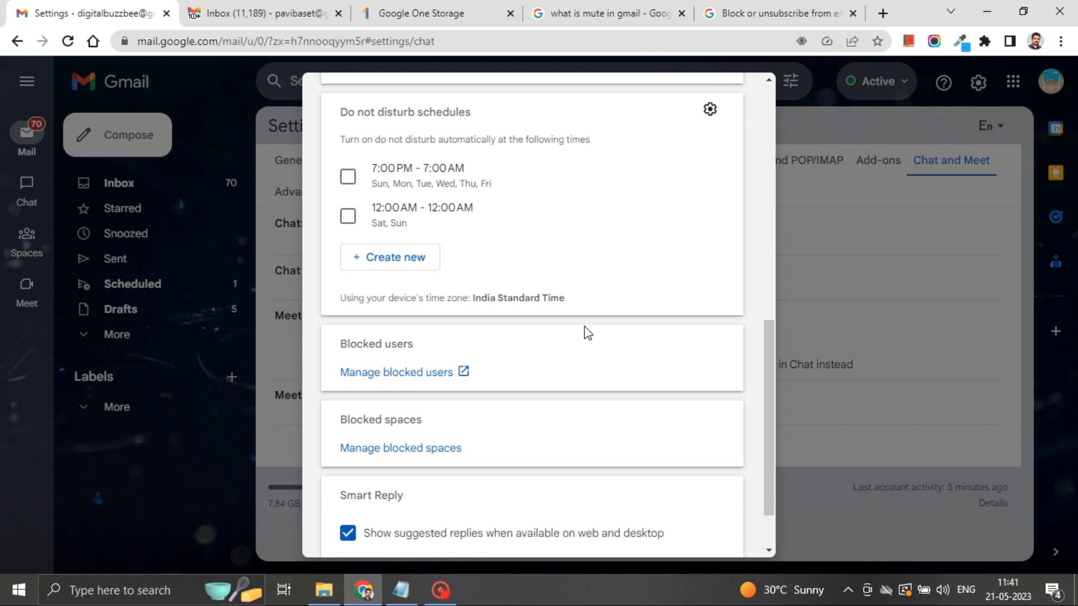
scroll(584, 332, down, 1)
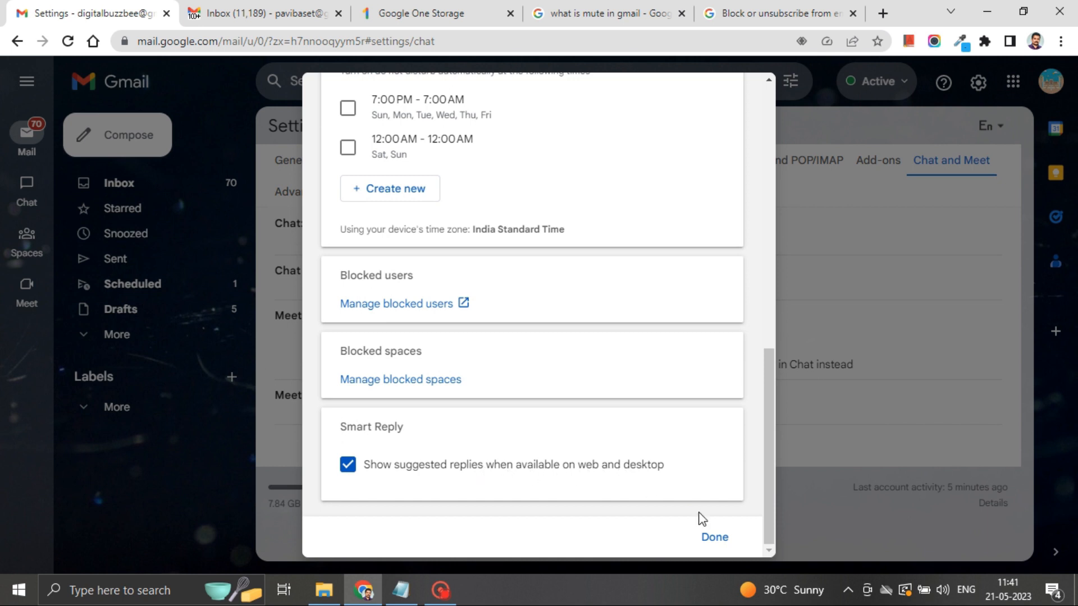
click(719, 540)
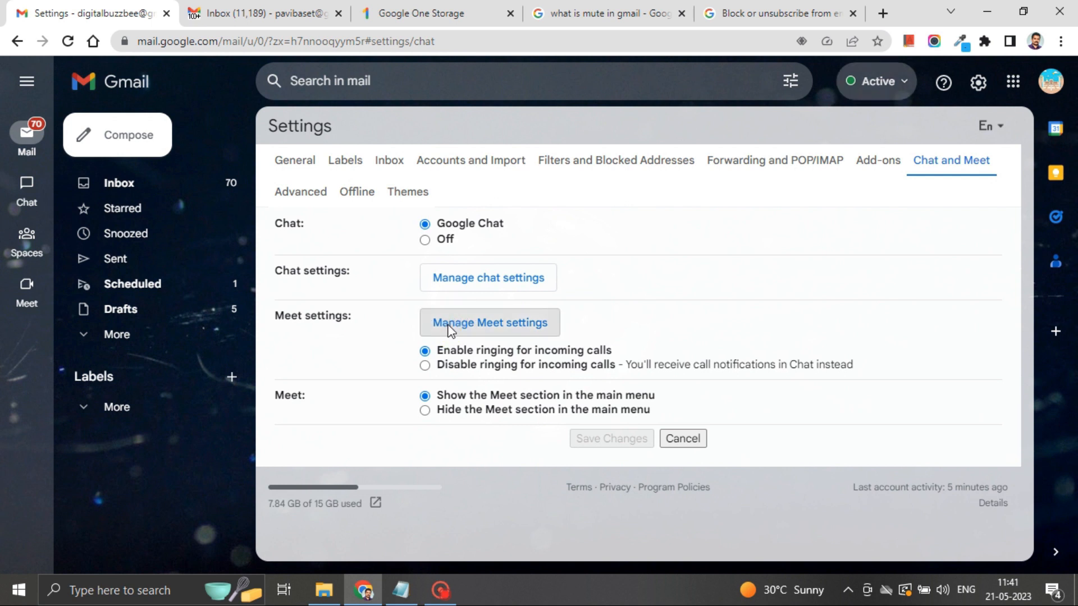
click(449, 331)
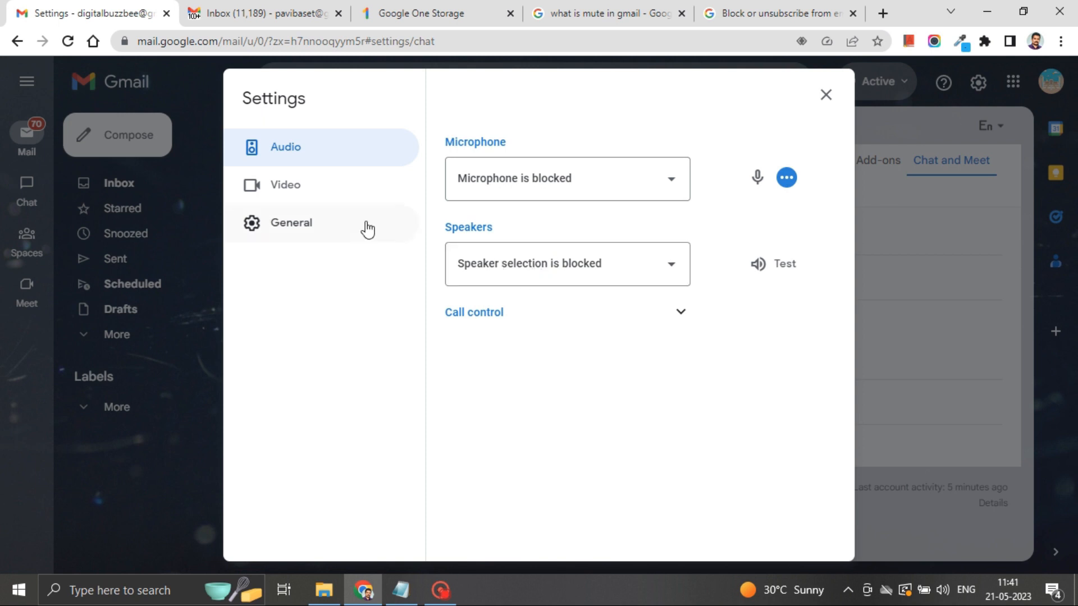
click(312, 191)
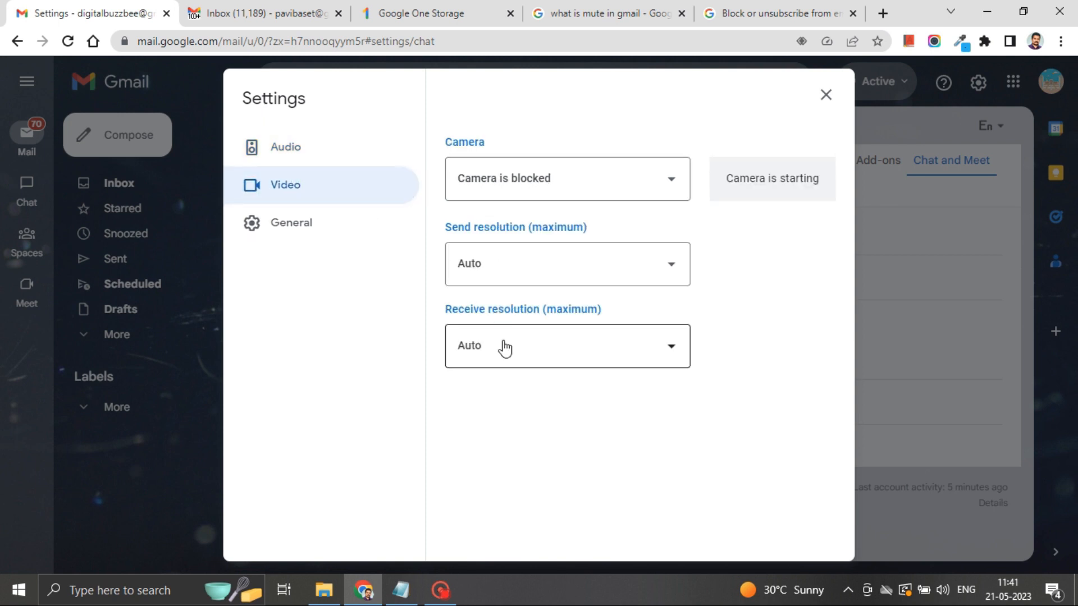
click(303, 228)
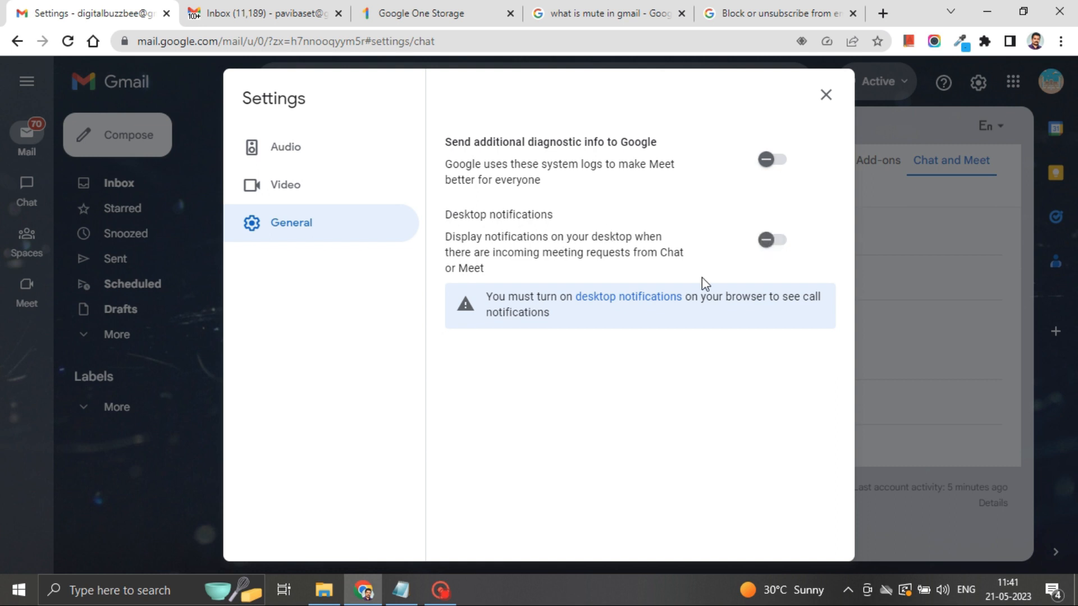
click(825, 93)
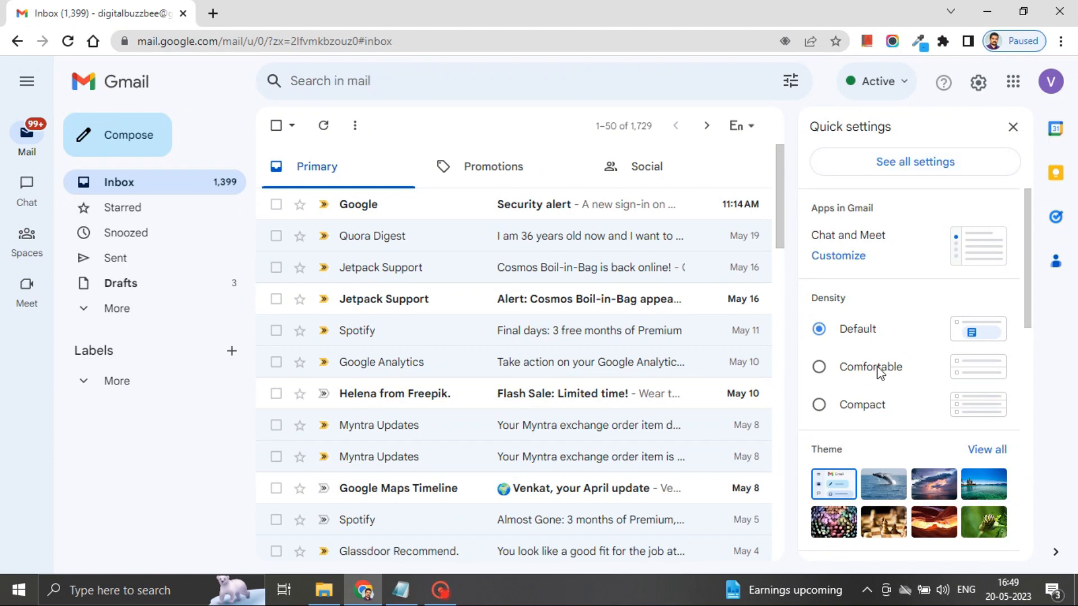
click(881, 371)
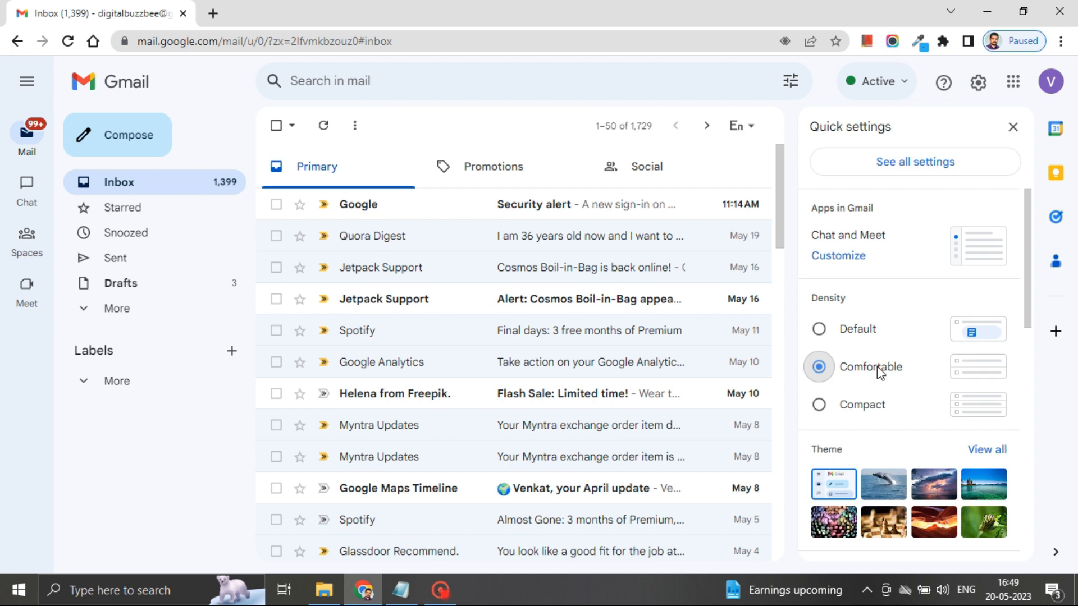
click(871, 410)
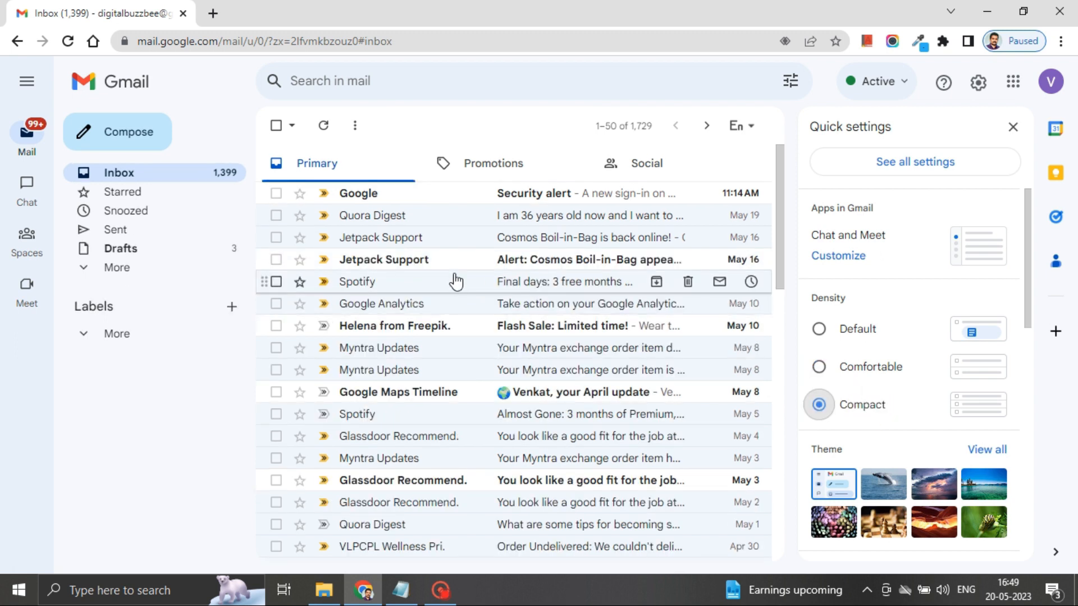
scroll(449, 275, down, 2)
scroll(429, 264, up, 2)
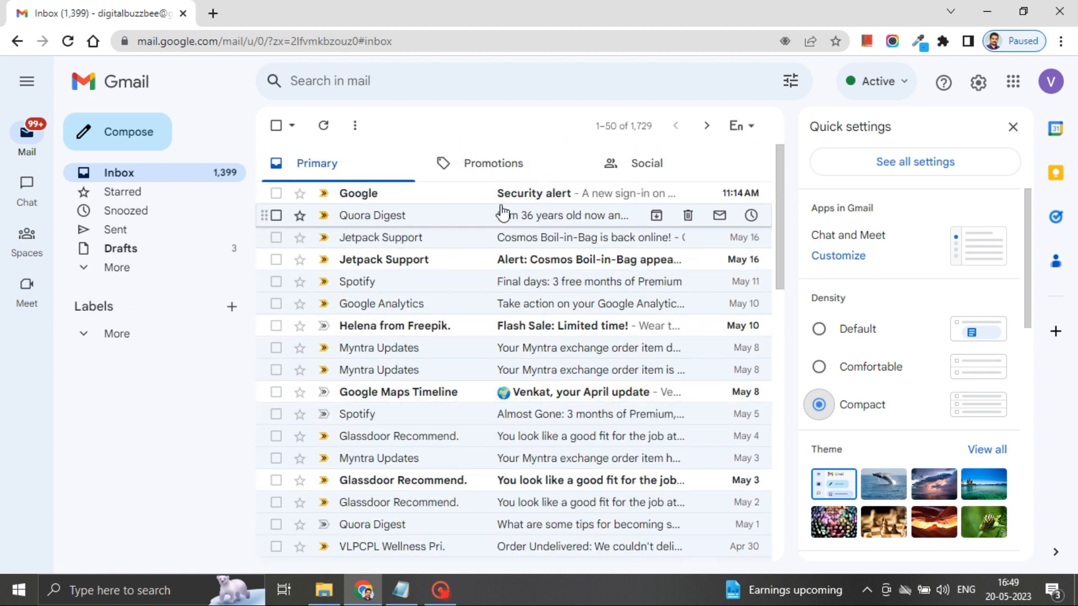
click(818, 367)
scroll(548, 323, down, 3)
scroll(547, 323, down, 2)
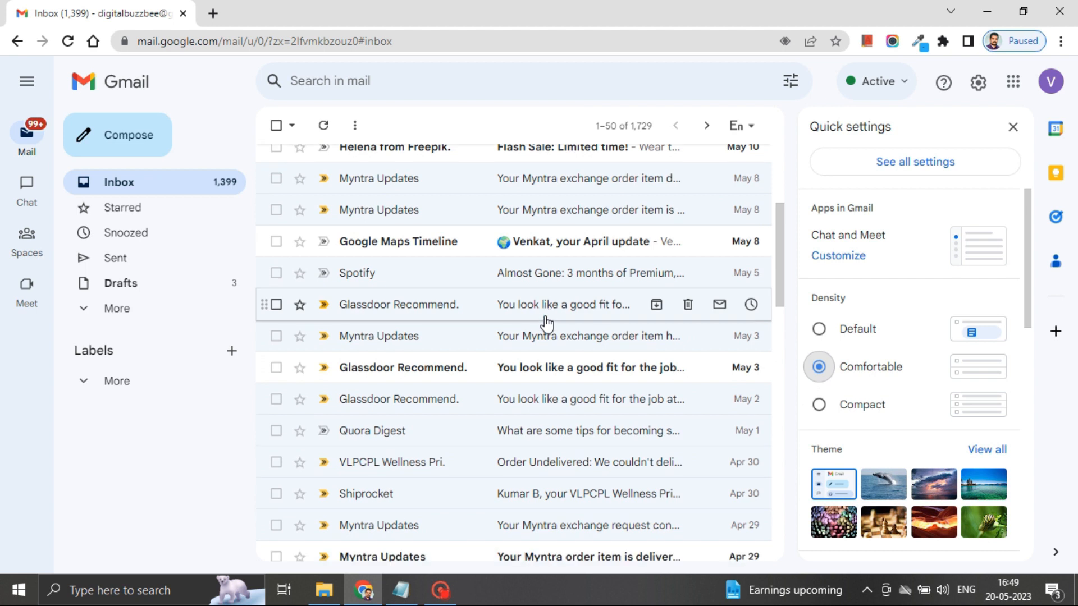
click(817, 332)
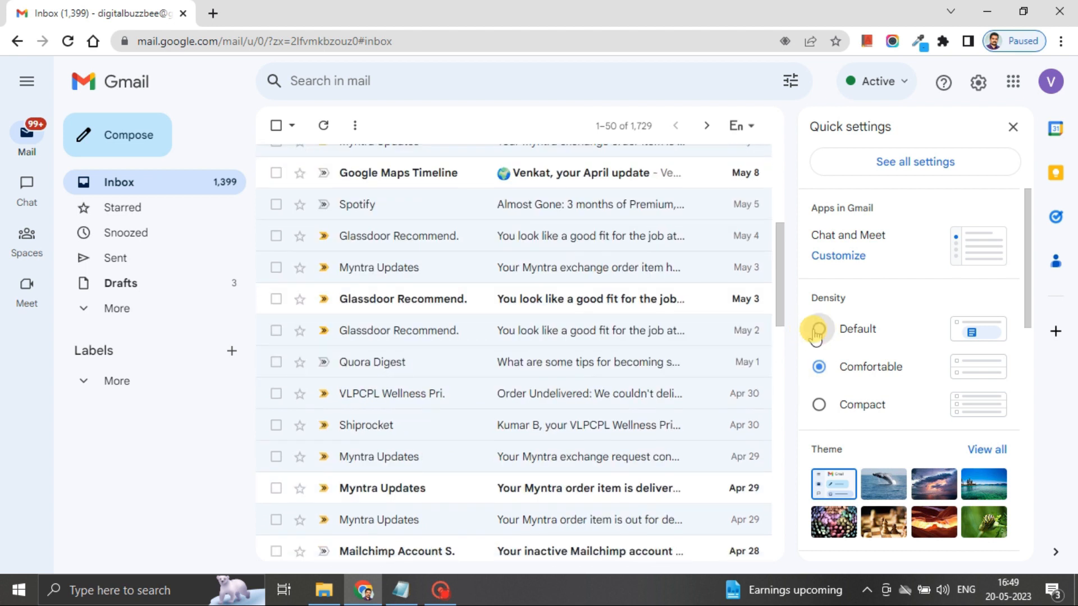
scroll(539, 360, up, 5)
scroll(540, 362, up, 1)
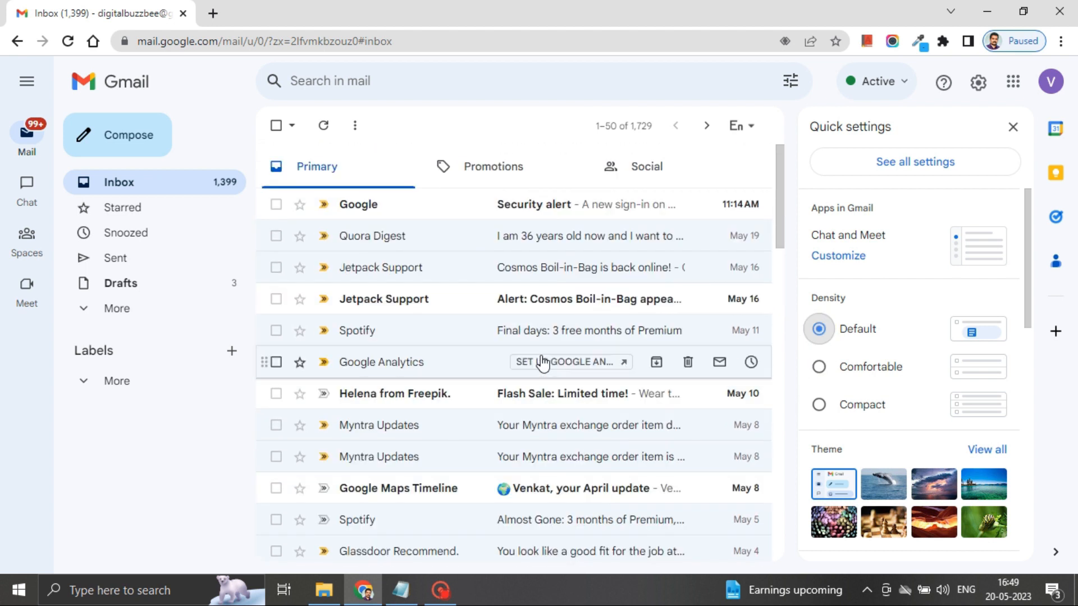
click(819, 405)
scroll(517, 345, down, 3)
scroll(517, 346, up, 3)
click(819, 367)
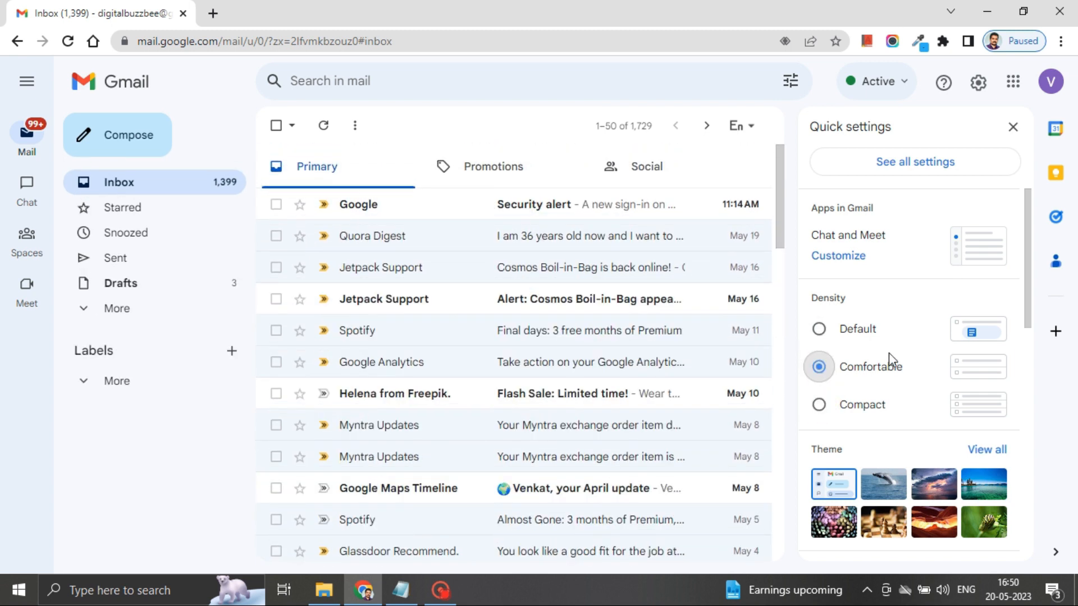
scroll(889, 352, down, 4)
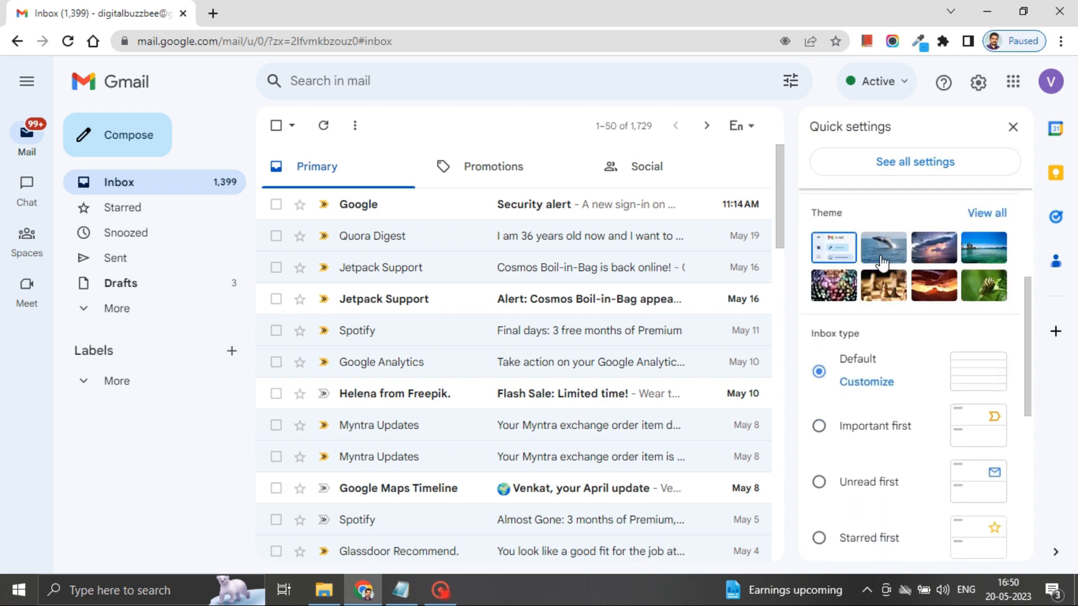
click(883, 261)
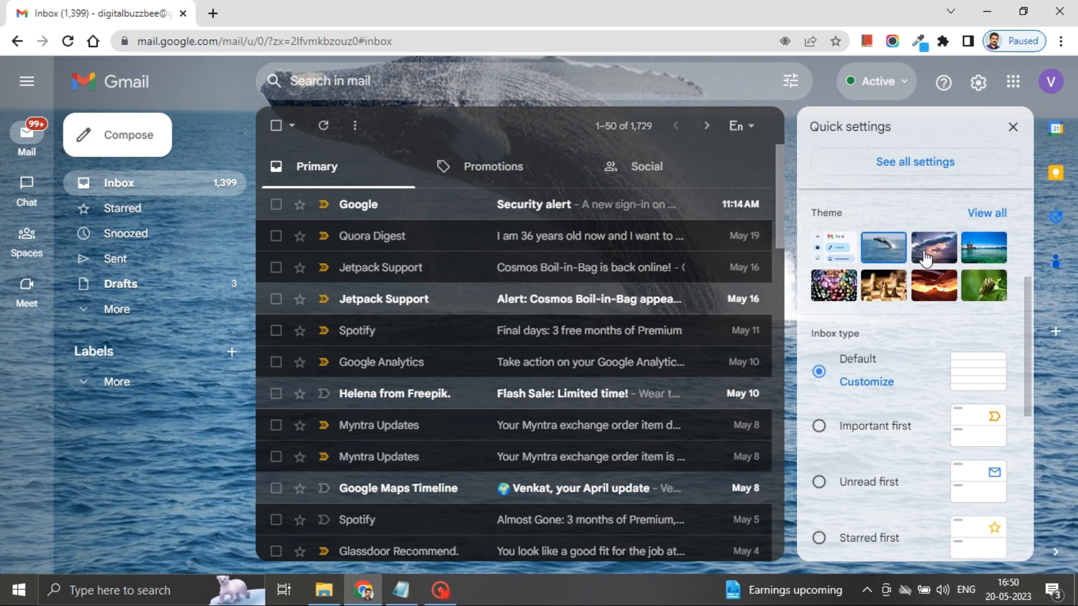
click(926, 258)
click(985, 250)
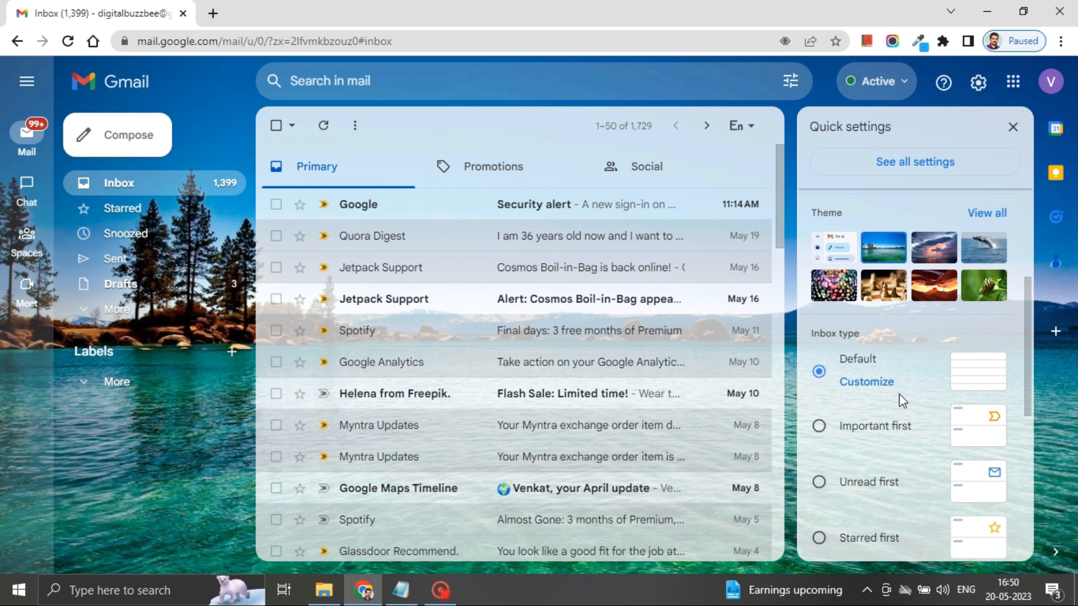
click(830, 253)
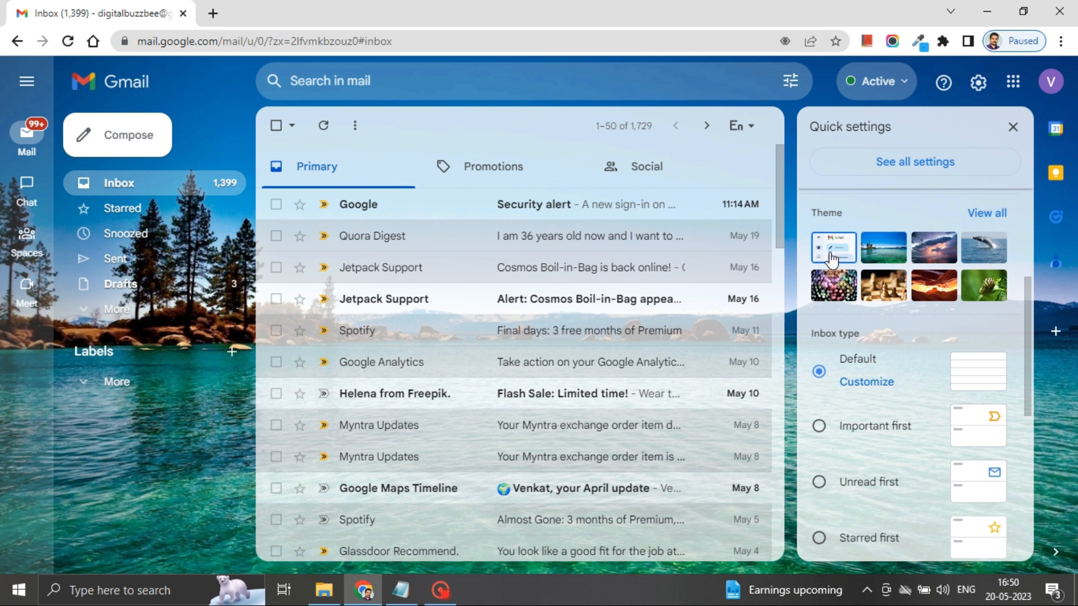
scroll(871, 373, down, 2)
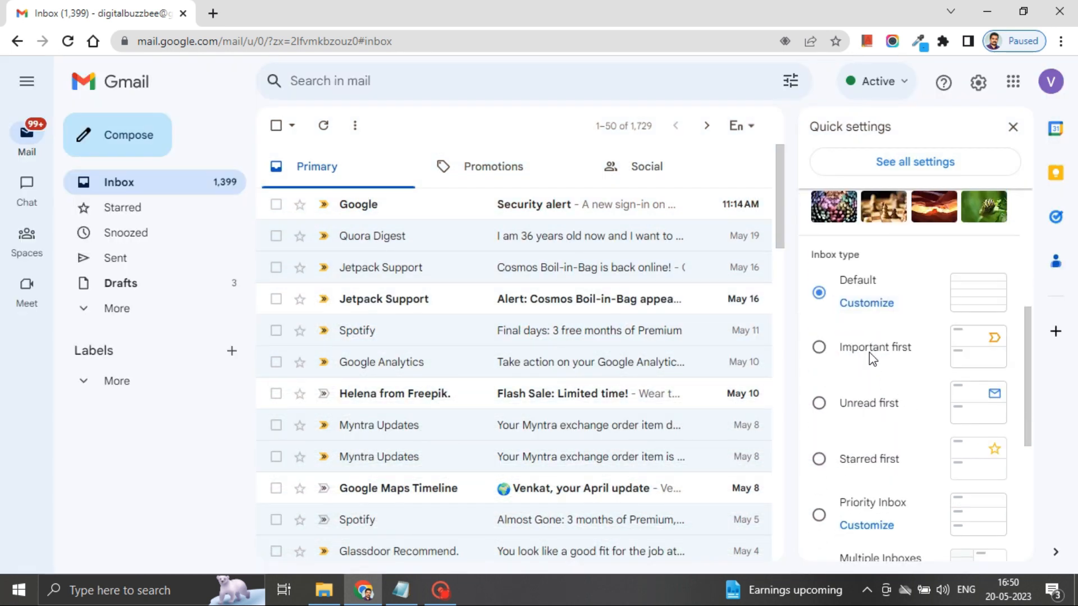
Step: Try the Important first and Unread first inbox types, then return to Default
click(871, 348)
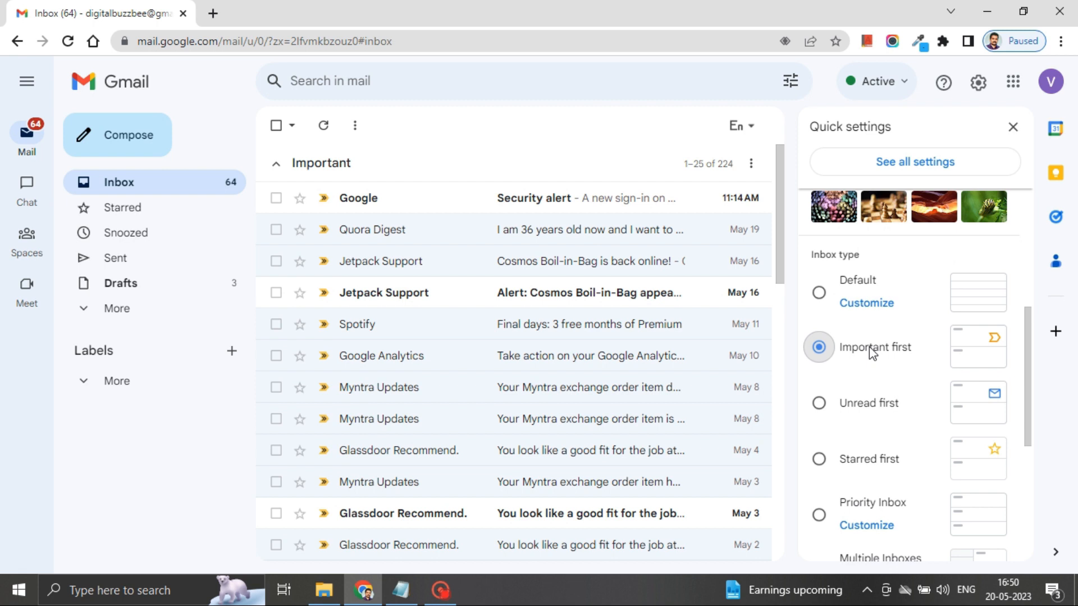
click(867, 404)
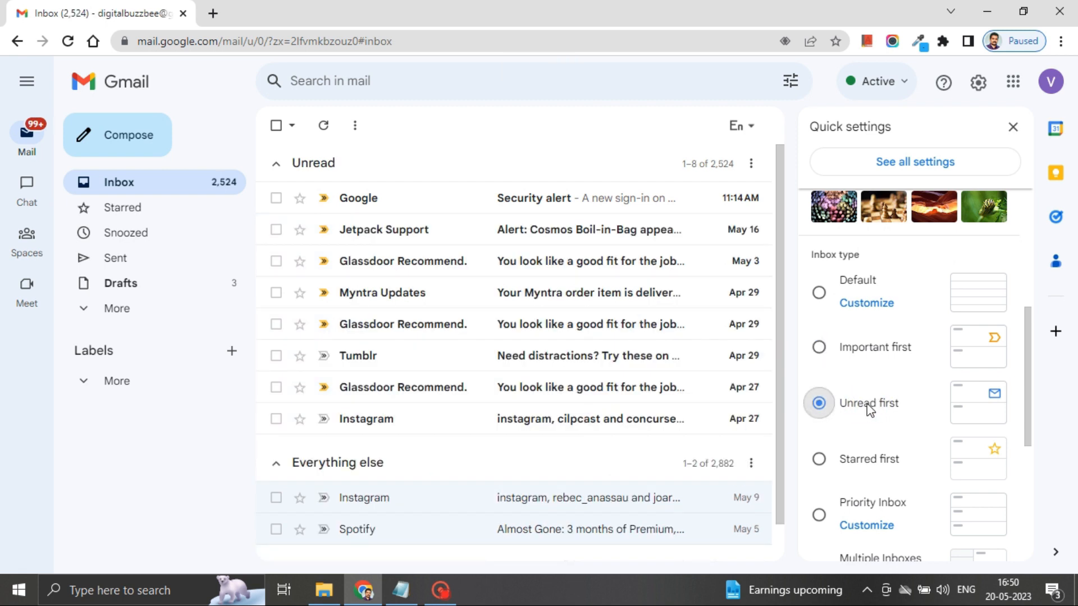
scroll(867, 464, down, 1)
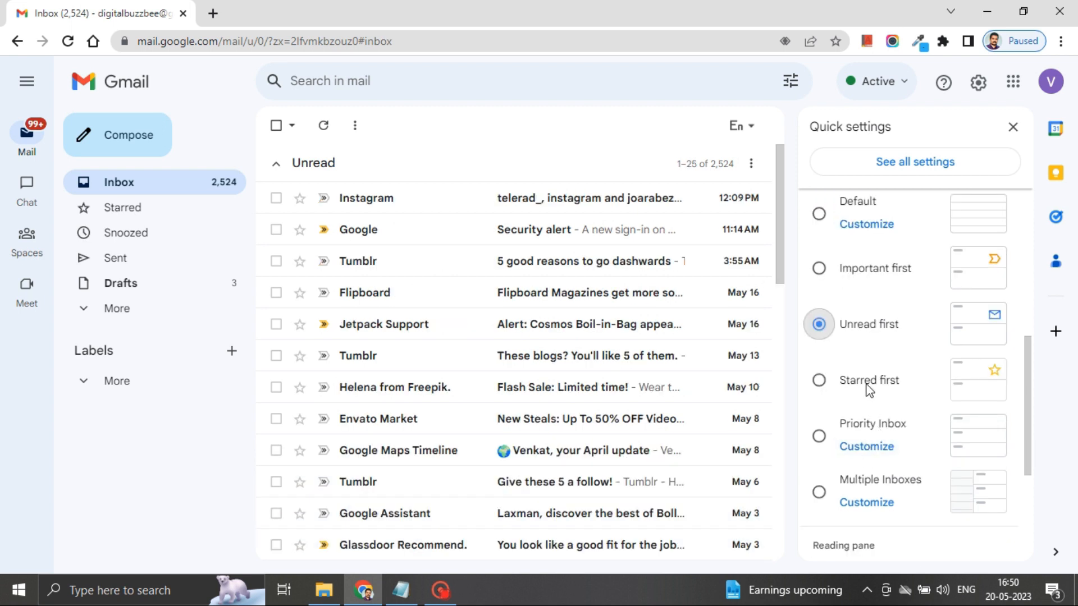
scroll(893, 453, down, 1)
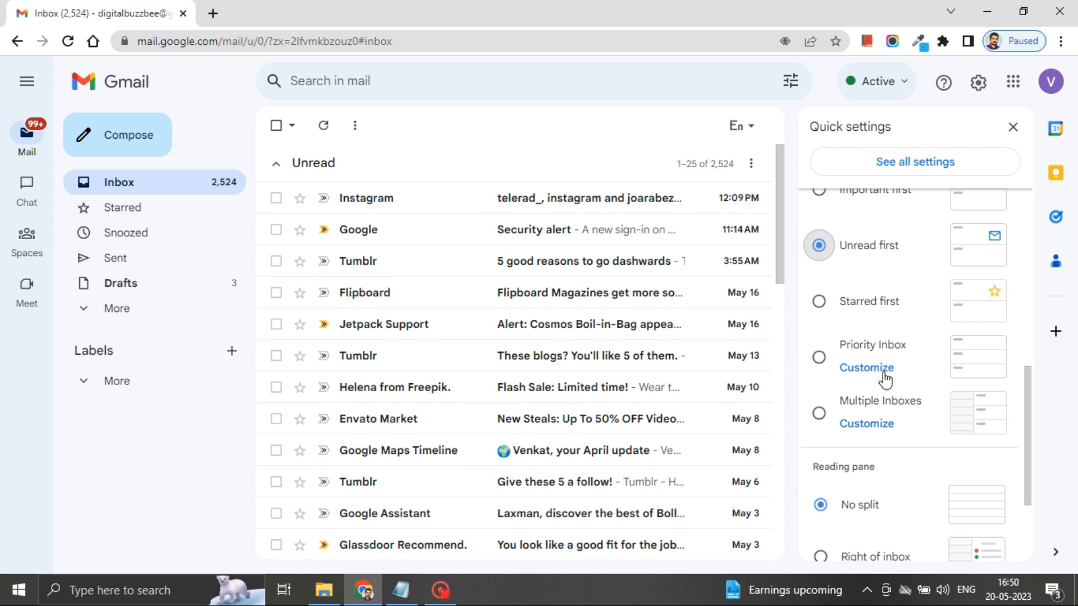
scroll(884, 379, up, 3)
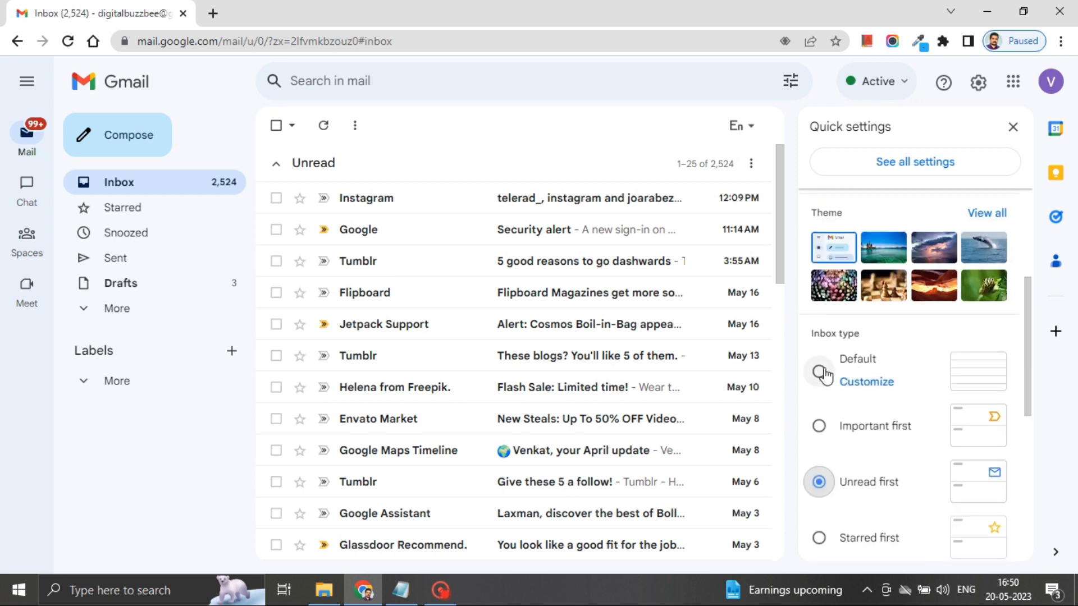
click(823, 374)
Step: Set the reading pane to Right of inbox
scroll(886, 444, down, 3)
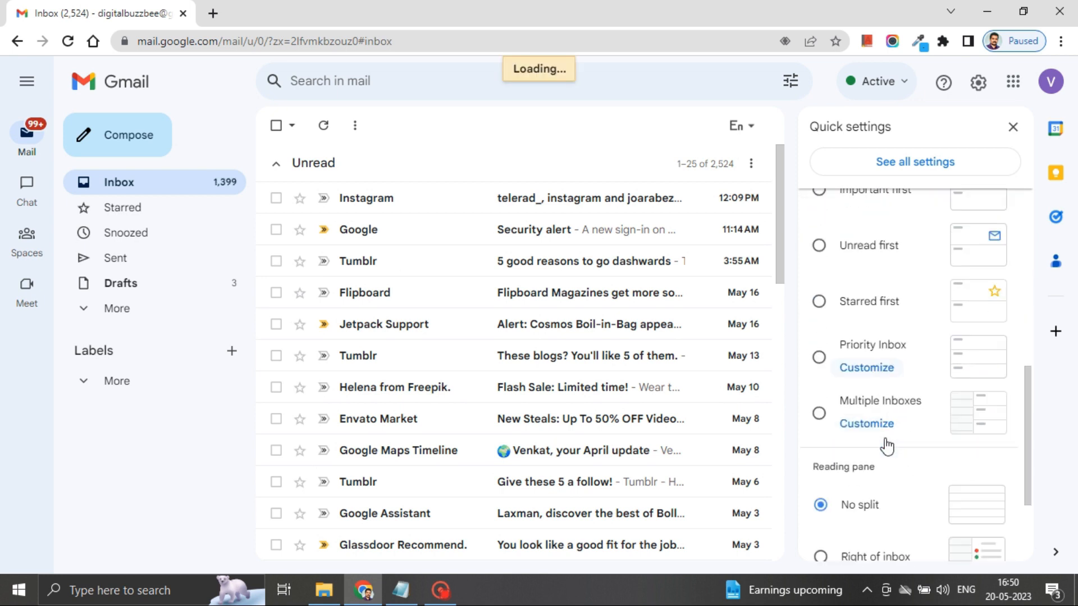
scroll(879, 441, down, 2)
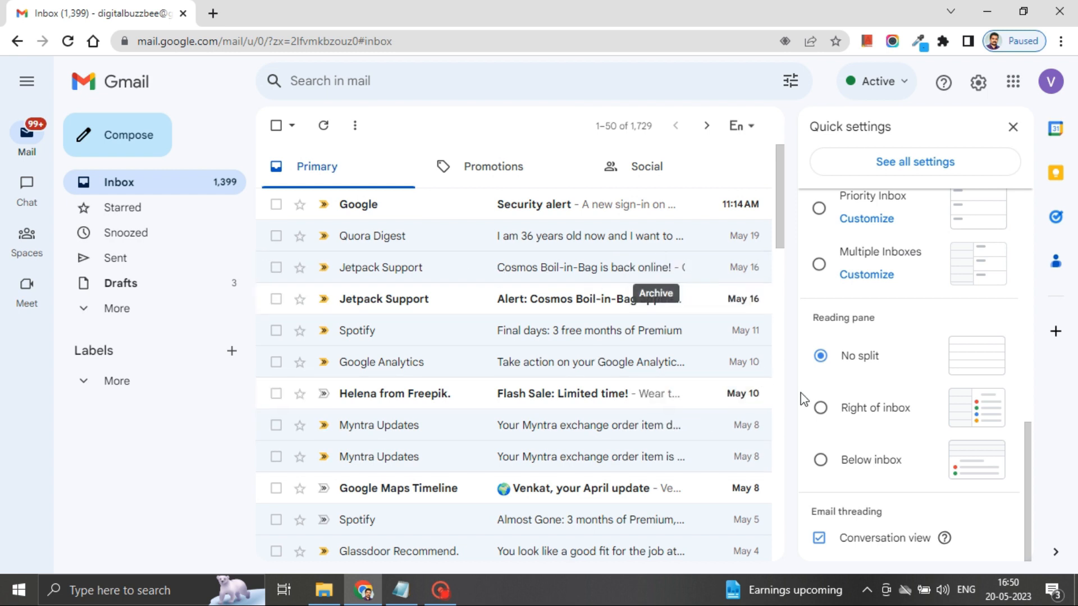
click(821, 409)
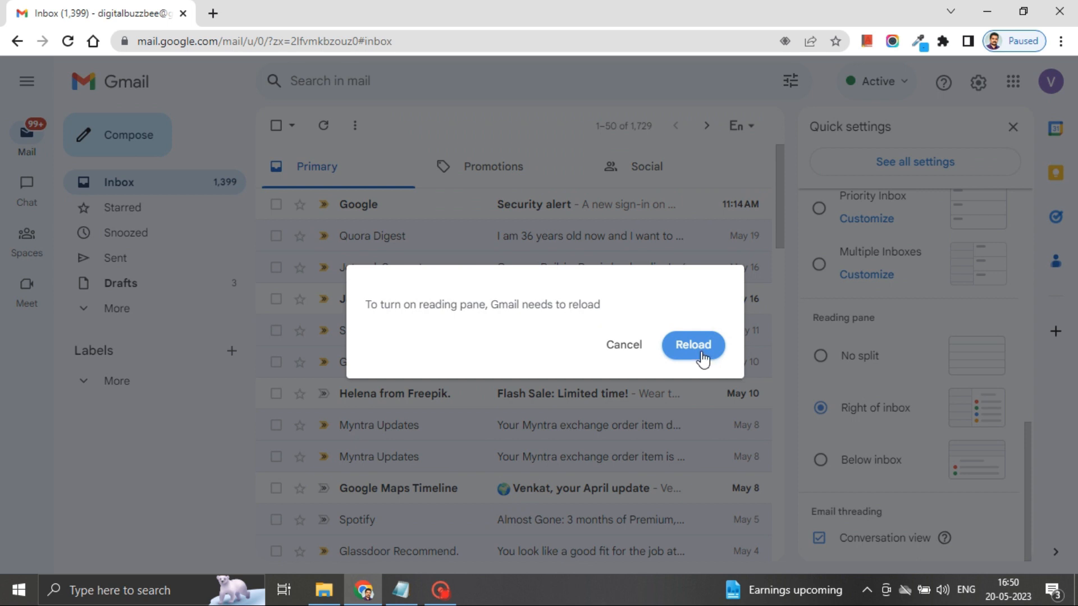
Step: Reload Gmail, then view the Security alert and the Quora Digest email beside the list
click(694, 344)
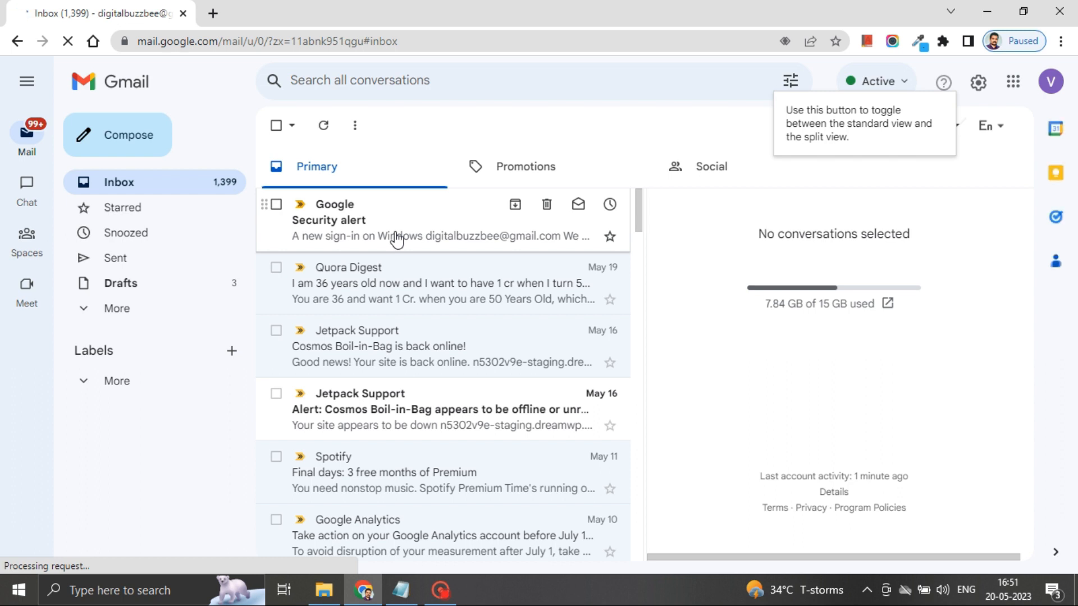
click(395, 237)
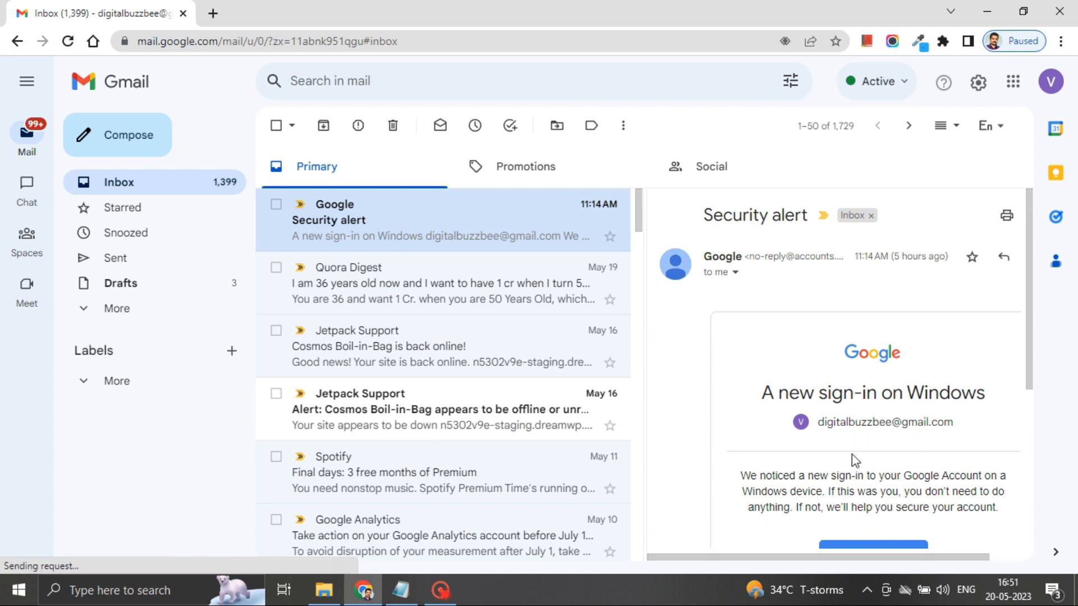
scroll(837, 443, down, 5)
click(457, 274)
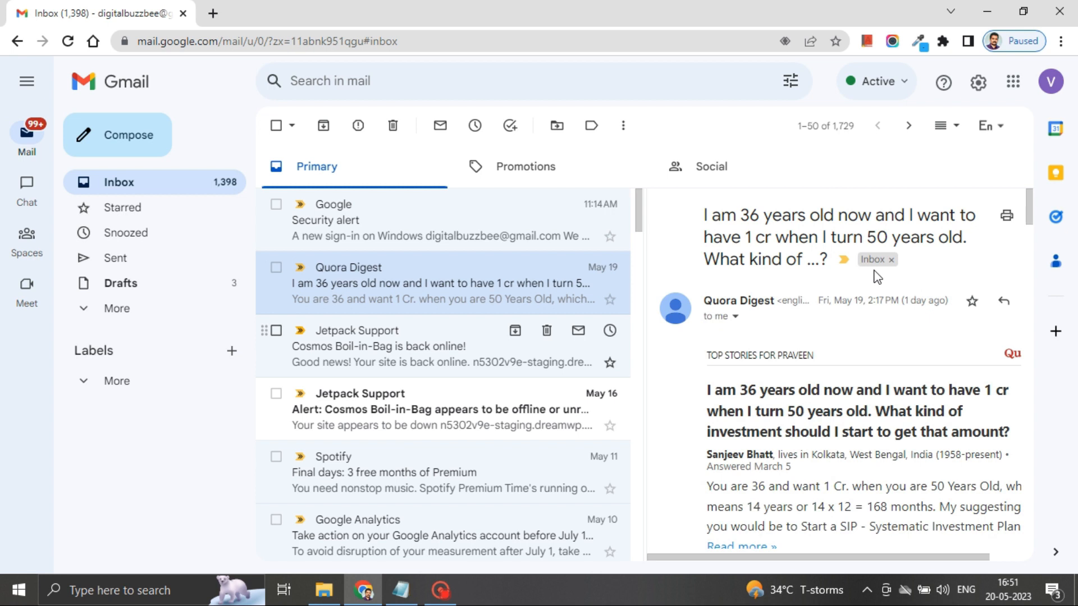
Step: Drag the split divider to widen the reading pane showing the Quora Digest email
drag(645, 347, 576, 348)
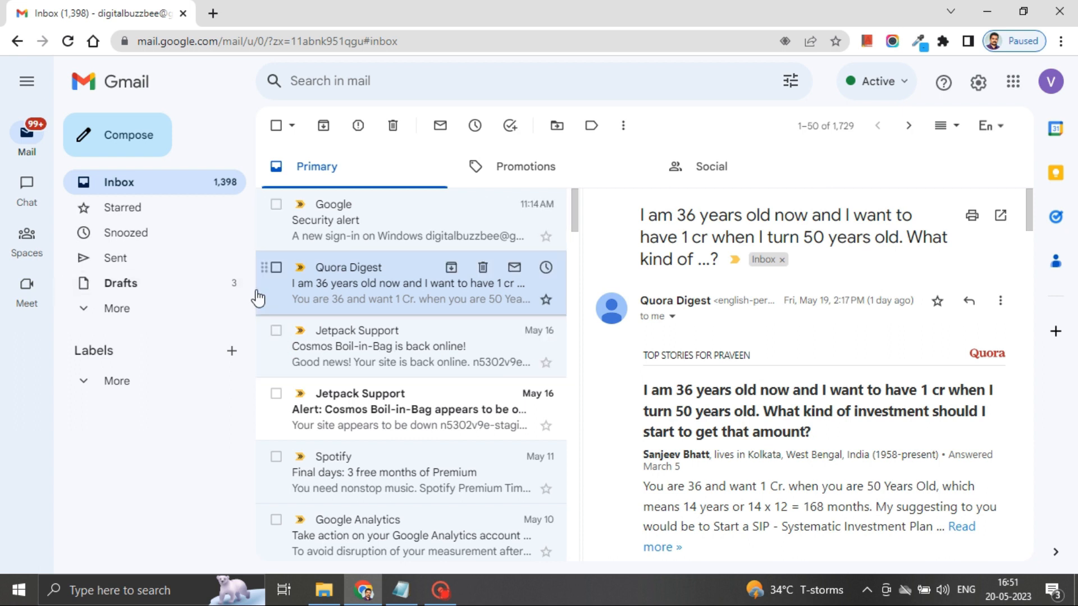
scroll(884, 328, down, 9)
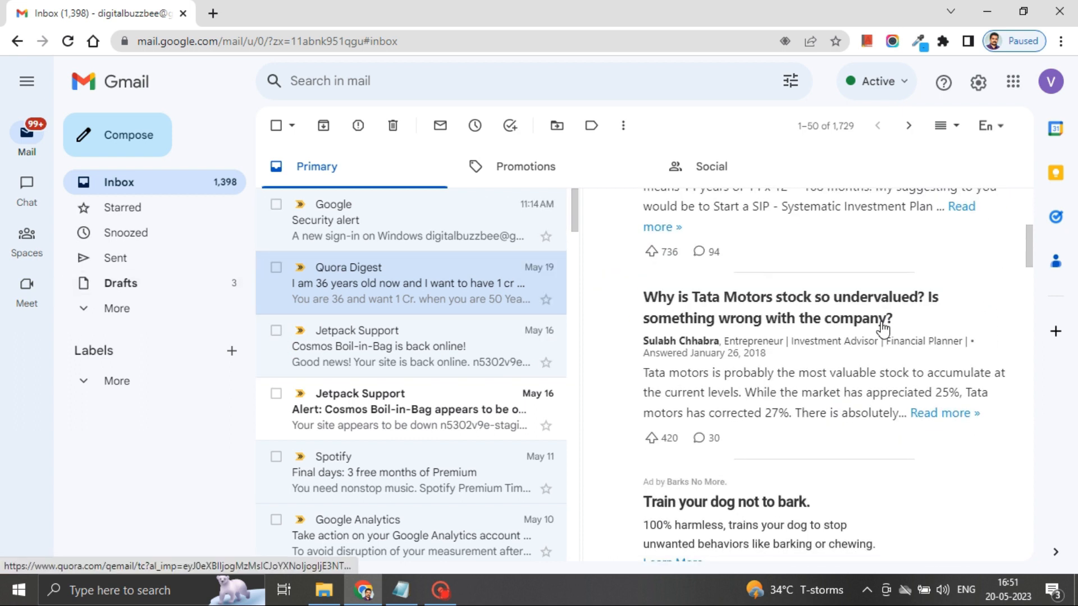
scroll(884, 329, up, 6)
scroll(881, 324, up, 3)
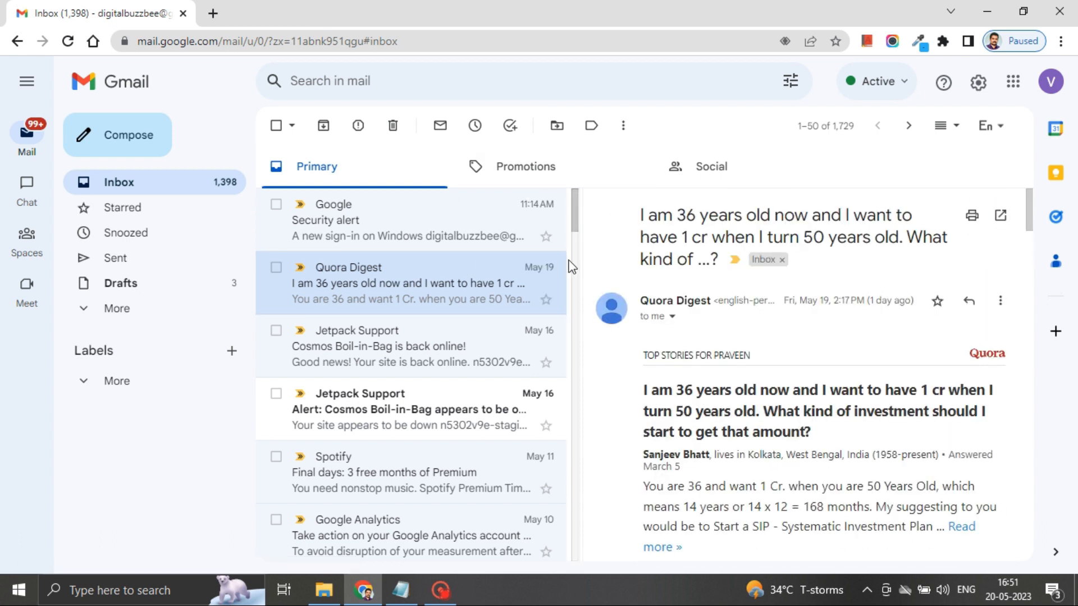
drag(583, 265, 528, 323)
scroll(778, 354, down, 7)
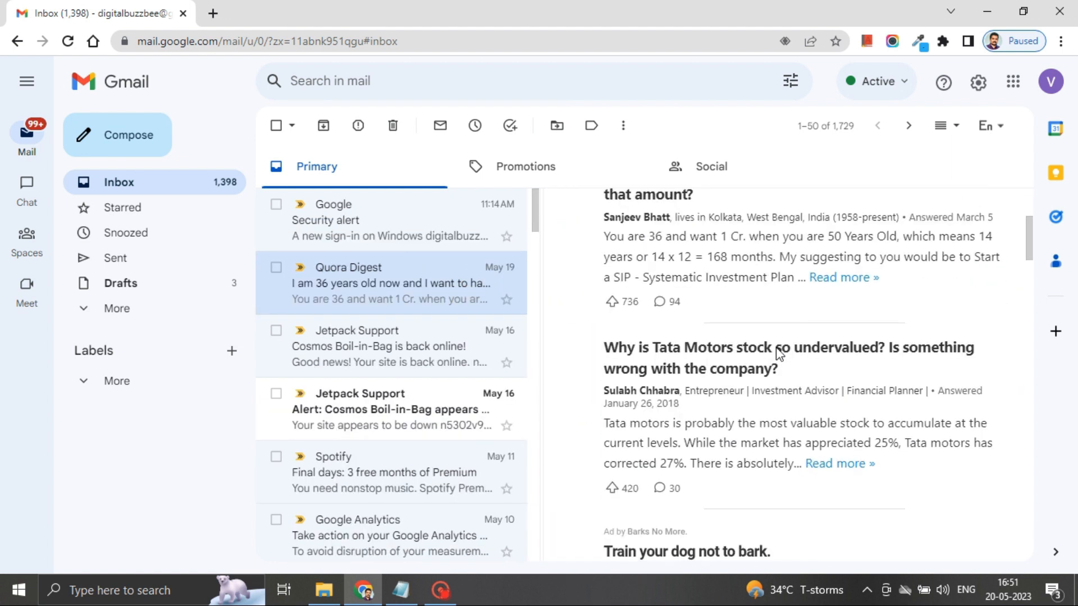
scroll(779, 353, down, 2)
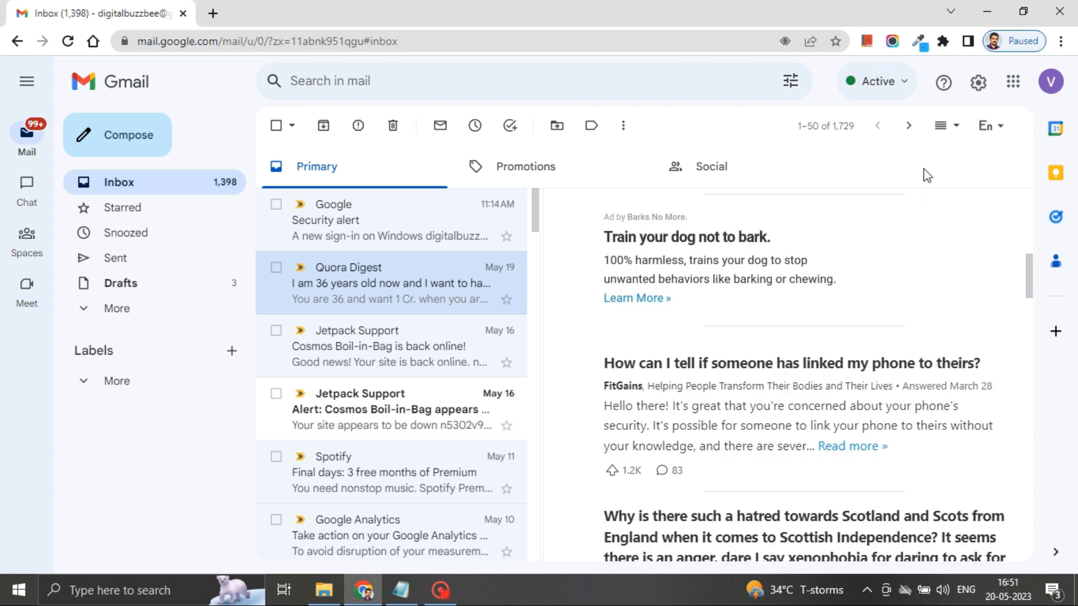
Step: Move the reading pane below the inbox from Quick settings
click(979, 88)
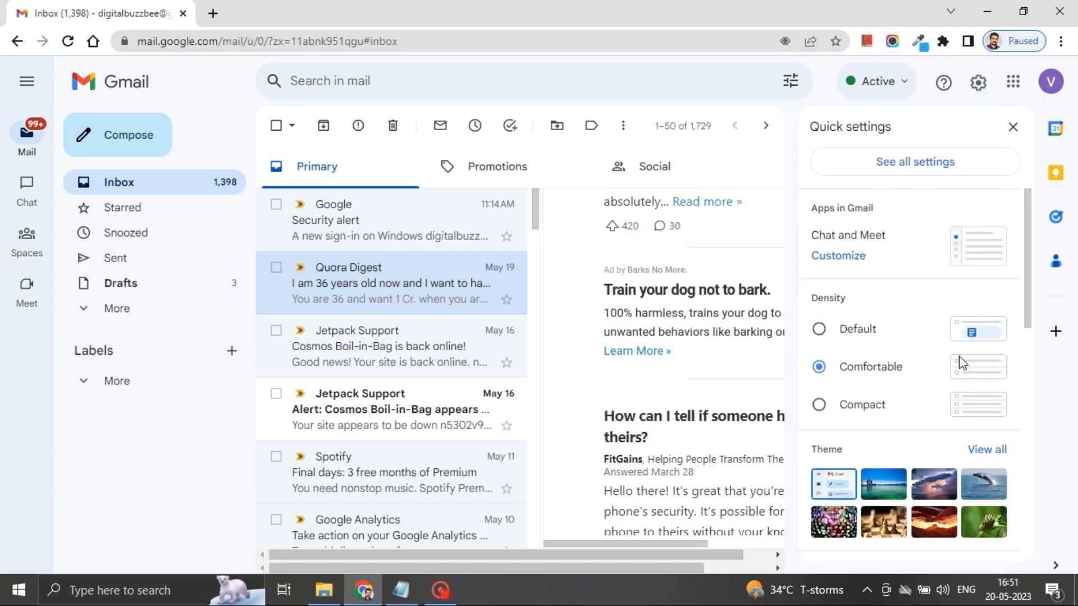
scroll(960, 365, down, 5)
scroll(958, 367, down, 5)
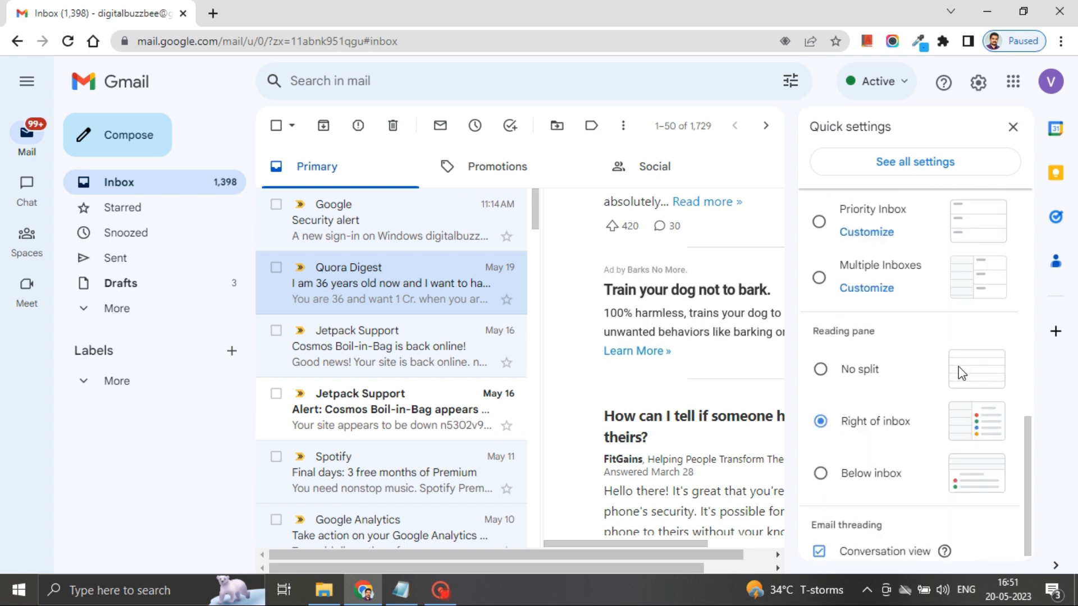
click(821, 462)
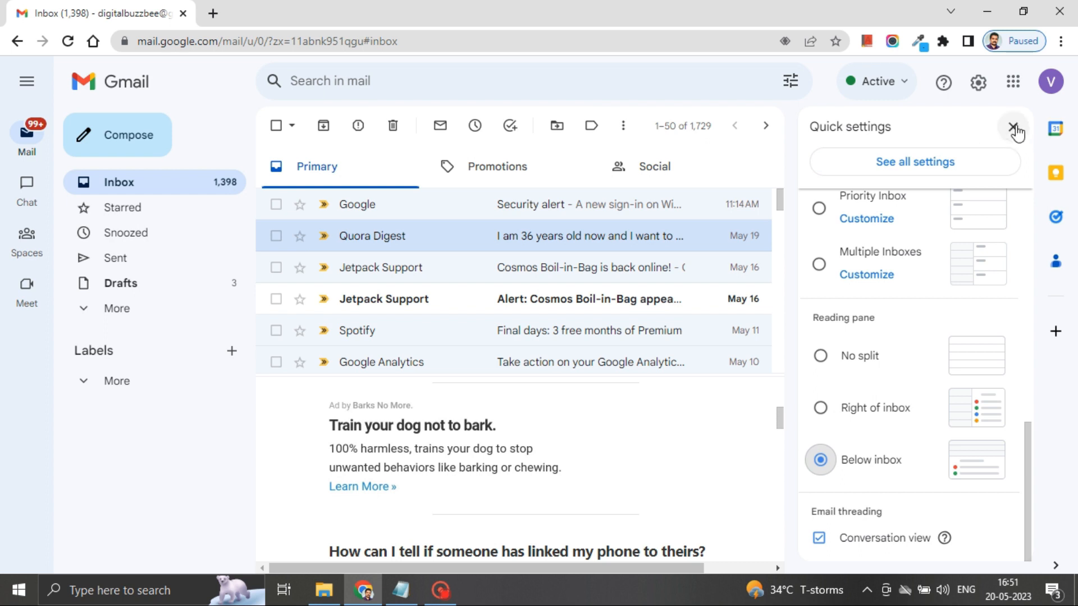
Step: Open the Spotify email in the lower pane and enlarge the preview area
scroll(503, 366, down, 3)
scroll(504, 366, up, 2)
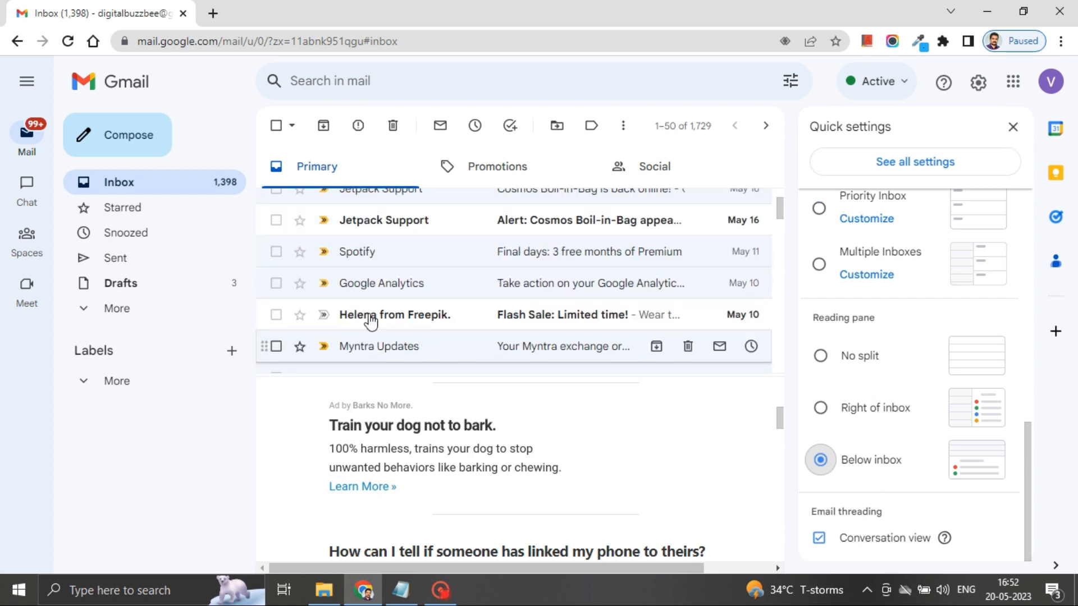
click(356, 250)
scroll(399, 488, down, 1)
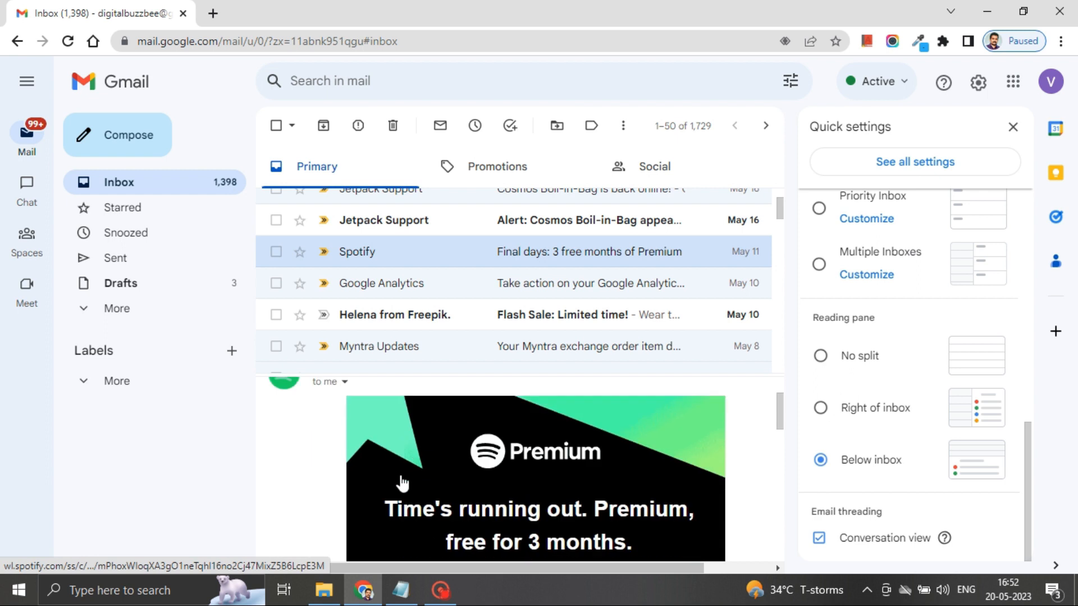
scroll(401, 483, down, 7)
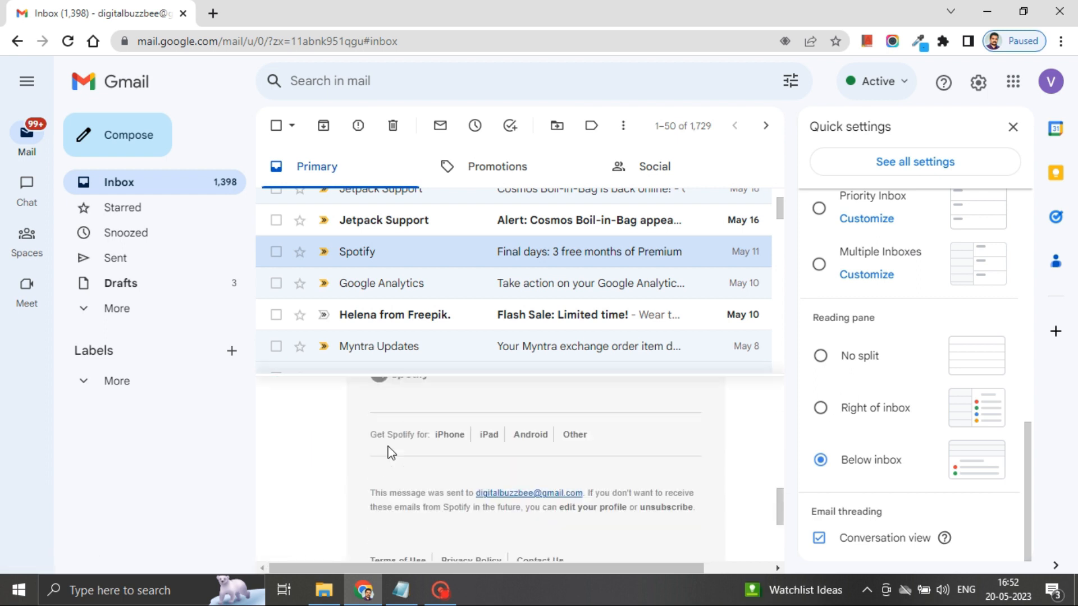
drag(402, 375, 401, 268)
scroll(402, 227, up, 5)
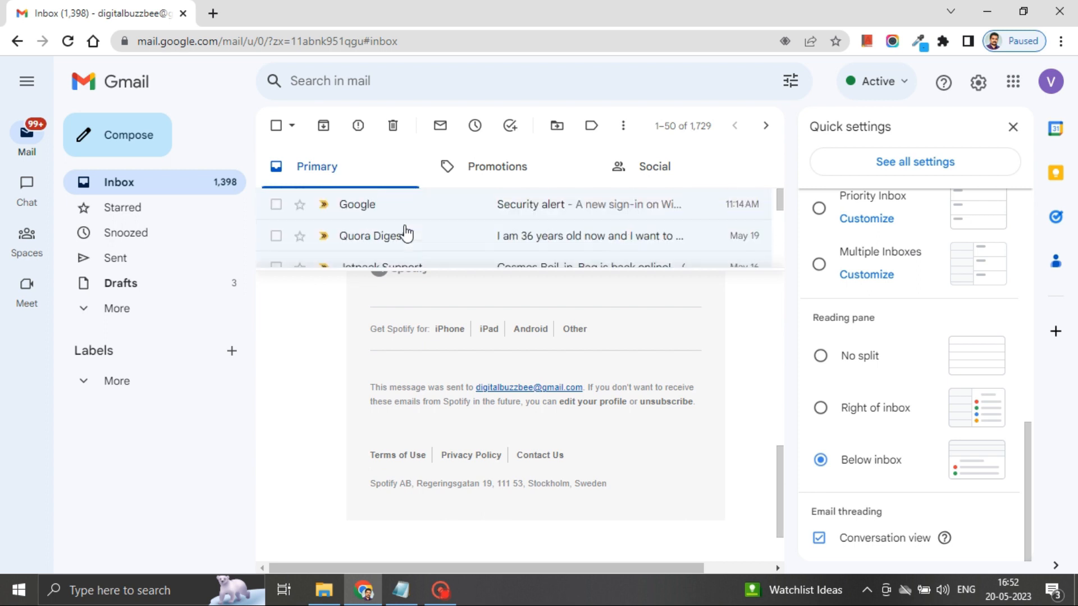
Step: Read the Google Security alert, then the Quora Digest email, in the lower pane
click(397, 207)
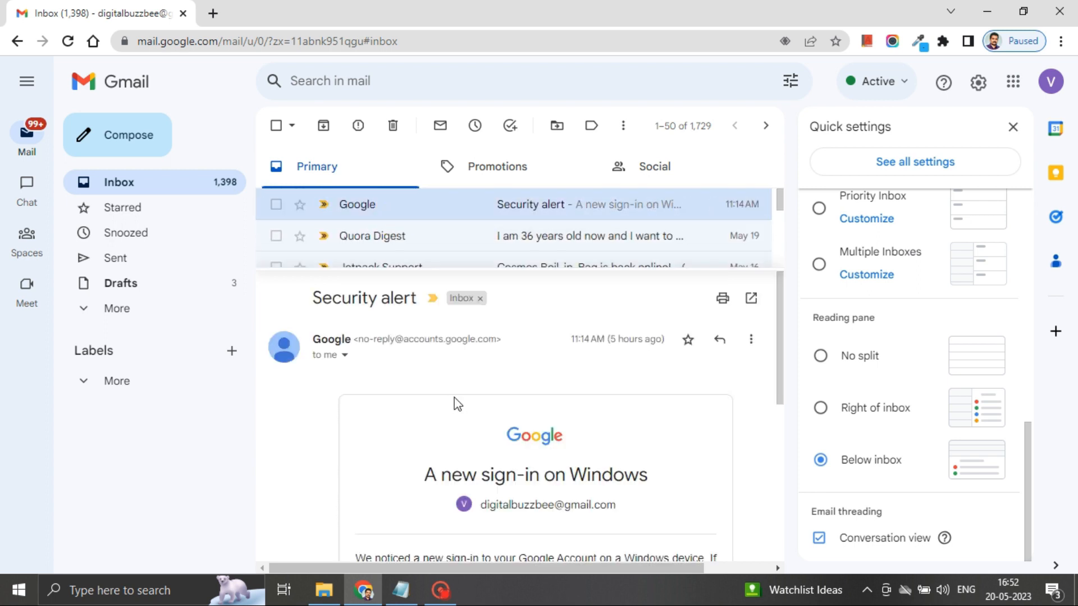
scroll(459, 406, down, 6)
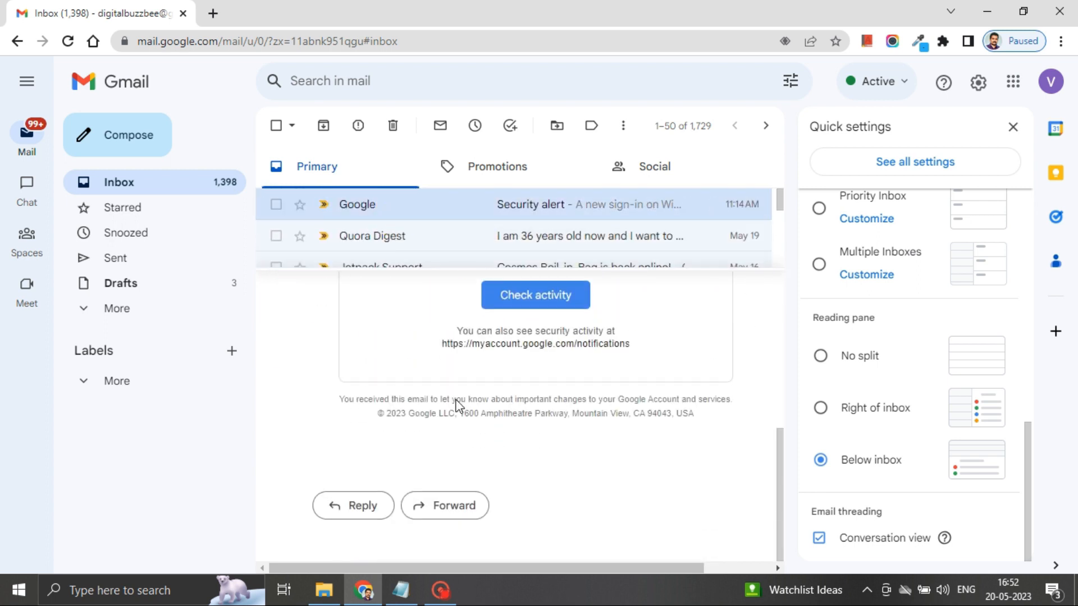
scroll(459, 406, up, 6)
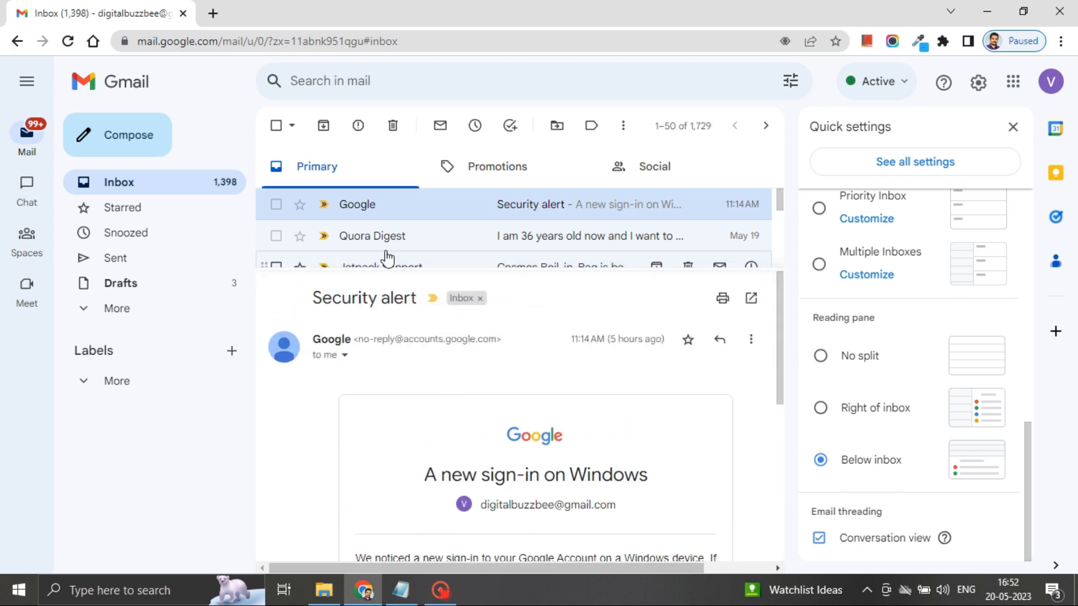
click(378, 236)
scroll(404, 339, down, 4)
scroll(417, 366, down, 12)
scroll(417, 366, up, 15)
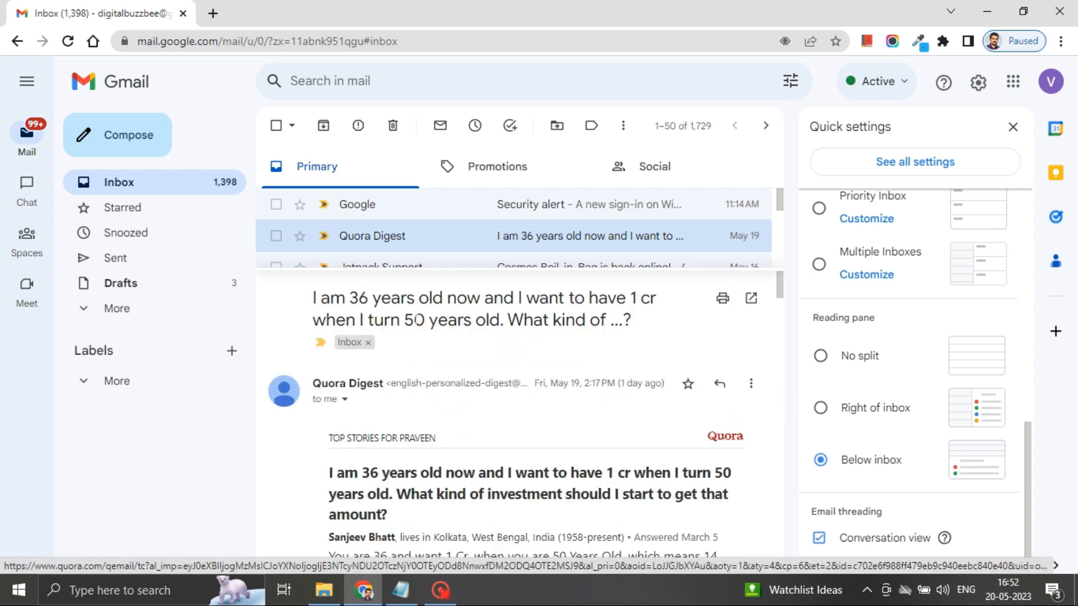
scroll(404, 235, down, 10)
scroll(407, 242, up, 10)
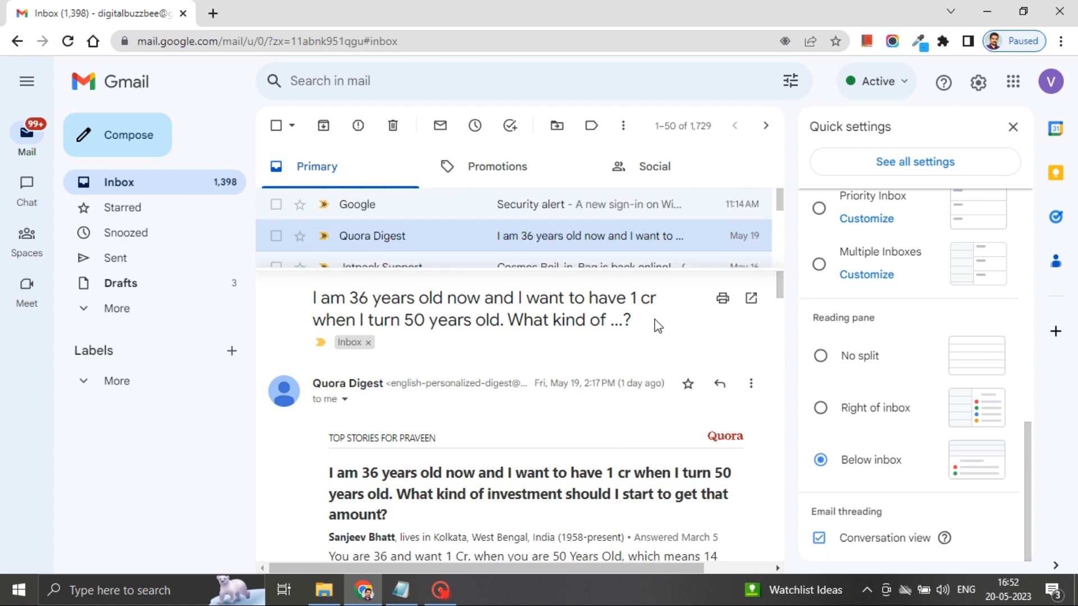
Step: Set the reading pane to No split and scroll the full-width inbox
click(821, 357)
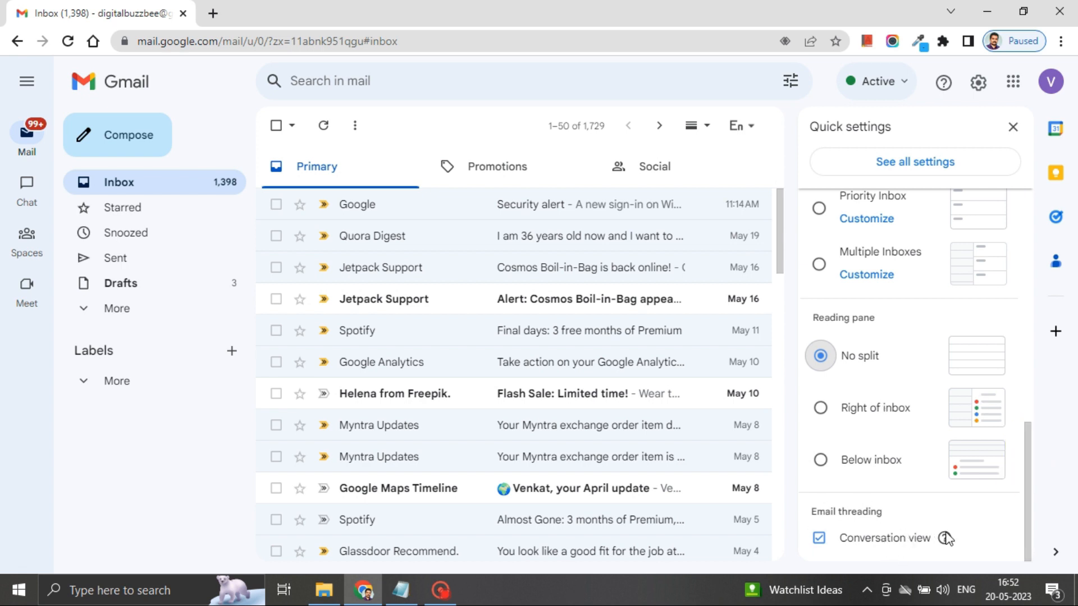
mouse_move(946, 540)
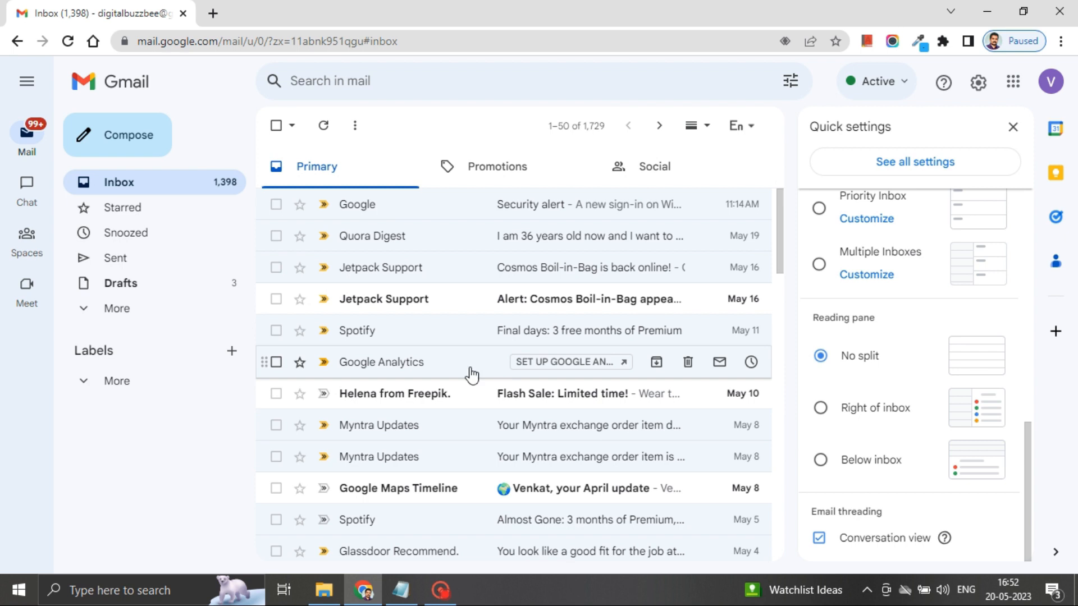
scroll(471, 376, down, 10)
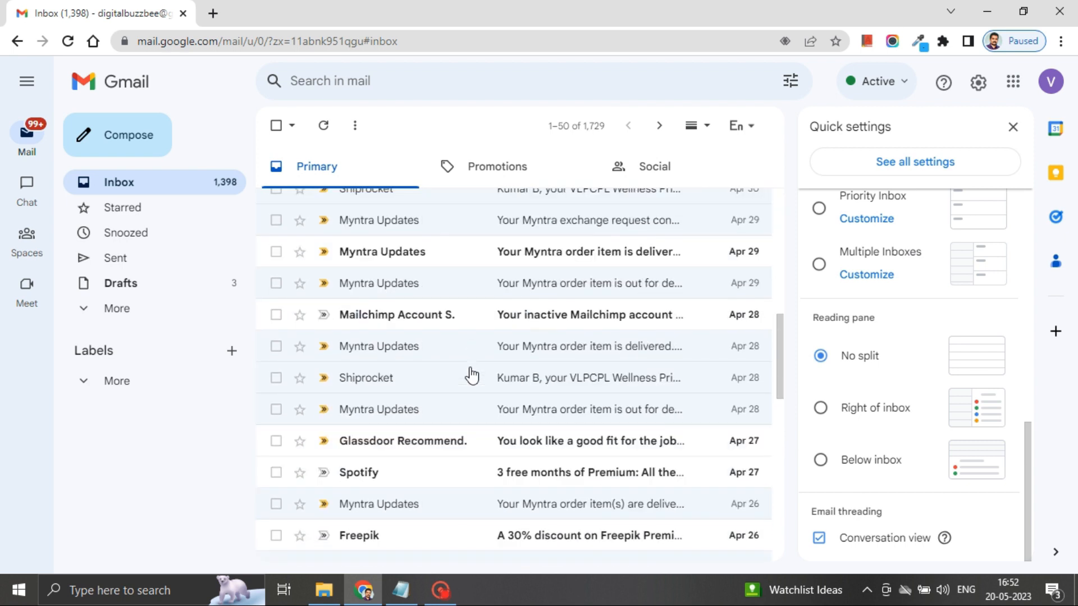
scroll(472, 375, down, 7)
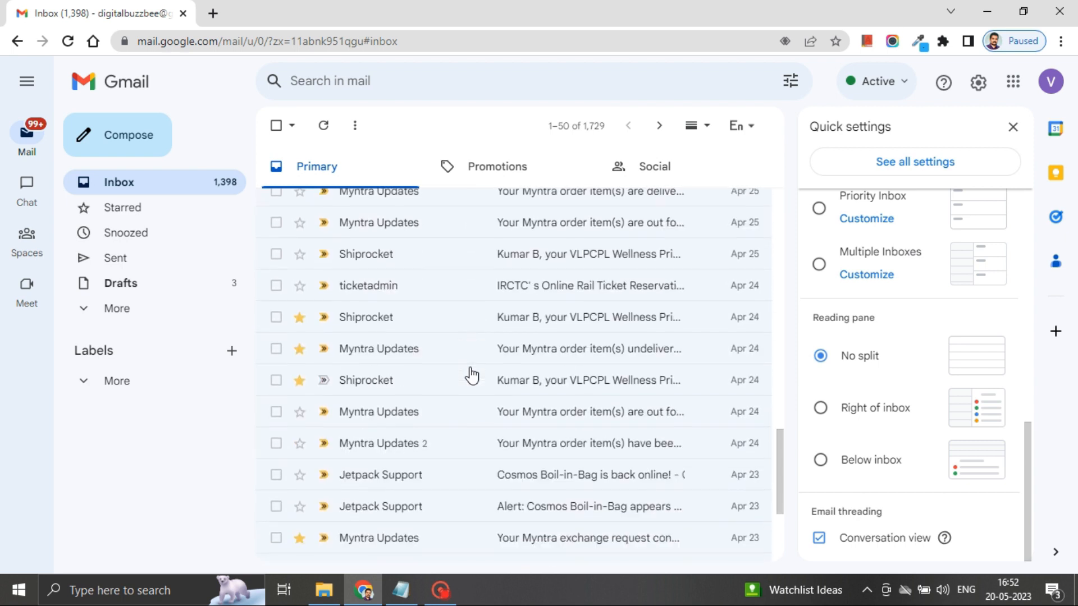
scroll(471, 375, down, 4)
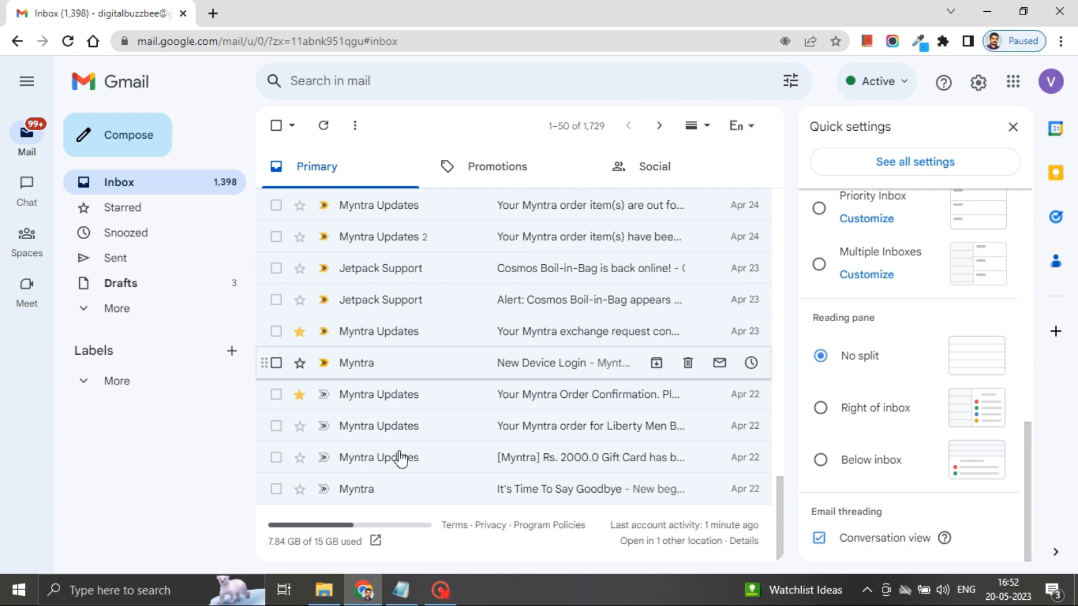
scroll(443, 474, up, 12)
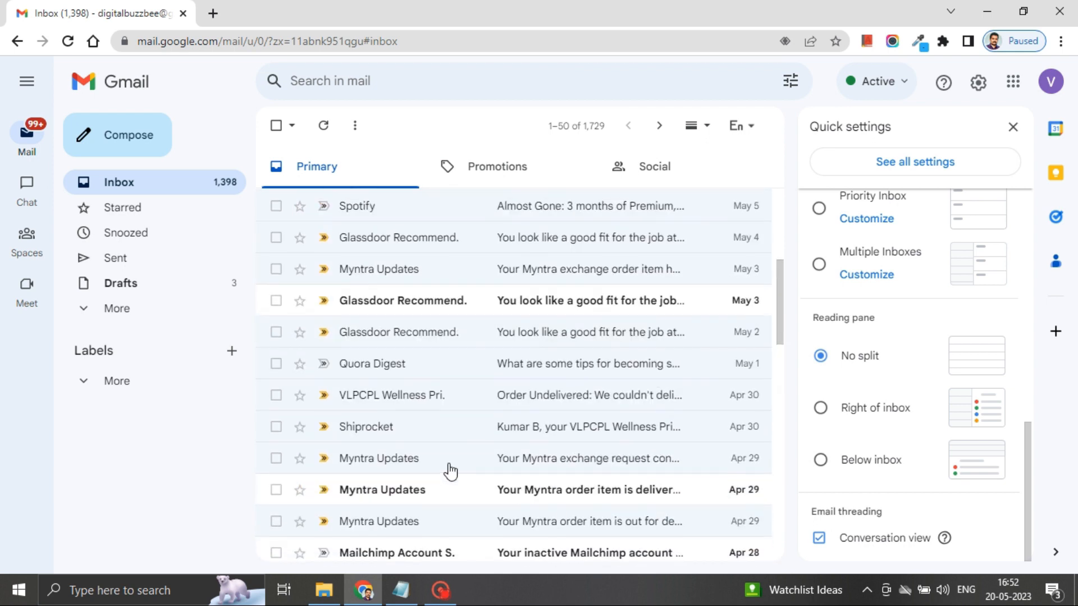
scroll(449, 472, up, 5)
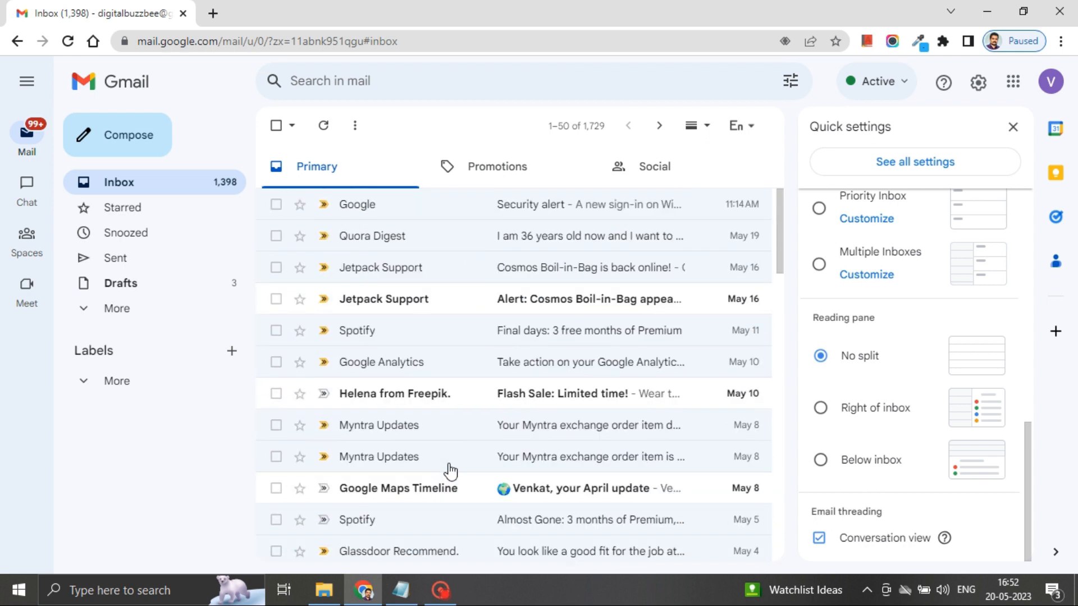
Step: Browse the second page of older emails, then uncheck Conversation view
click(660, 126)
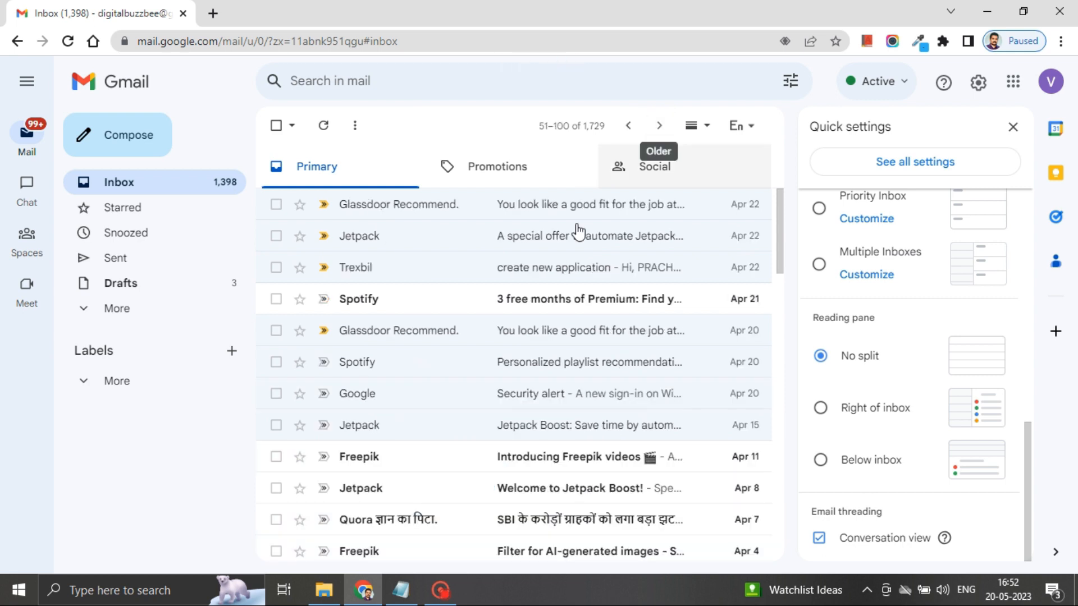
scroll(502, 388, down, 4)
scroll(501, 389, down, 3)
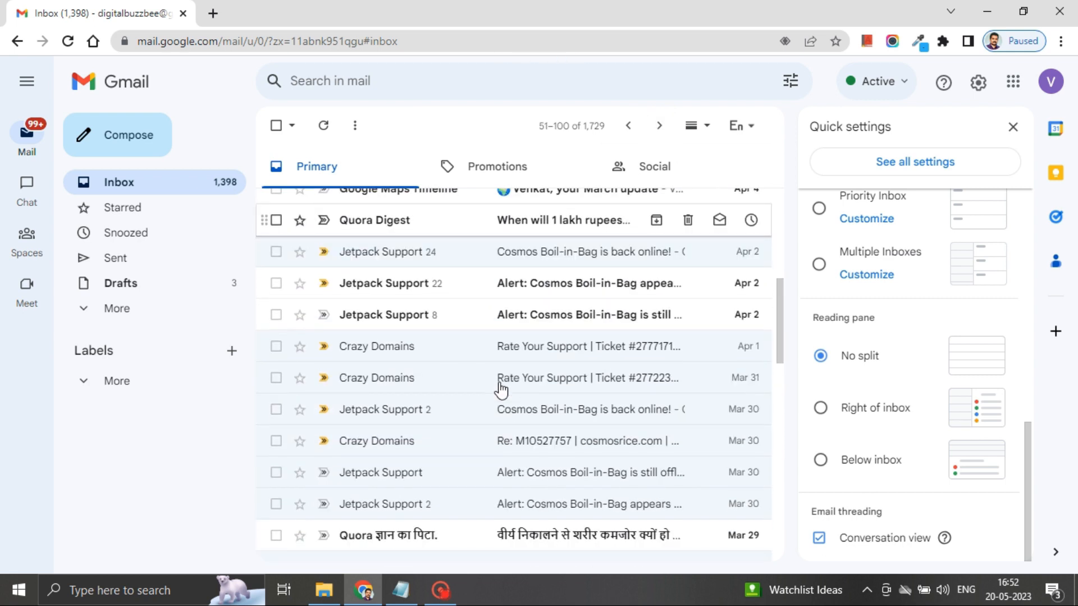
scroll(502, 389, down, 4)
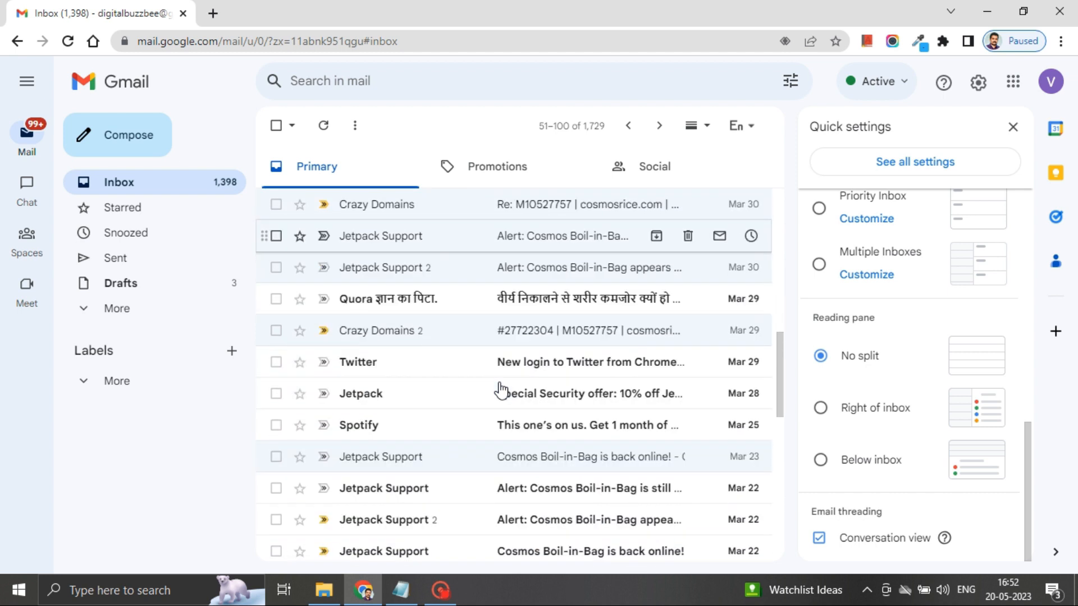
scroll(501, 389, up, 5)
scroll(501, 389, down, 9)
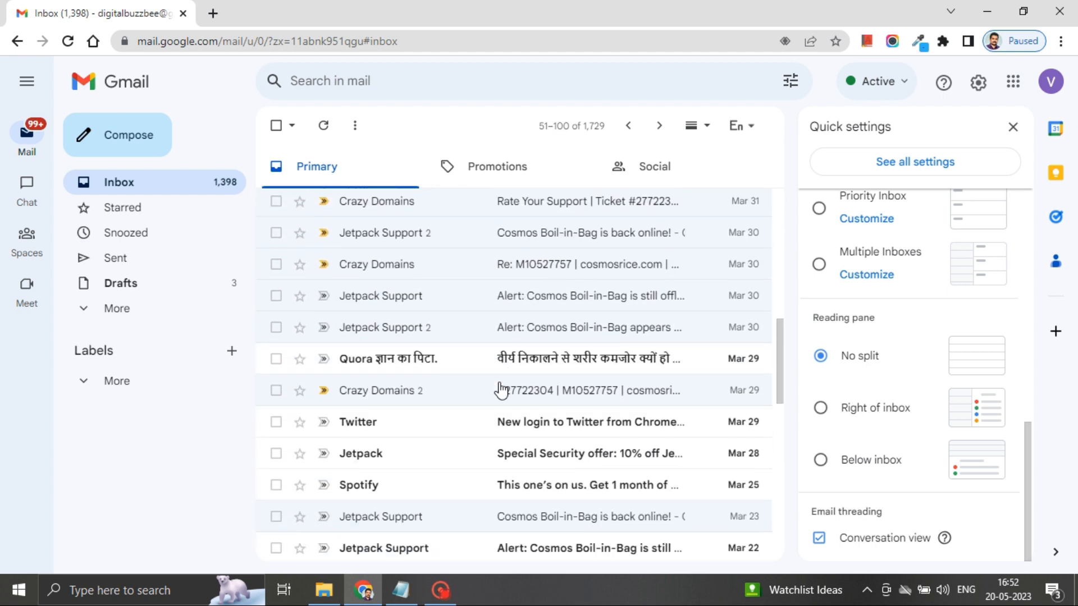
scroll(502, 389, down, 7)
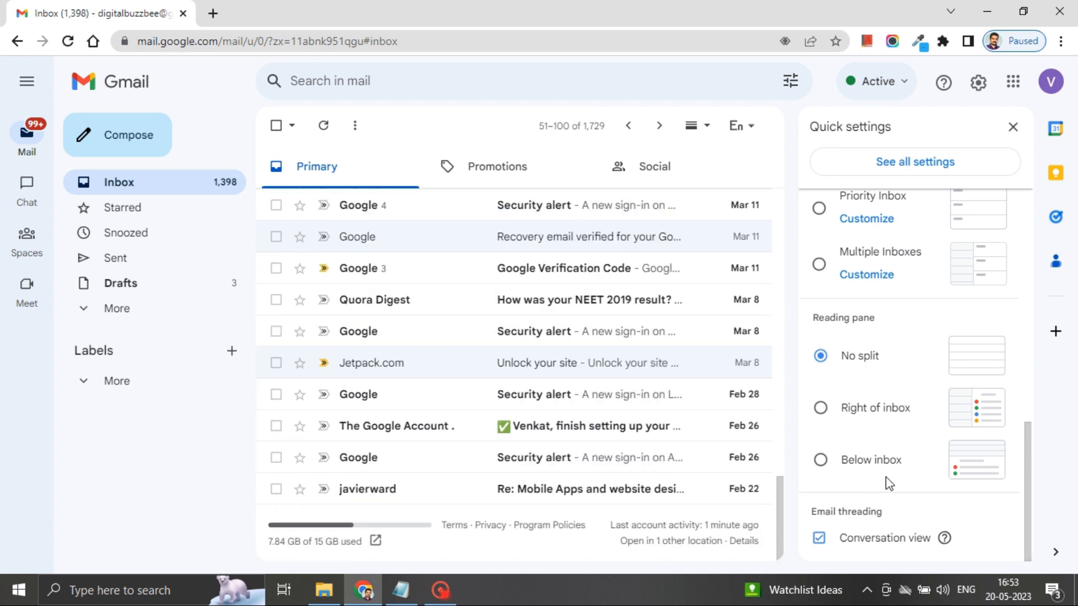
click(819, 538)
Step: Reload Gmail without conversation view and open the Themes tab under See all settings
click(682, 362)
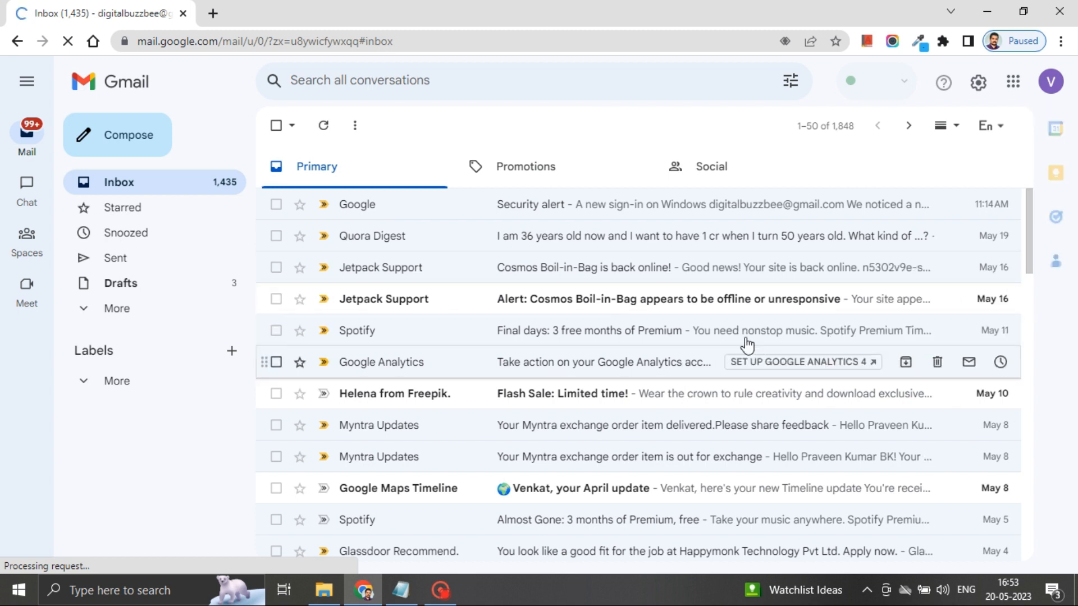
click(980, 85)
click(952, 173)
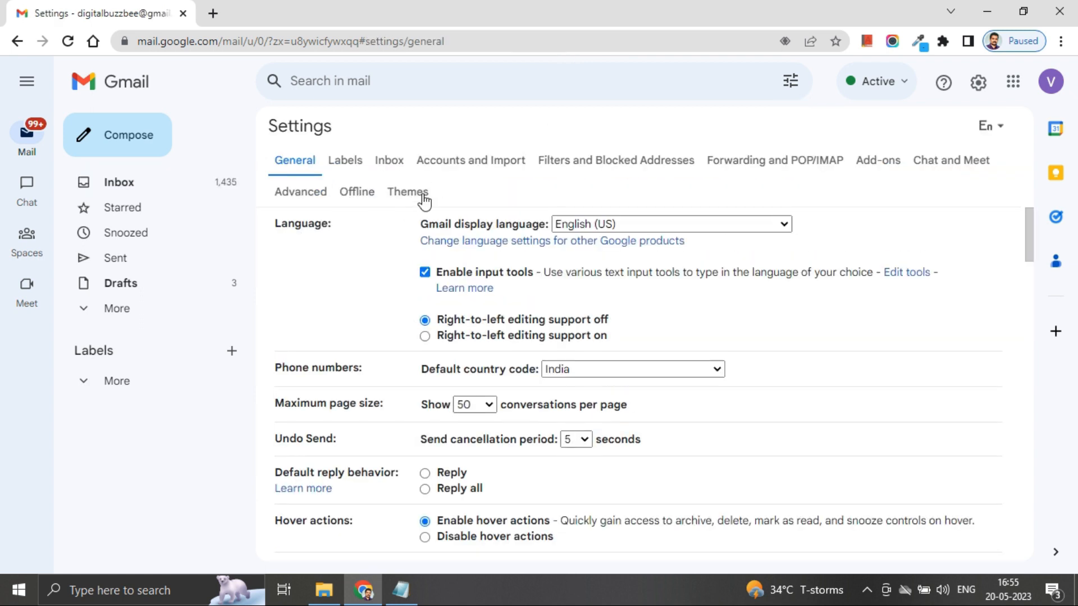
click(405, 196)
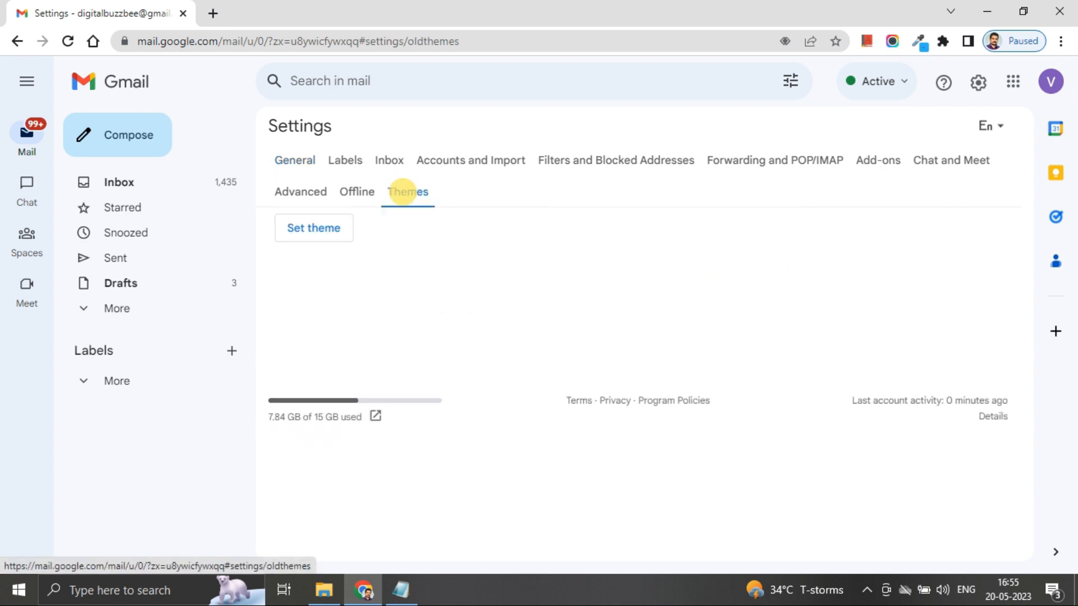
Step: Open the theme picker and preview the Dark and Zoozimps themes
click(317, 236)
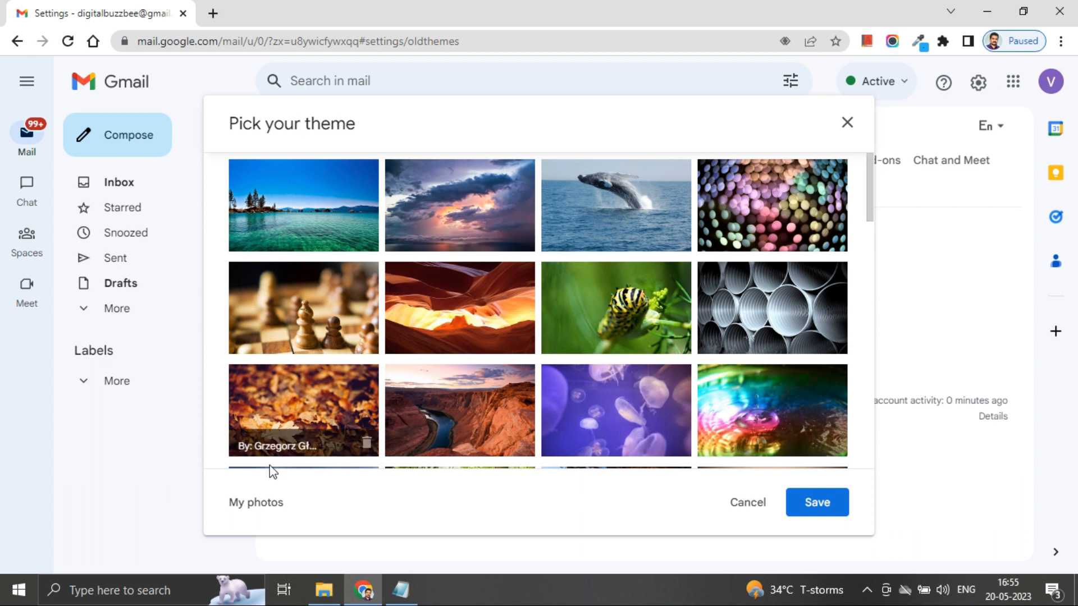
scroll(505, 366, down, 4)
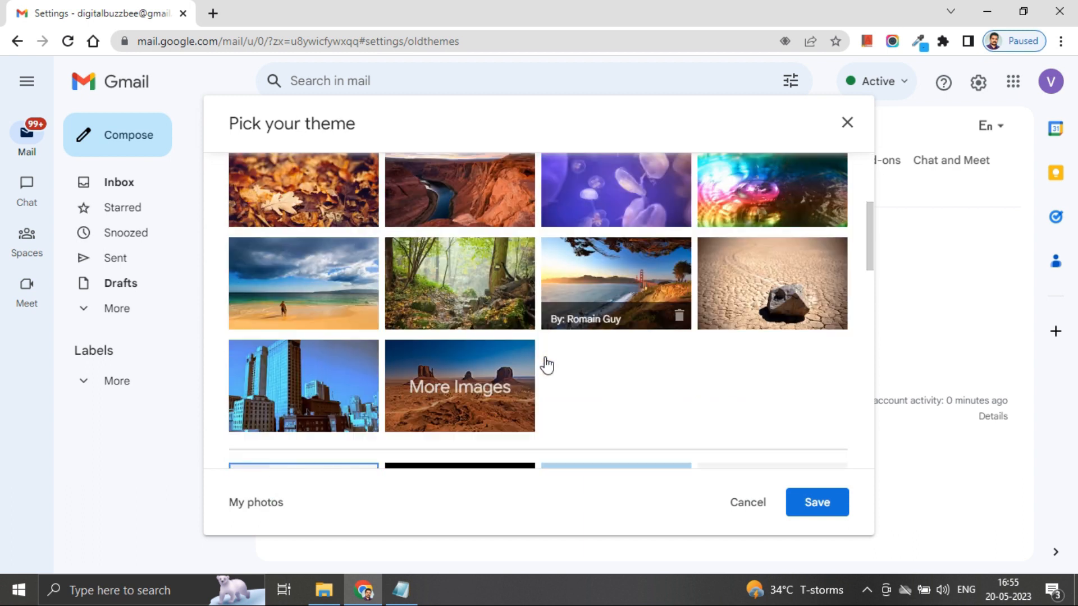
scroll(546, 366, down, 6)
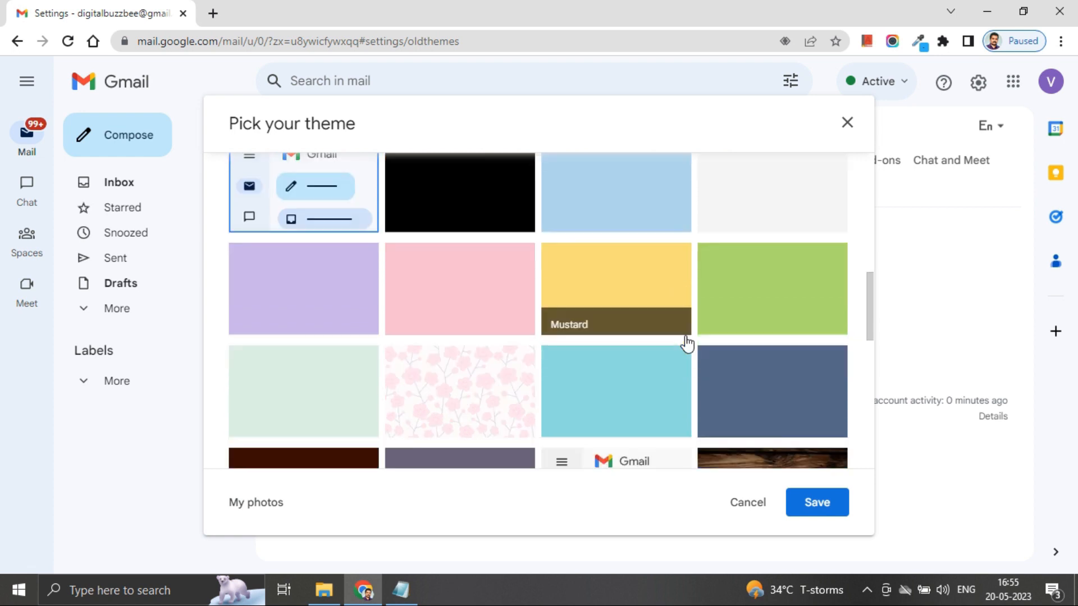
scroll(686, 343, up, 6)
scroll(567, 359, down, 2)
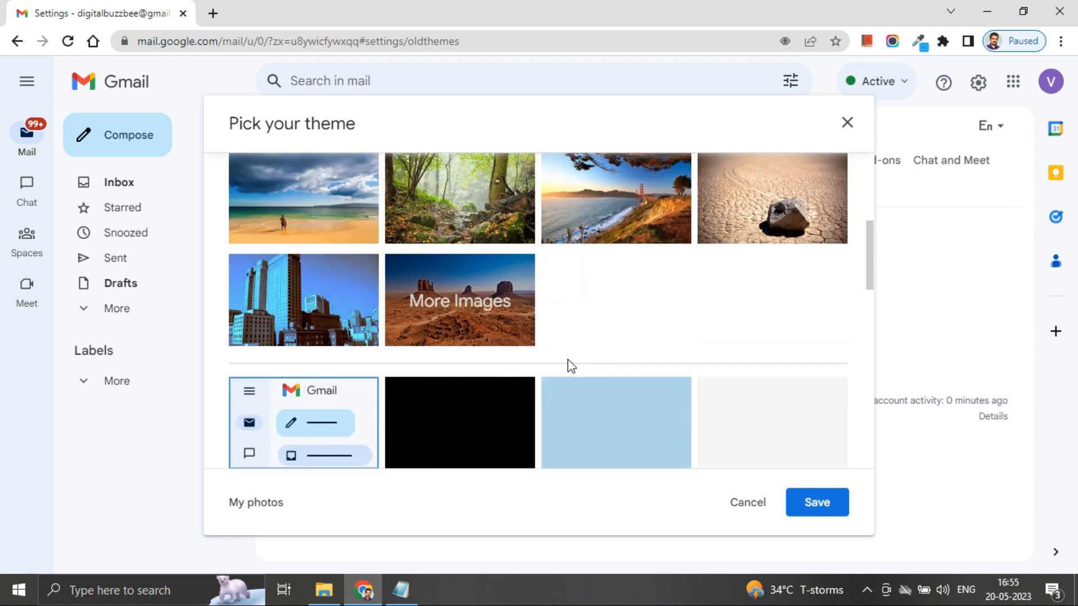
scroll(477, 421, down, 3)
click(472, 289)
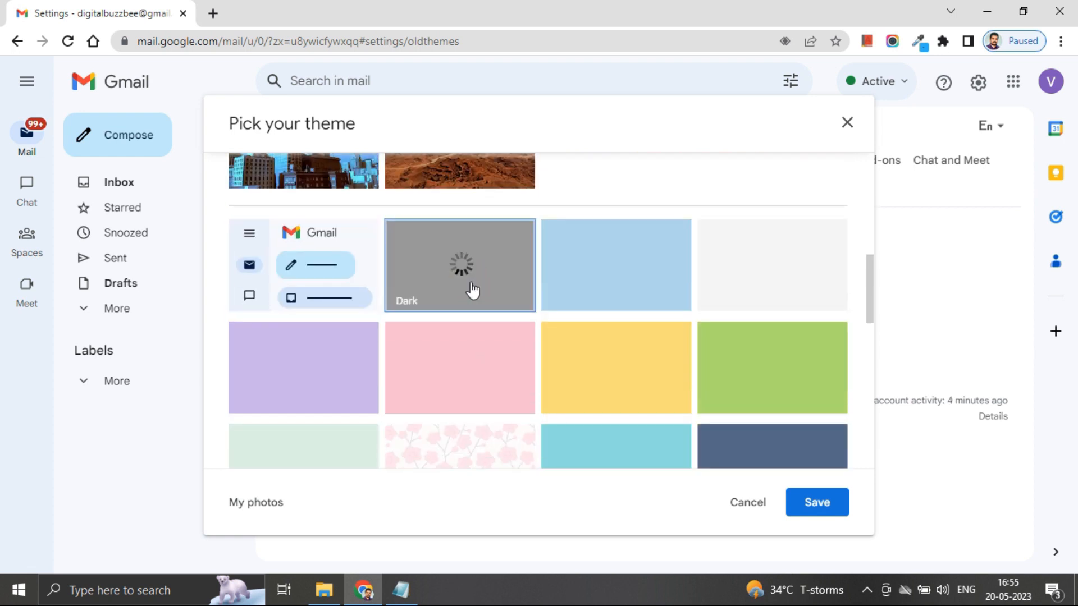
scroll(580, 313, down, 5)
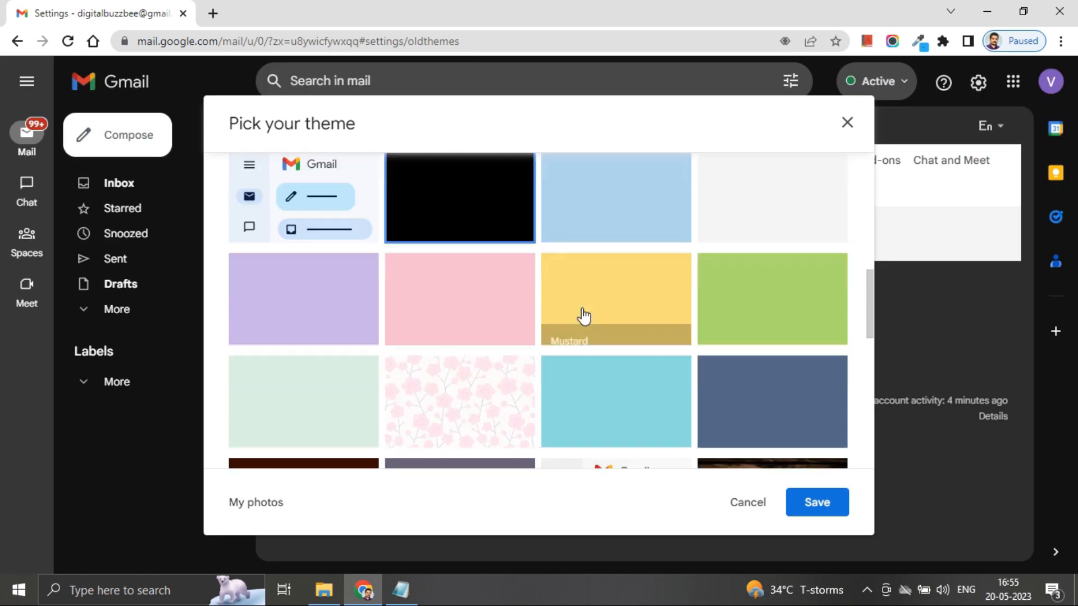
scroll(584, 315, down, 5)
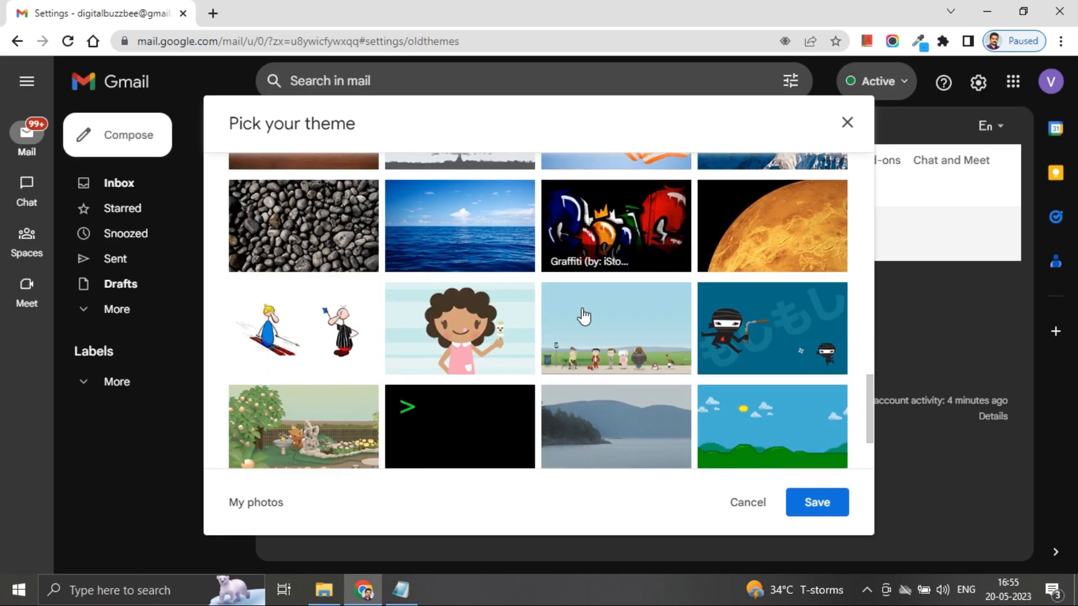
click(369, 288)
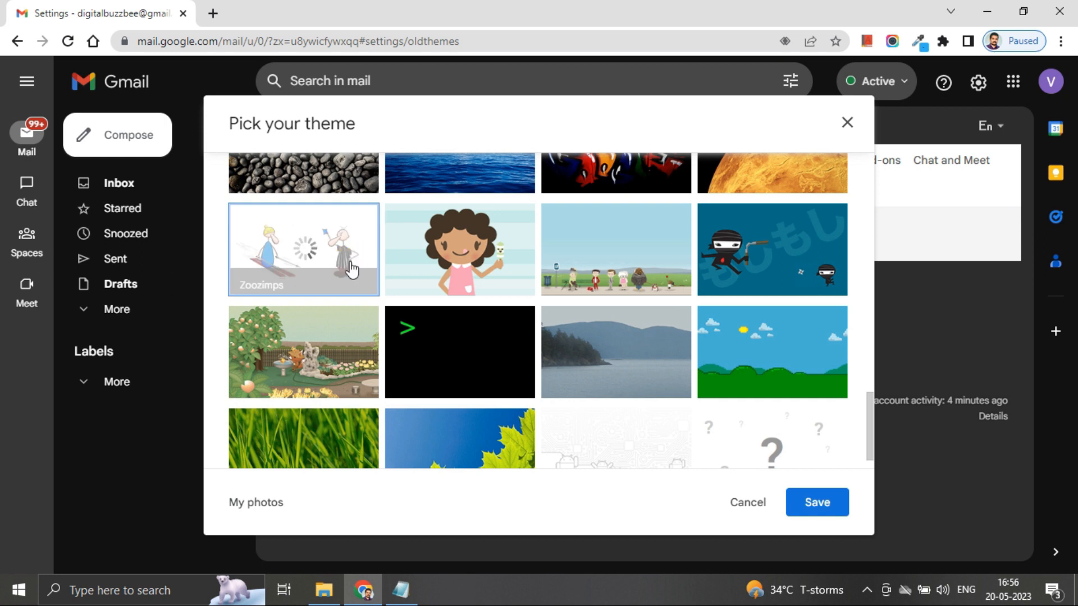
Step: Apply a dark bubble background image from My photos as the theme
scroll(657, 305, down, 1)
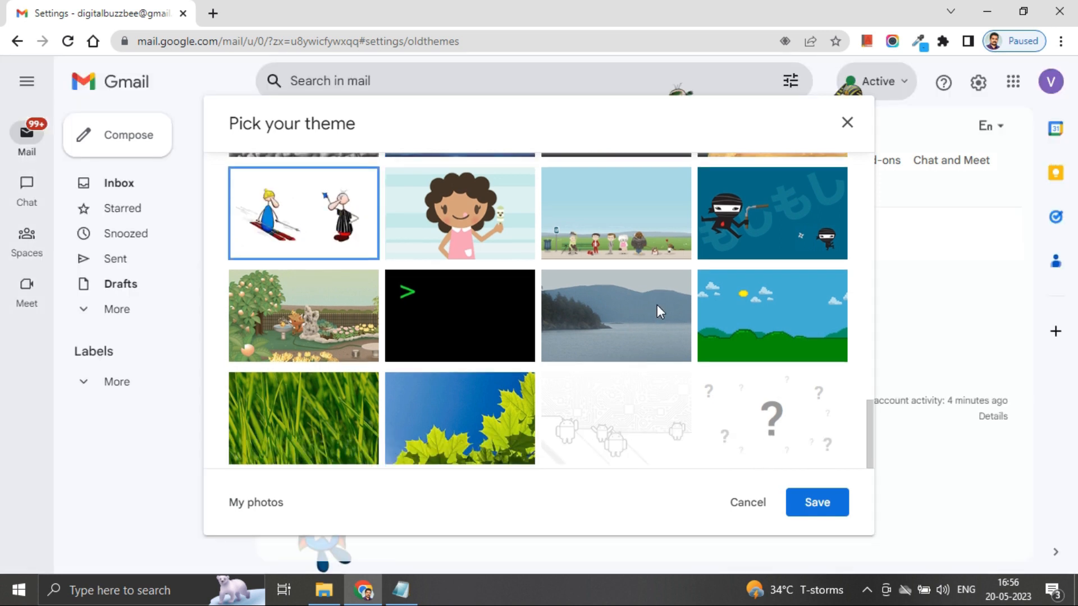
click(254, 502)
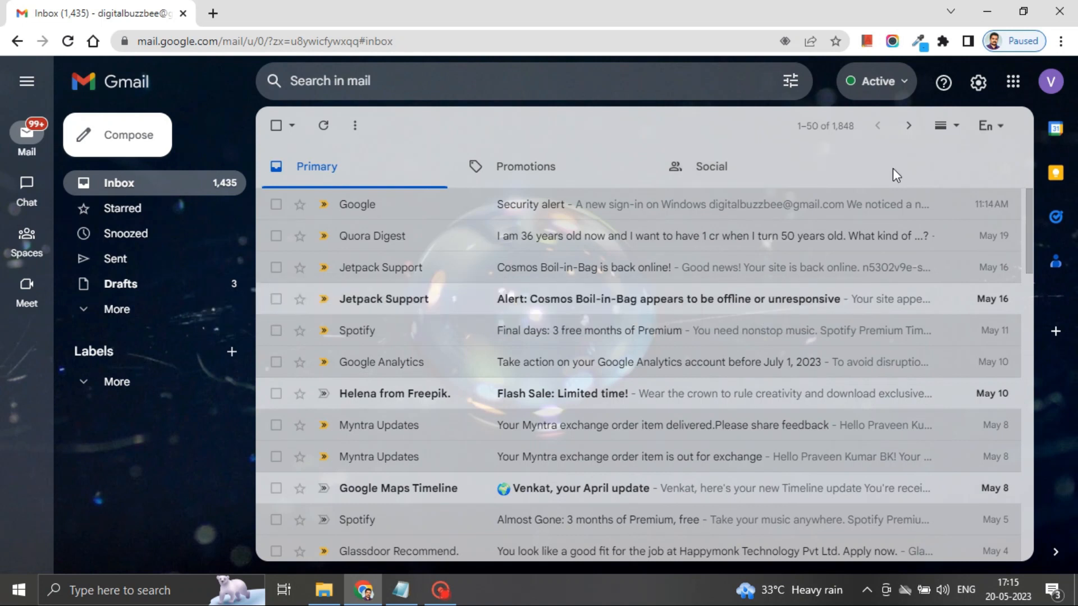
click(978, 84)
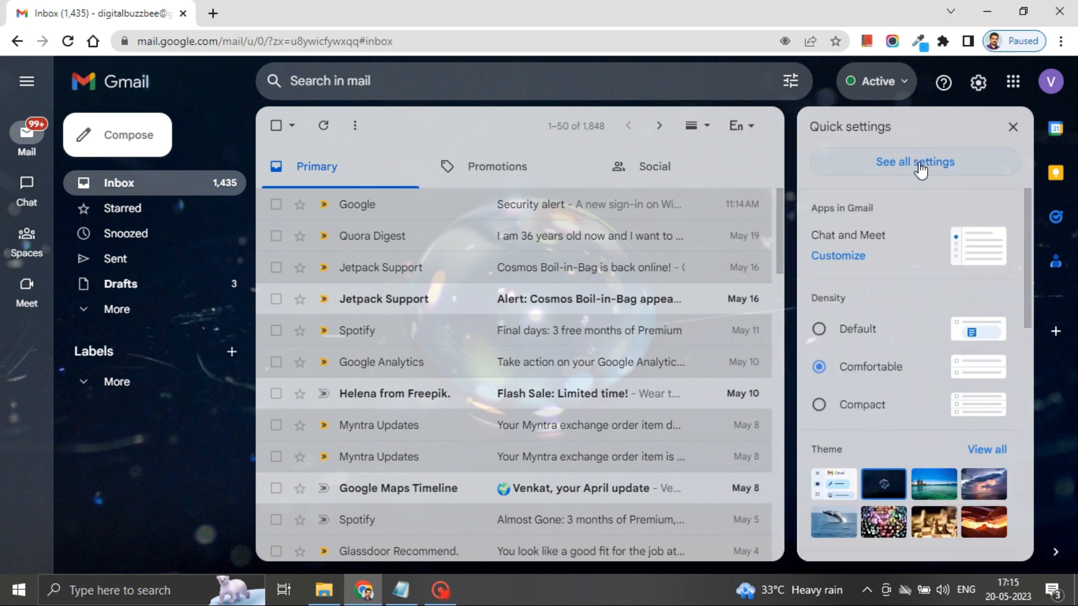
Step: In General settings, enable input tools and keep them switched ON in the Input Tools dialog
click(921, 166)
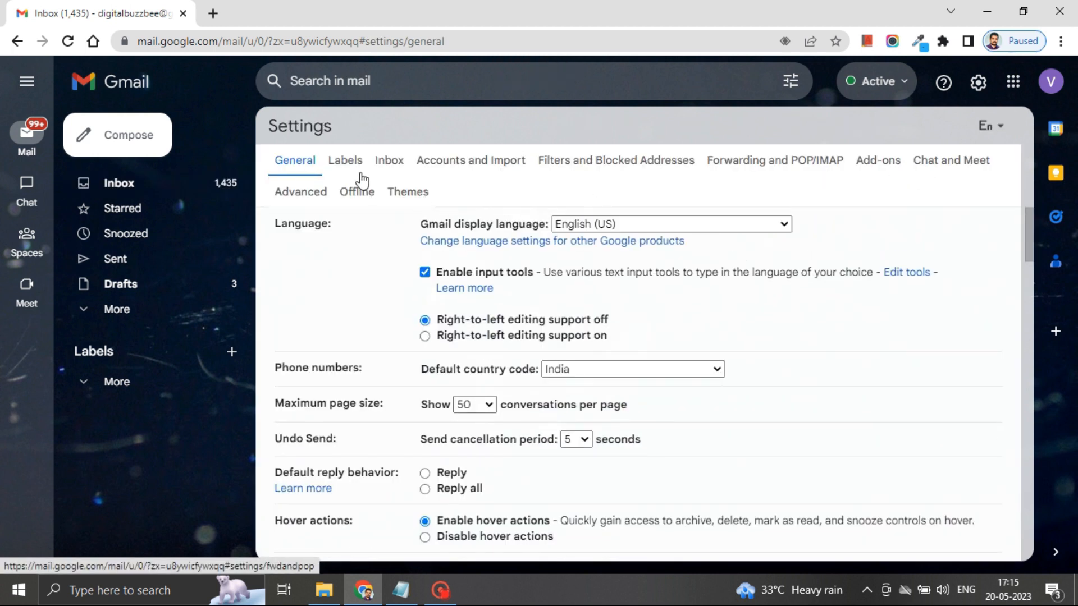
click(585, 224)
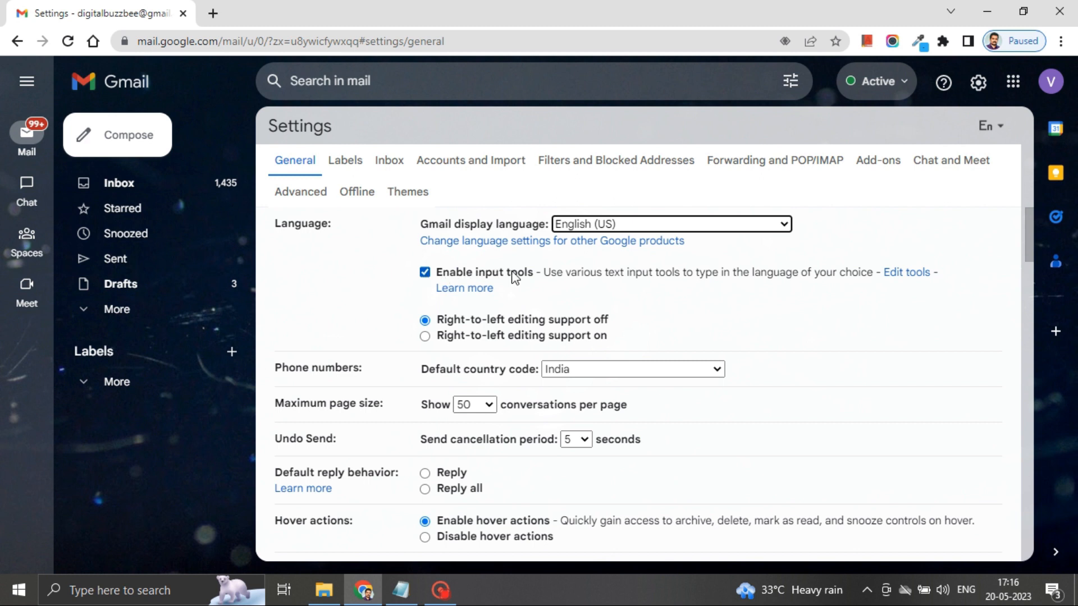
click(427, 274)
click(427, 274)
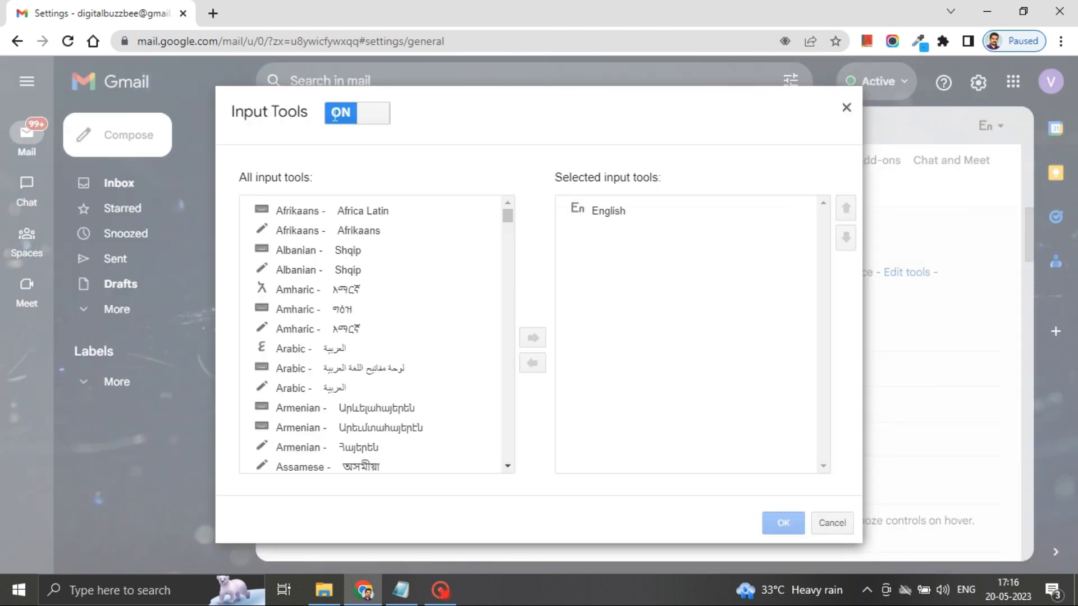
click(334, 116)
click(376, 117)
click(507, 216)
drag(507, 216, 507, 236)
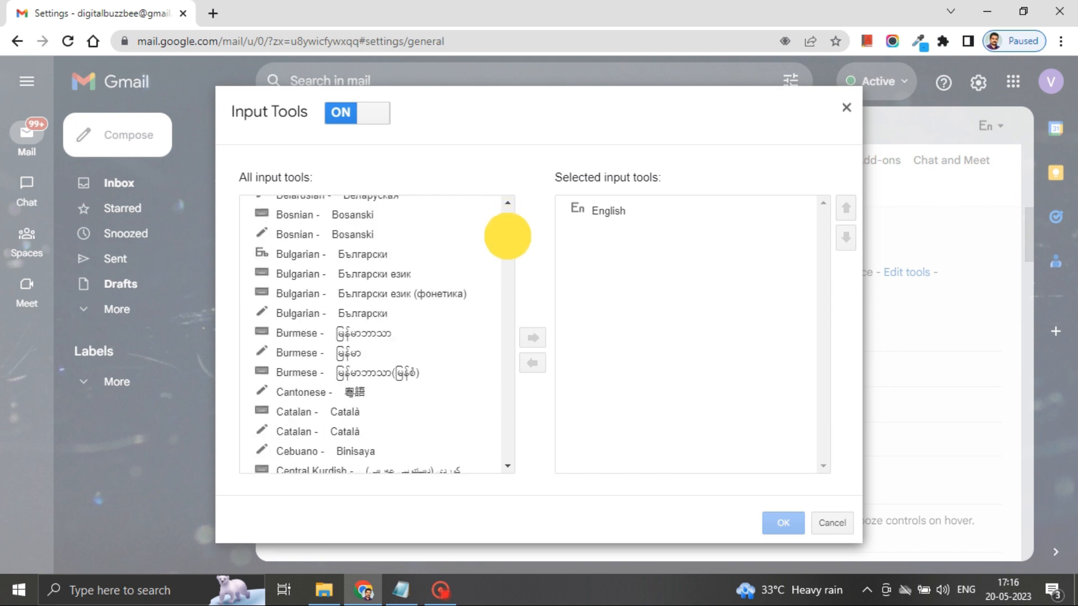
Step: Scroll the All input tools list down to Hindi and select it
click(323, 313)
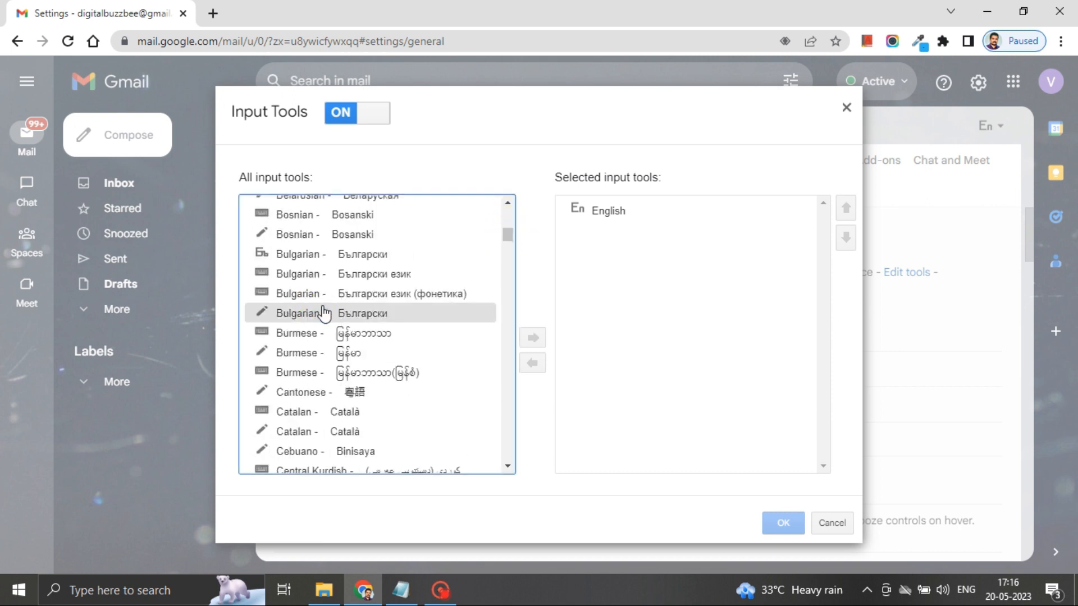
scroll(324, 314, down, 8)
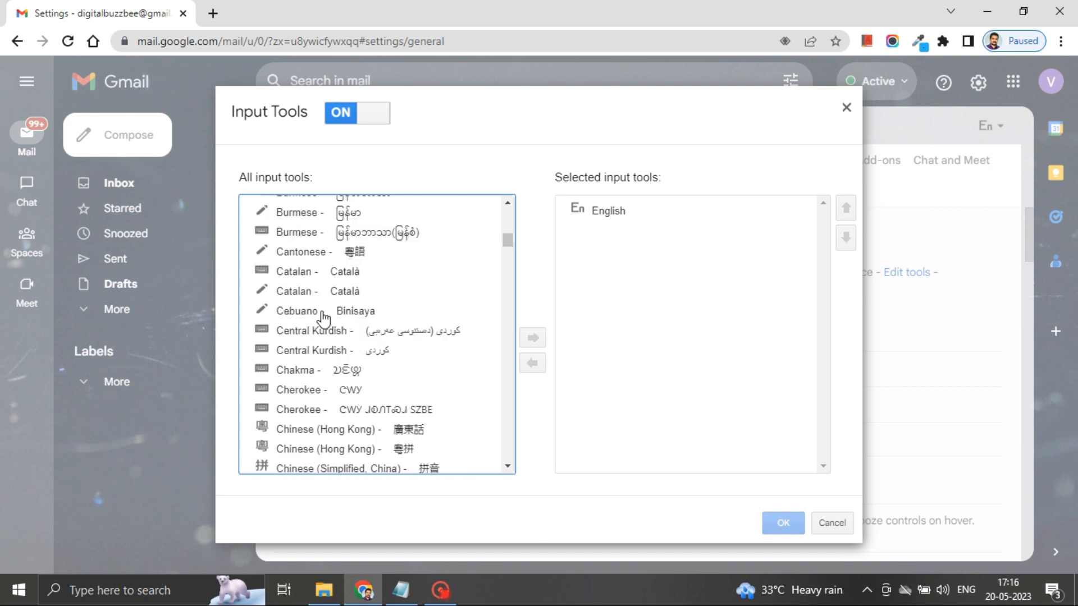
scroll(323, 318, down, 6)
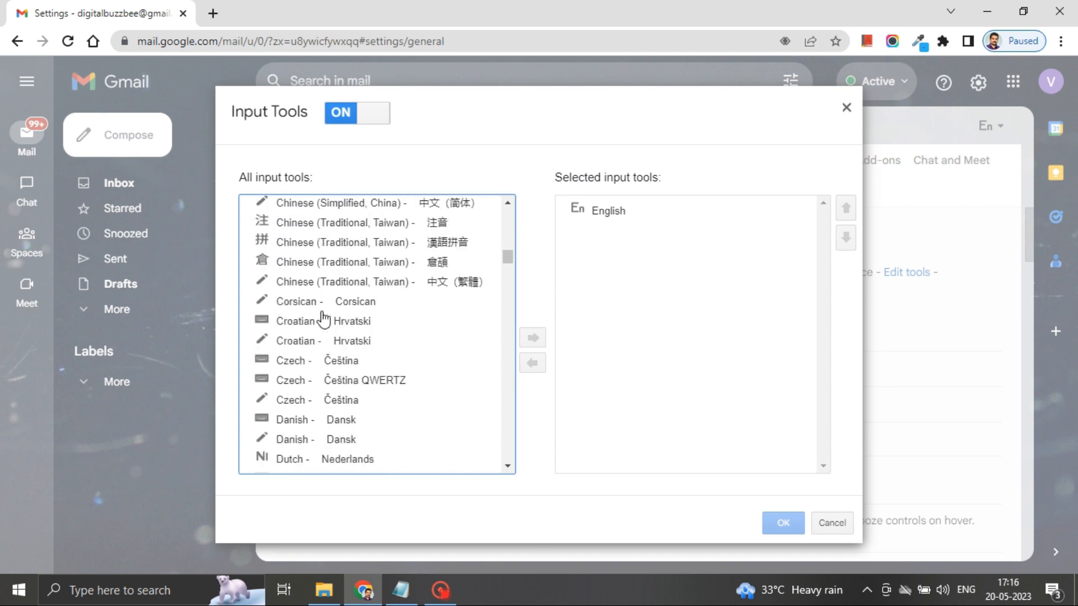
scroll(324, 318, down, 7)
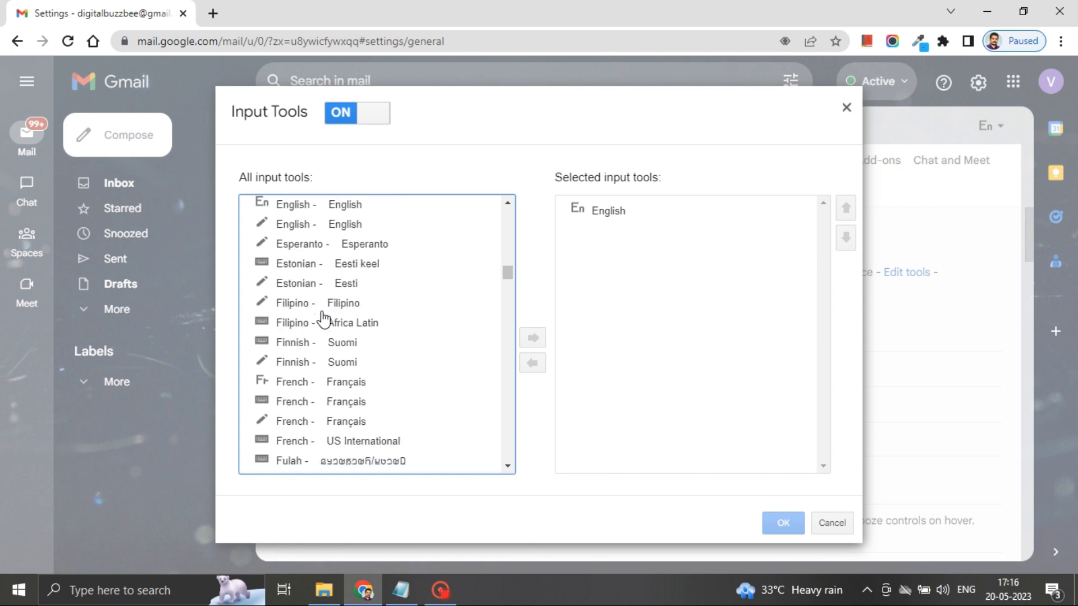
scroll(324, 319, down, 7)
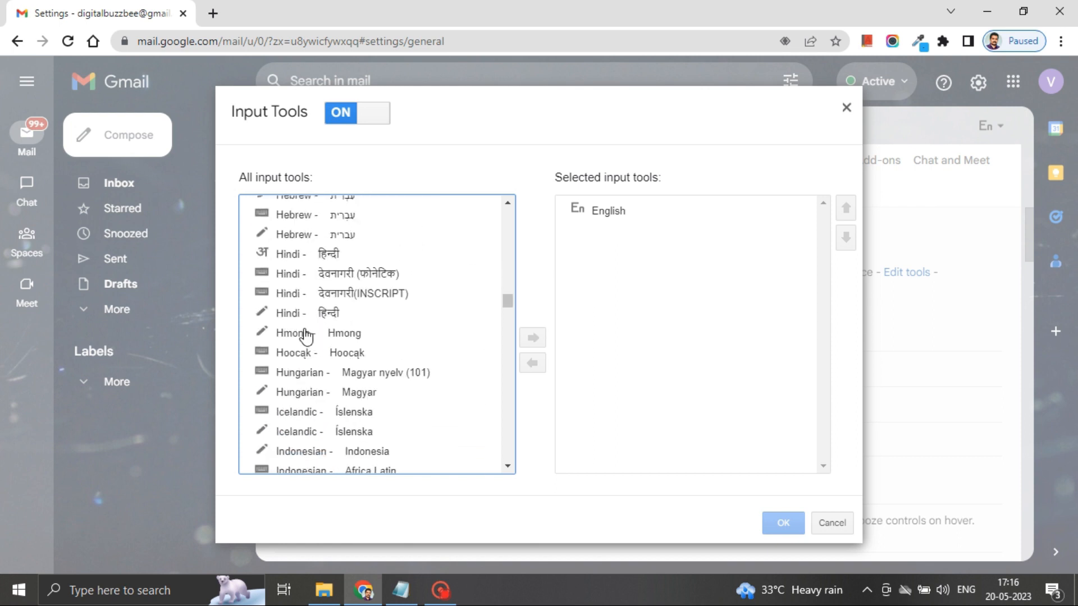
click(332, 257)
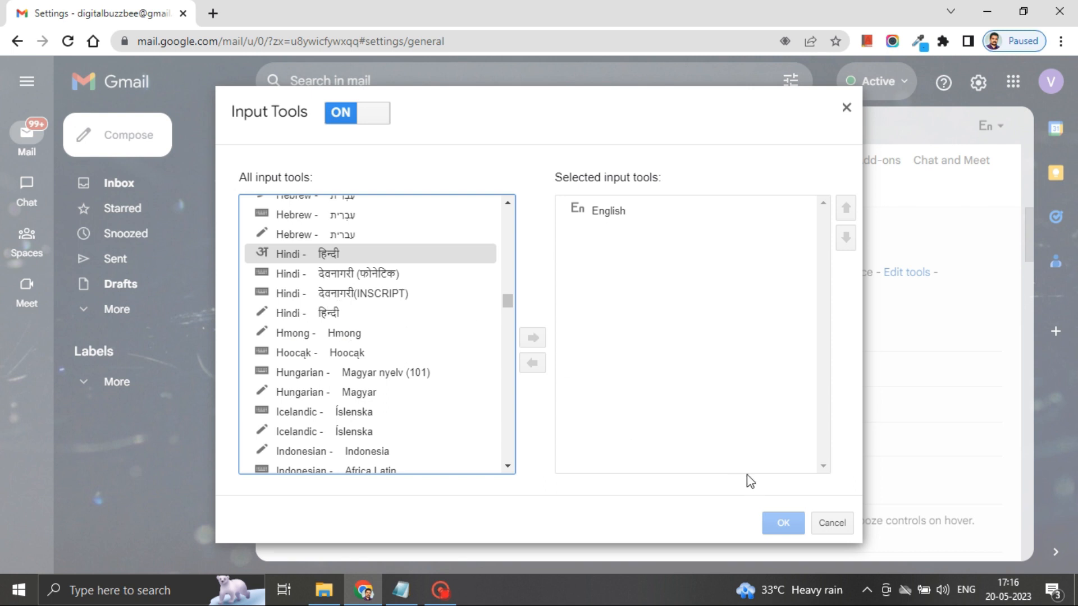
Step: Add Hindi, Kannada and the other Indian language input tools to the chosen list
click(533, 341)
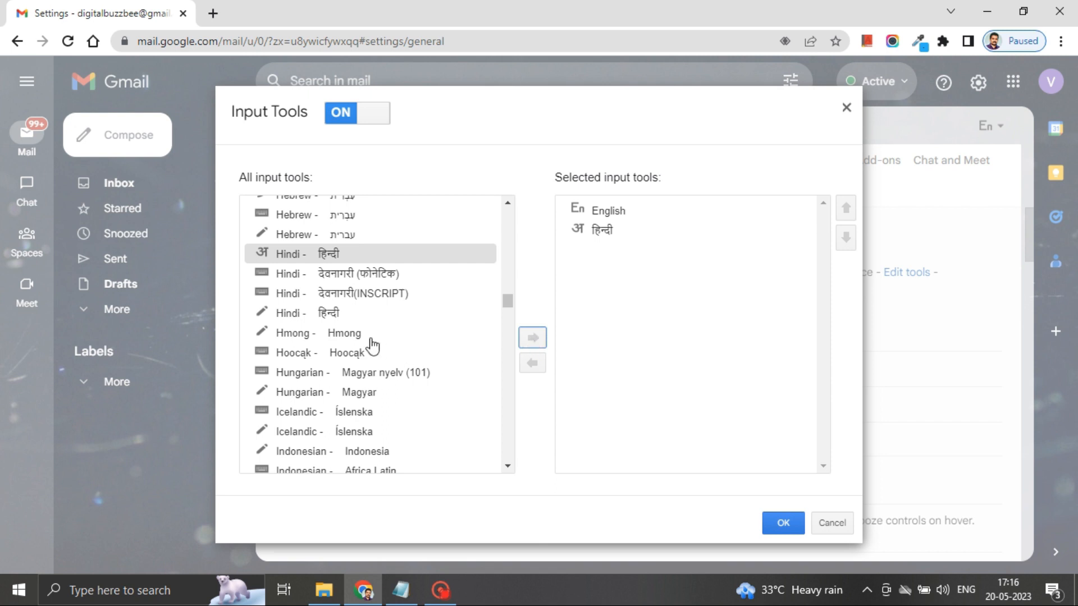
scroll(371, 346, down, 6)
scroll(372, 346, down, 3)
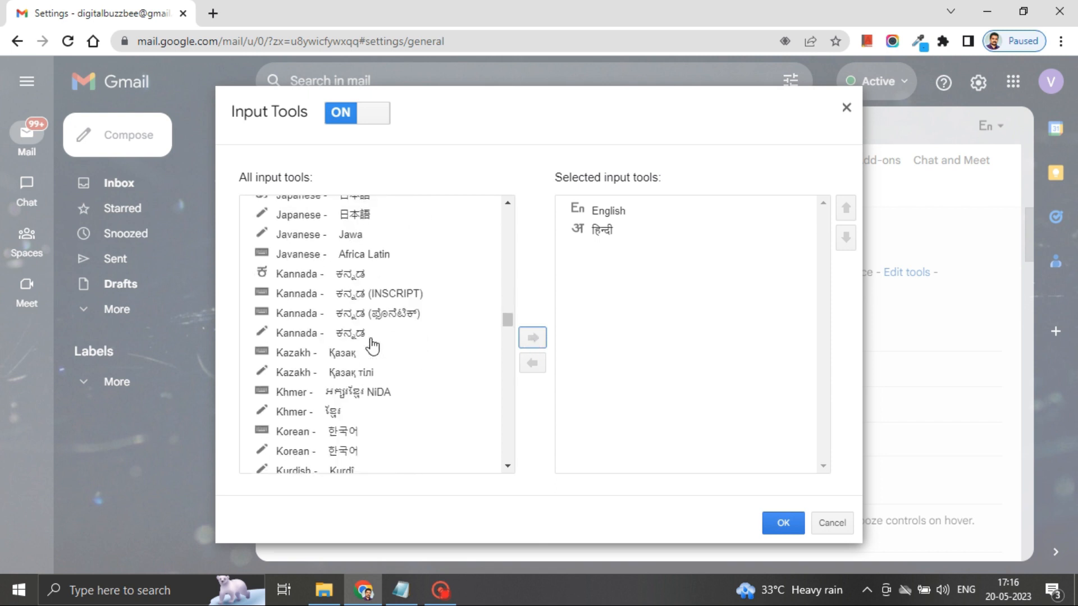
click(289, 276)
click(533, 339)
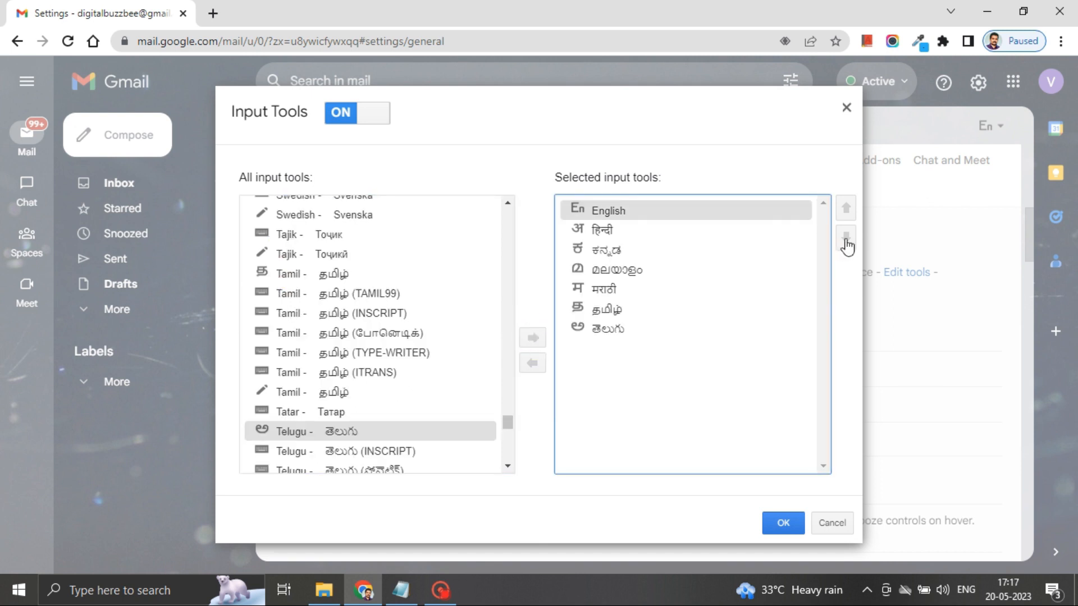
click(846, 242)
click(846, 241)
Step: Move English back to the top of the chosen input tools and save
click(846, 241)
click(846, 238)
click(847, 239)
click(846, 239)
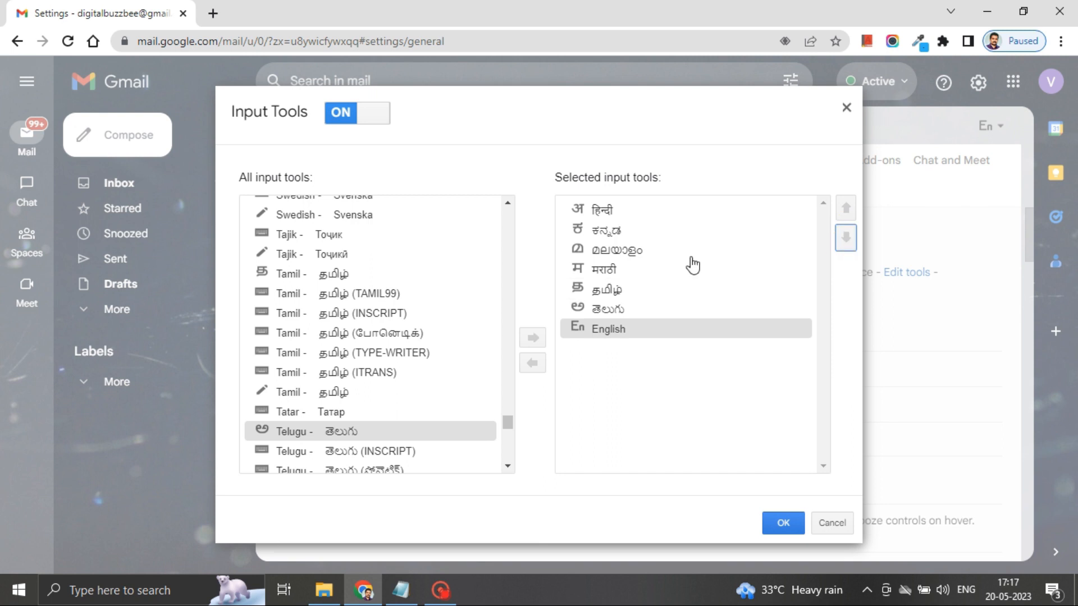
click(642, 311)
click(638, 328)
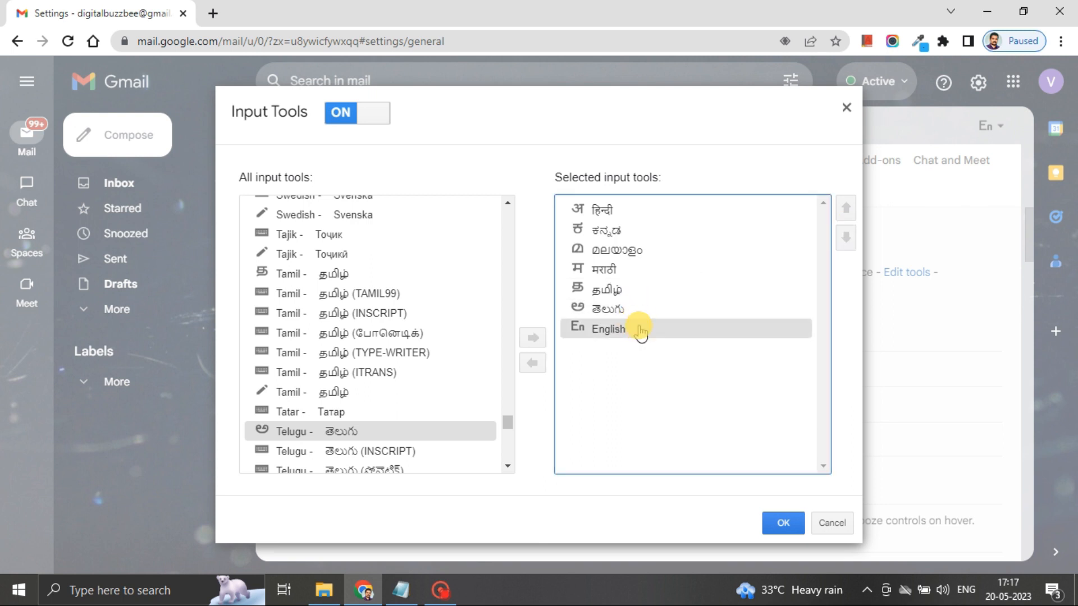
click(847, 210)
click(848, 210)
click(848, 210)
click(848, 210)
click(848, 210)
click(848, 210)
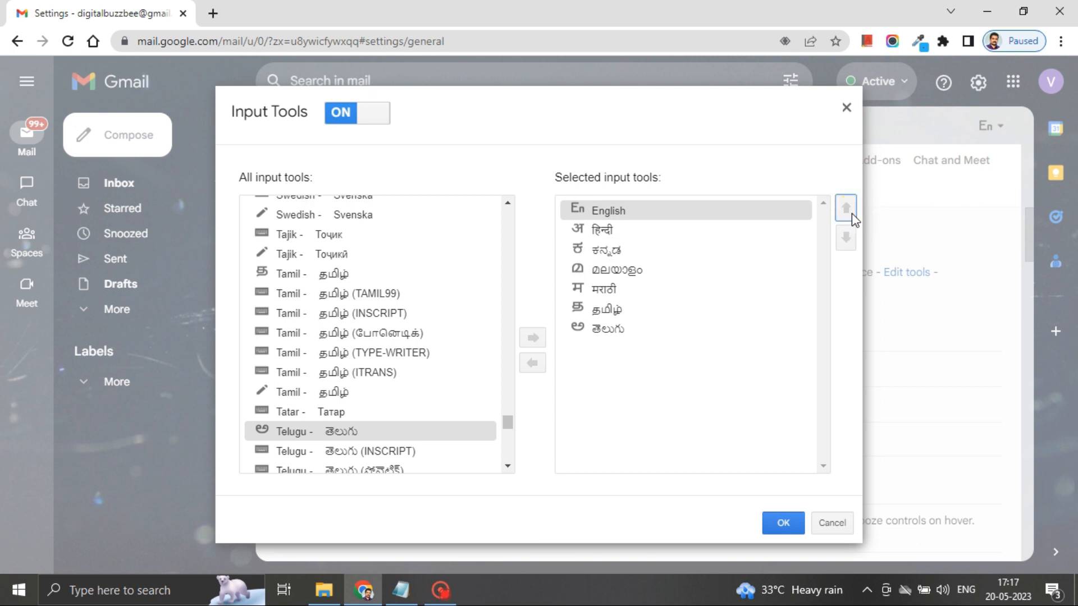
click(783, 523)
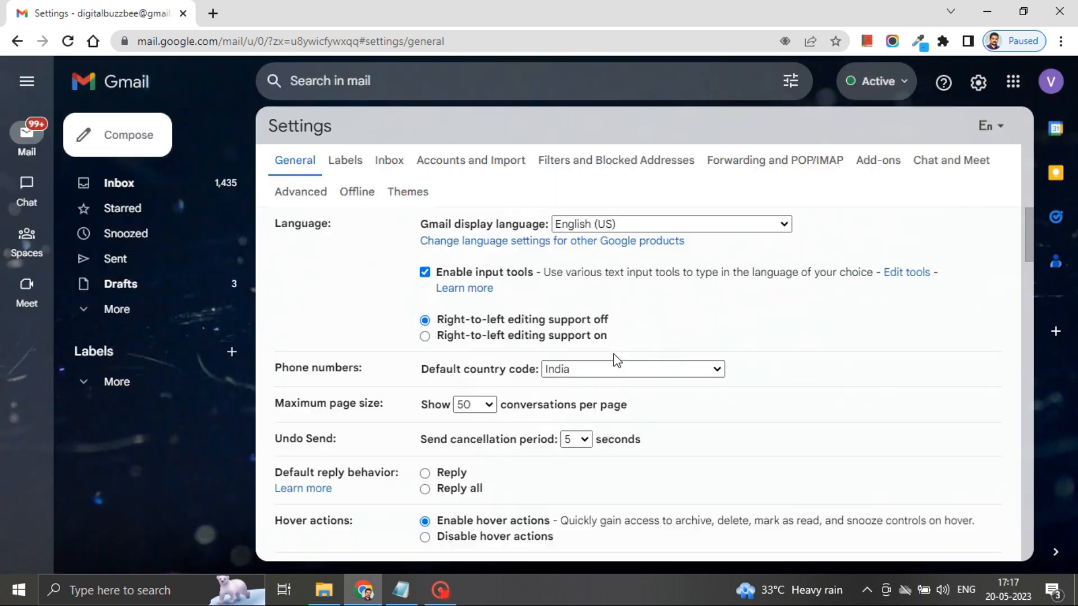
Step: Check the active input languages, then start a new message from the inbox
click(992, 126)
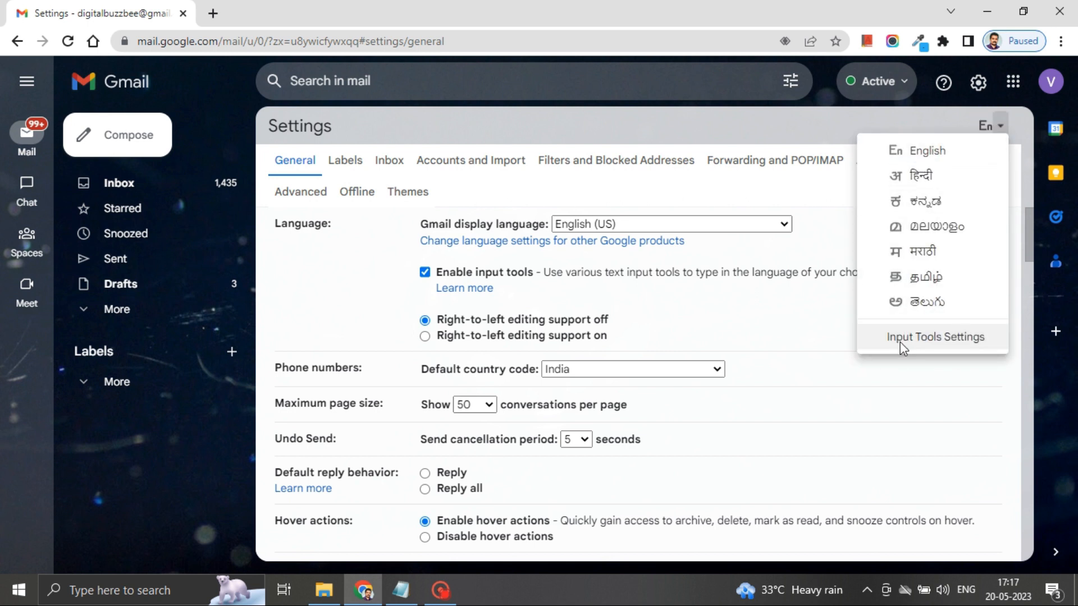
click(148, 184)
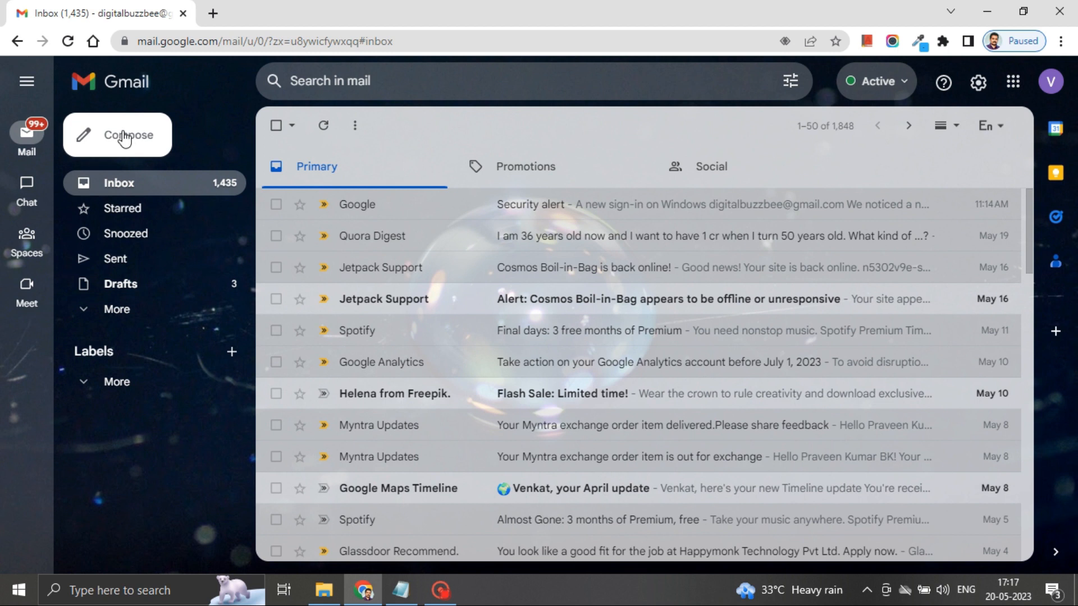
click(125, 139)
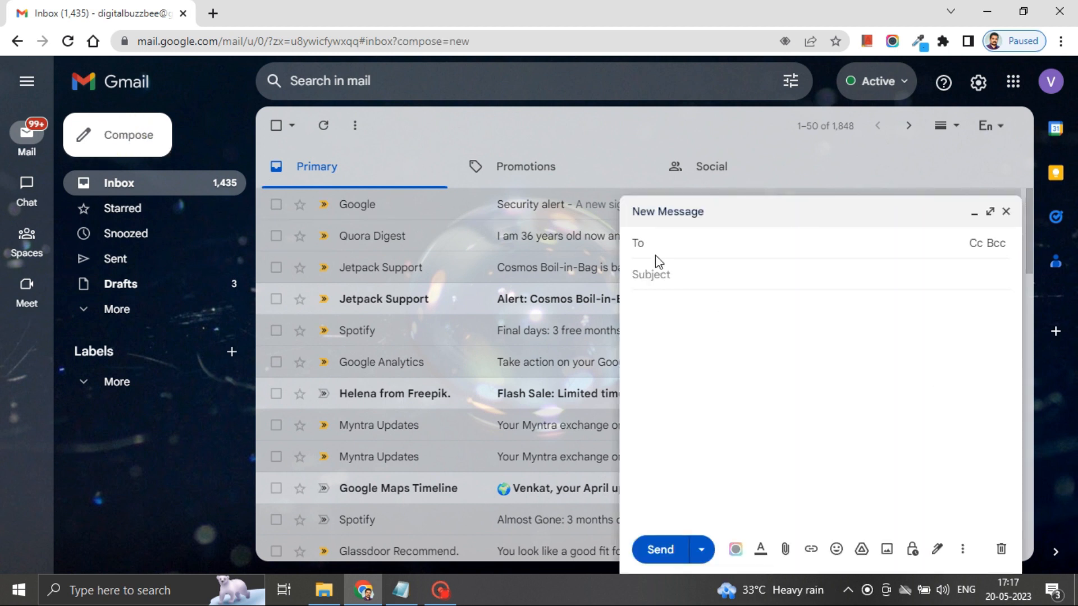
click(678, 325)
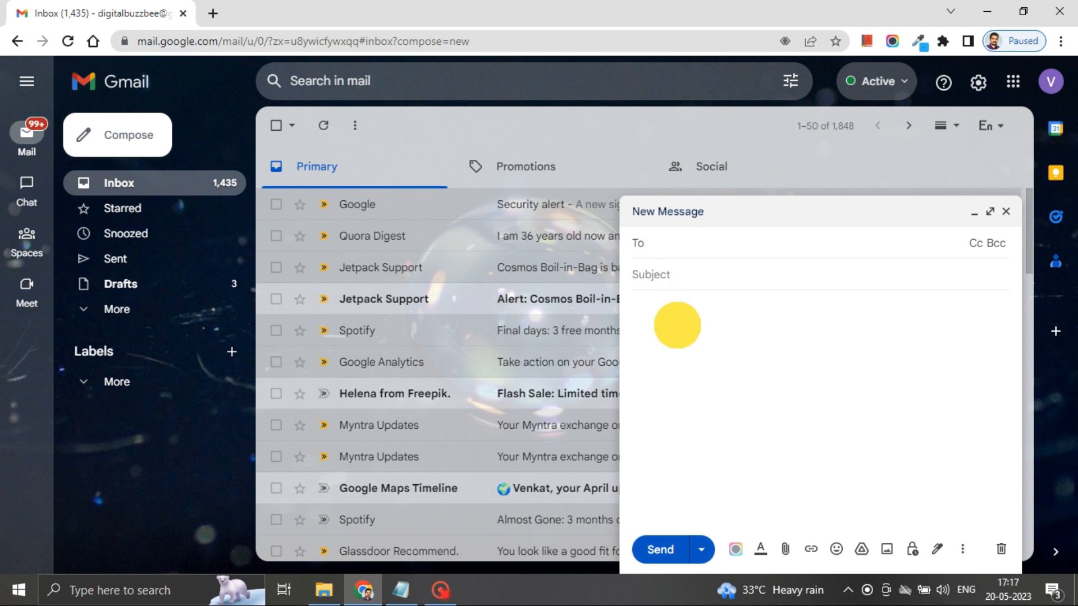
Step: Switch to Hindi and type में हिंदी मे, the Telugu word పేరు and an ellipsis
click(998, 130)
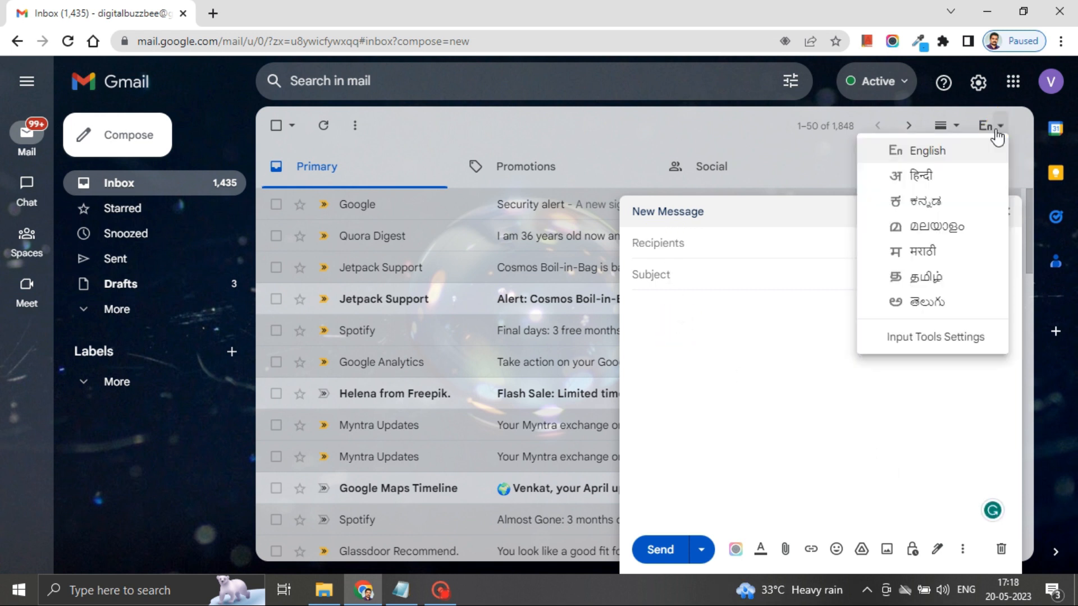
click(930, 174)
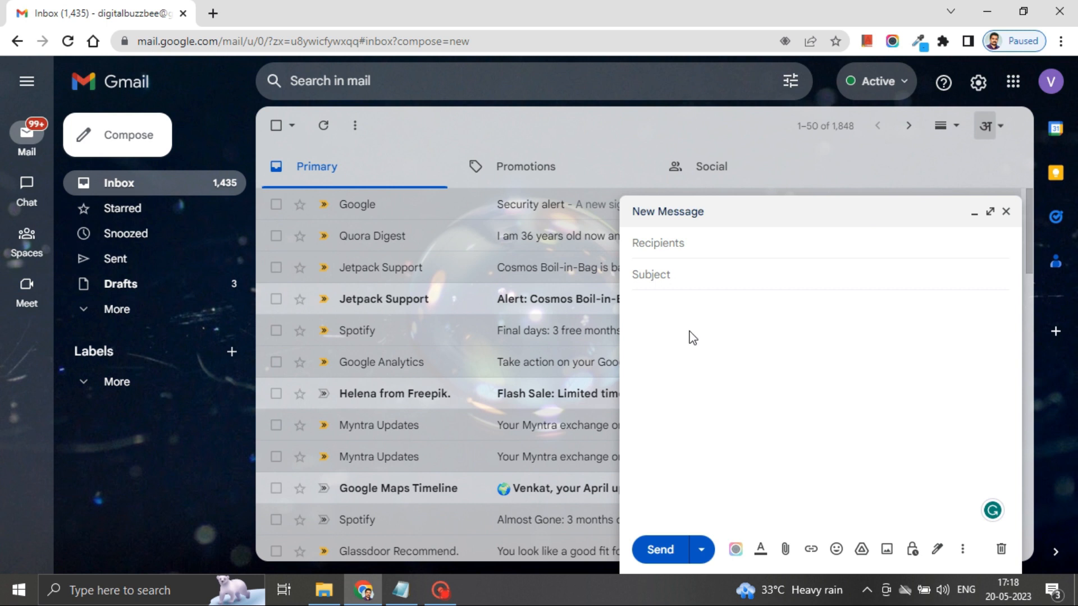
click(689, 333)
text(me)
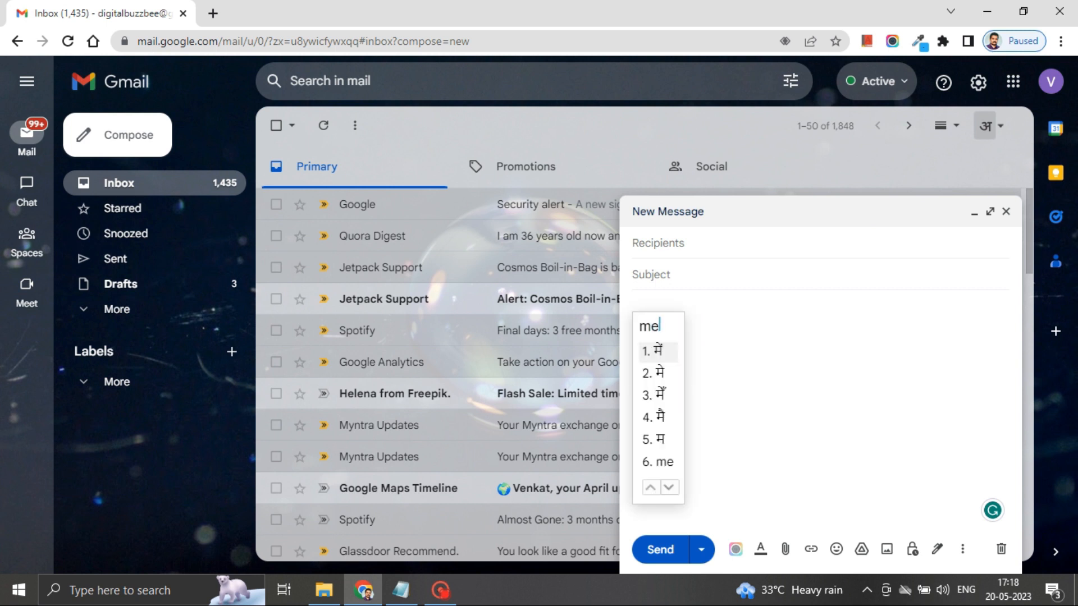
click(671, 353)
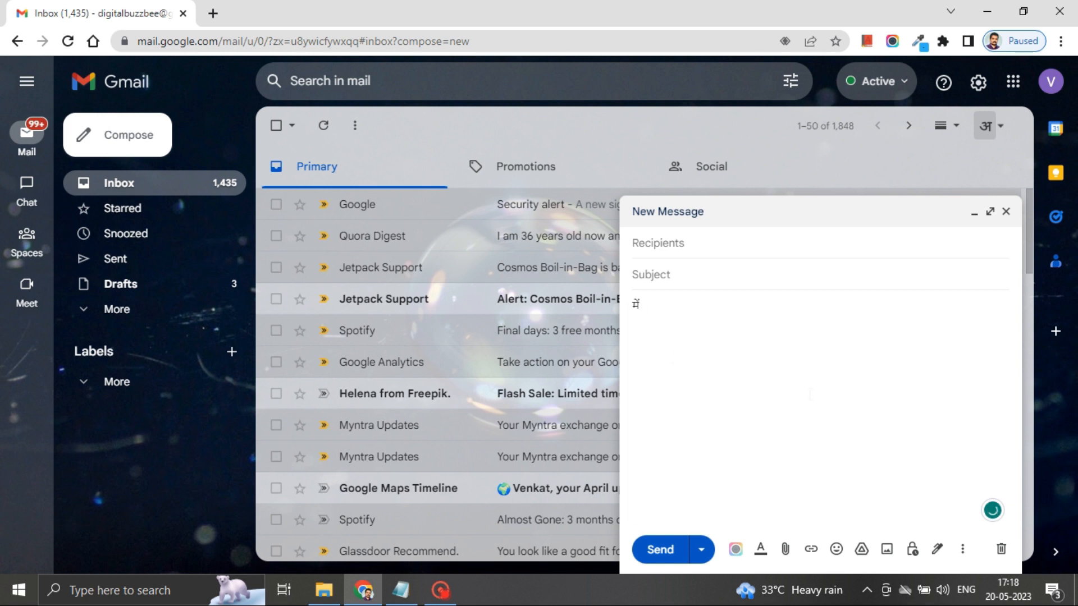
text(hindi)
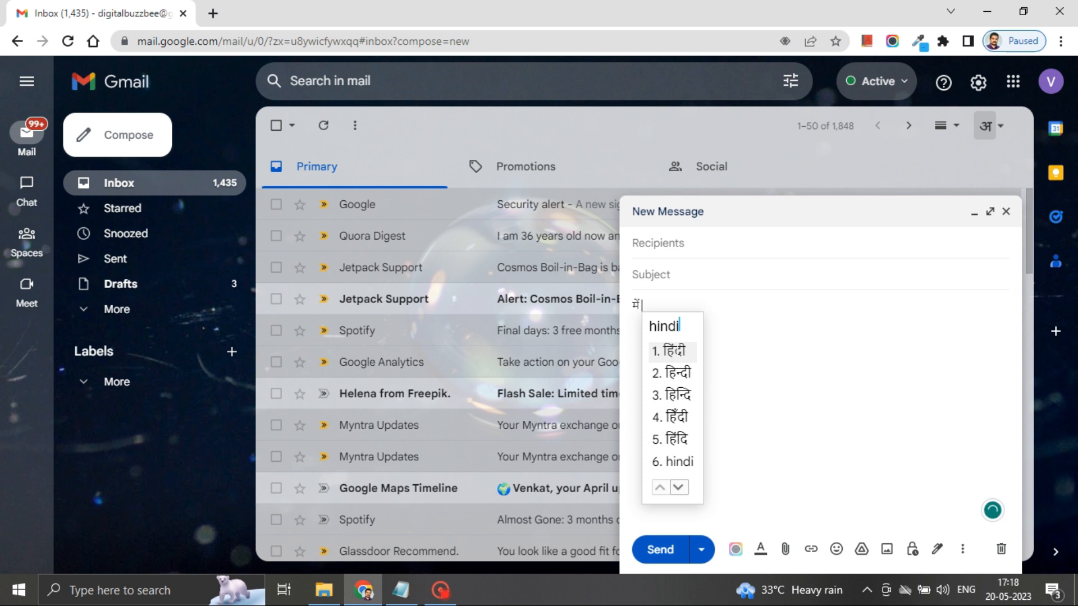
click(675, 353)
text(me)
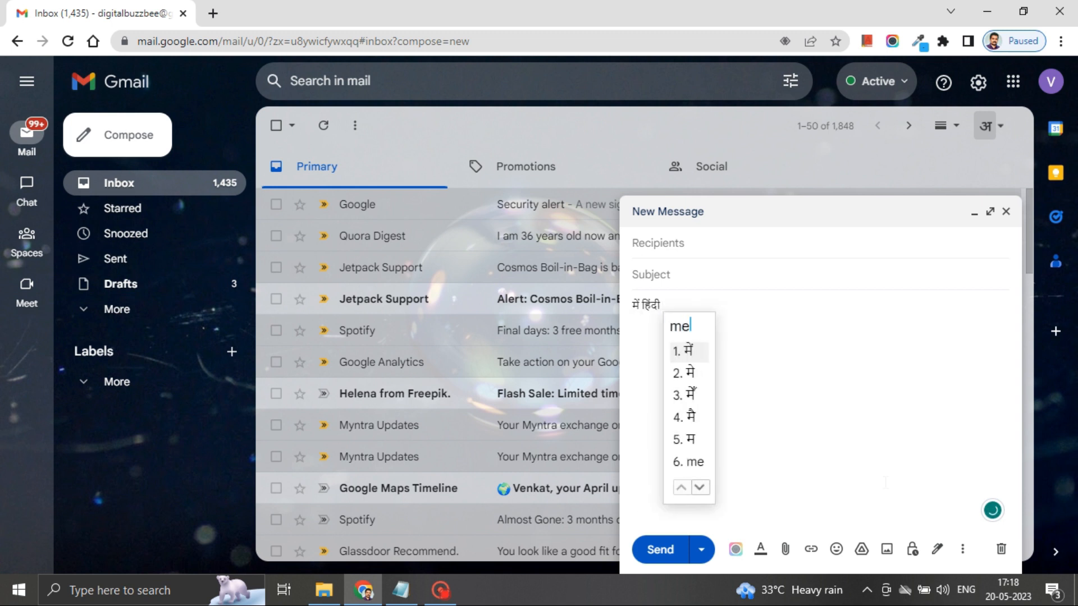
click(688, 373)
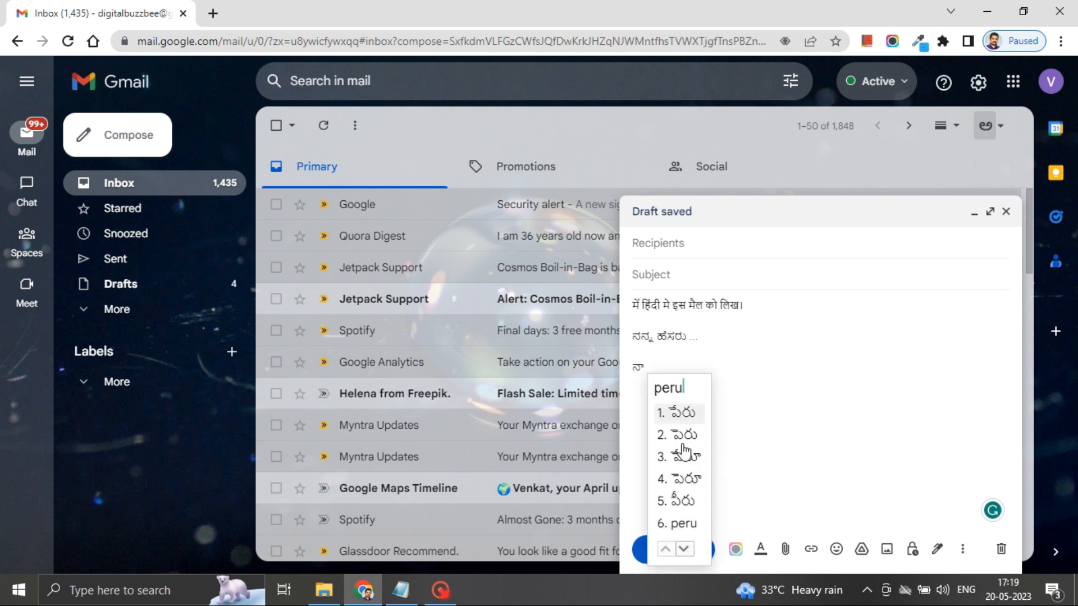
click(679, 414)
text(...)
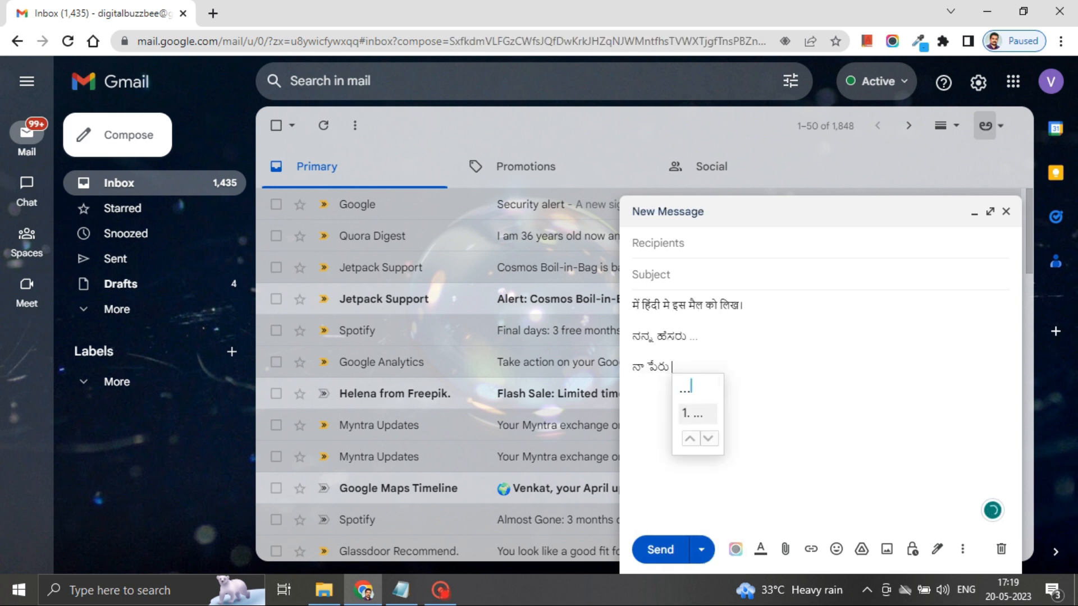
key(Return)
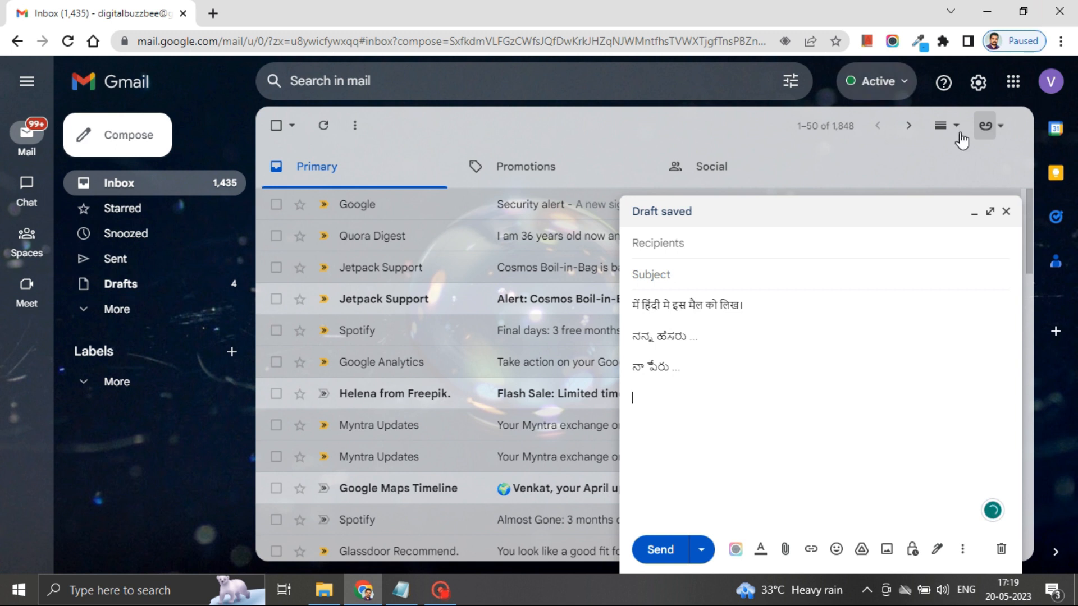
Step: Switch back to English, add the line 'my name is', and close the draft
click(1001, 128)
click(992, 150)
click(737, 411)
text(my name is ...)
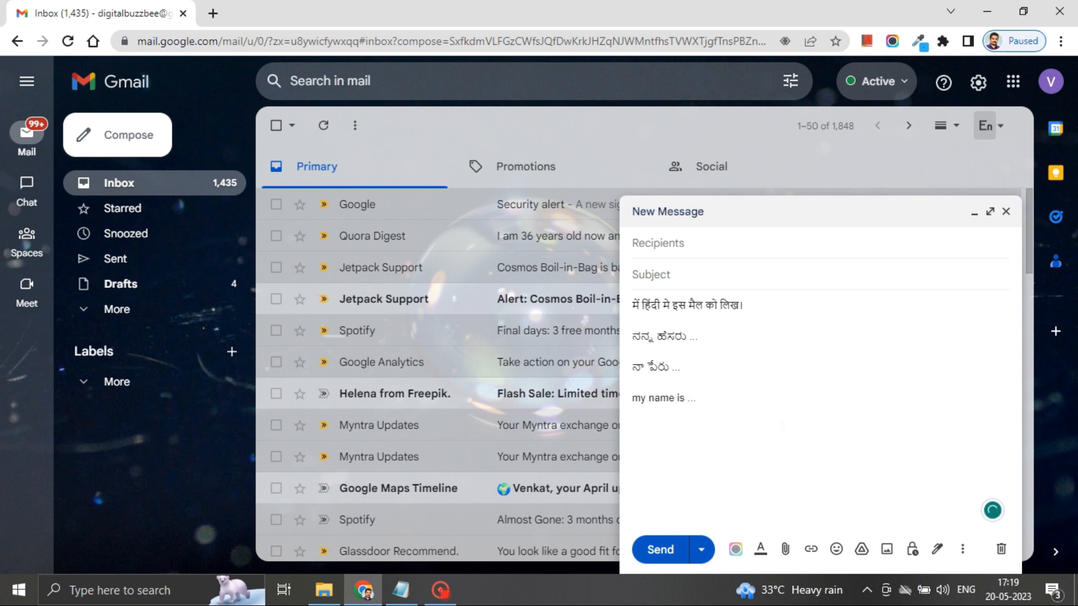
click(1006, 211)
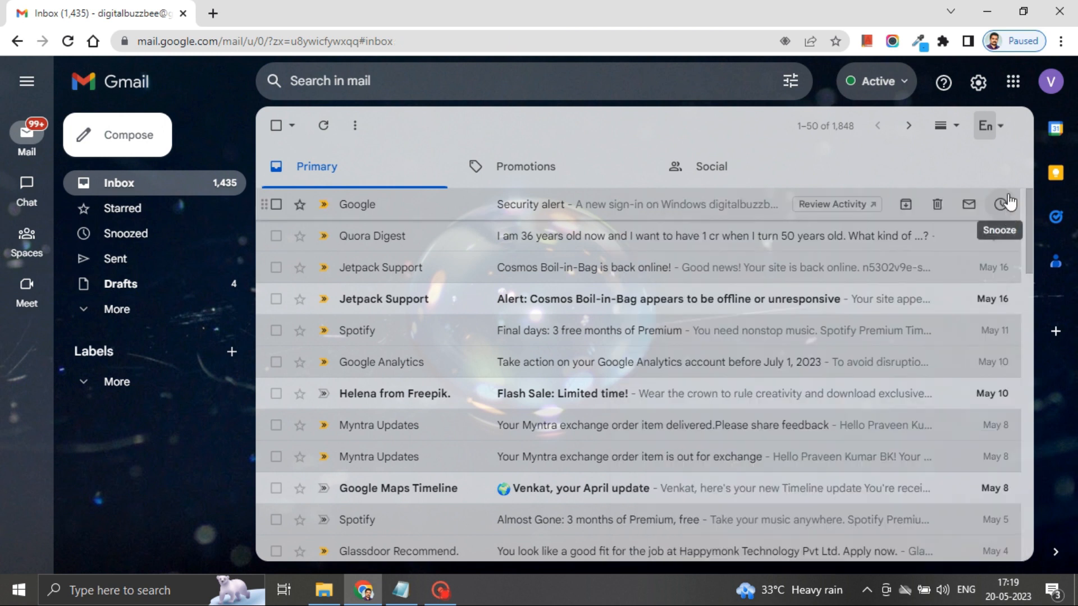
click(1002, 127)
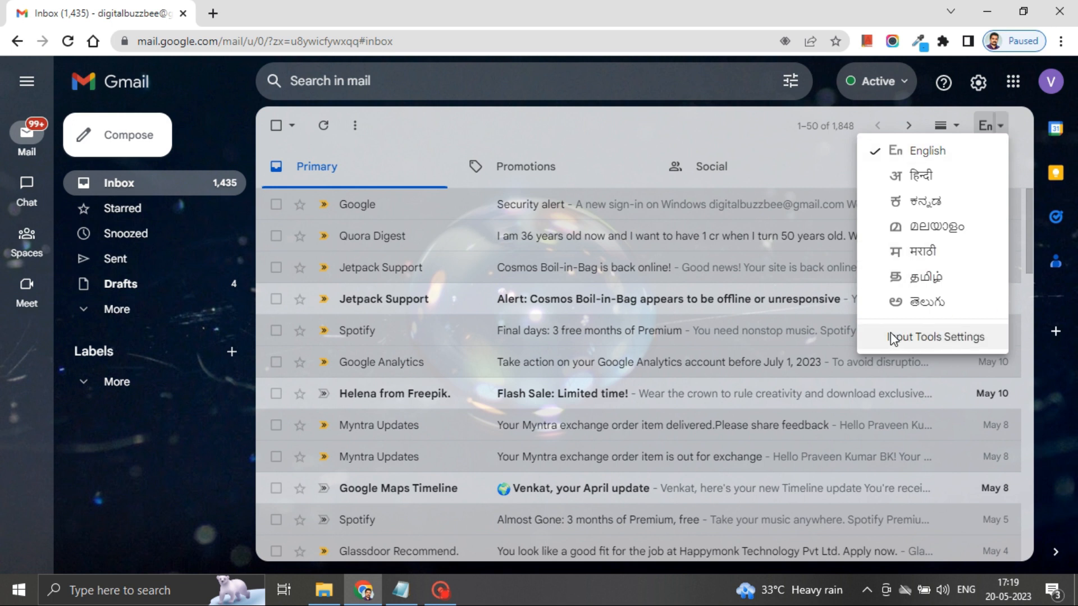
click(1005, 116)
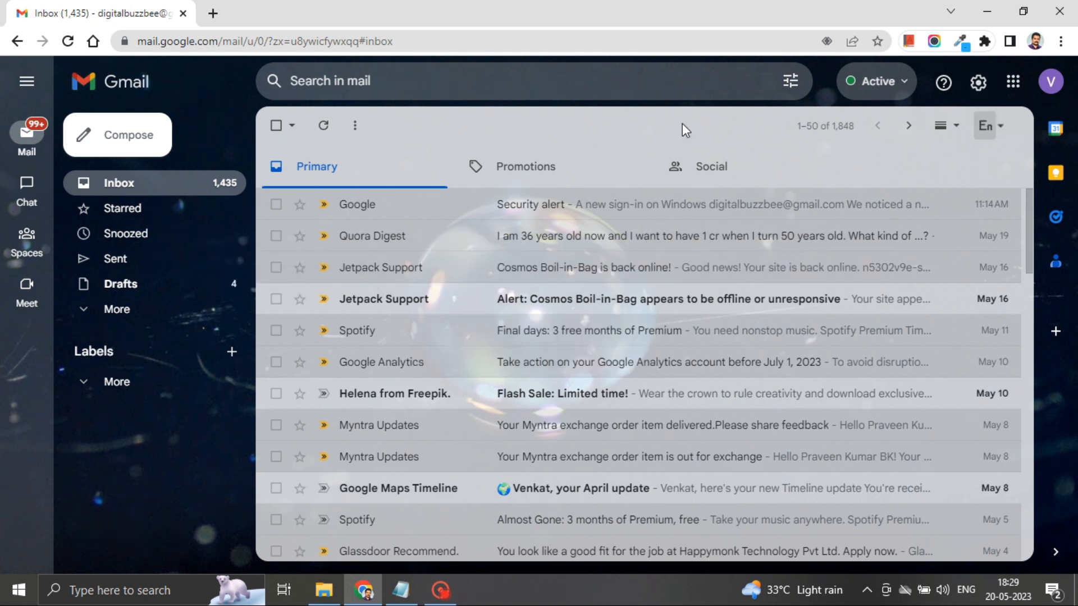
Step: Raise Send cancellation period to 10 seconds, save settings, and start a new message
click(978, 84)
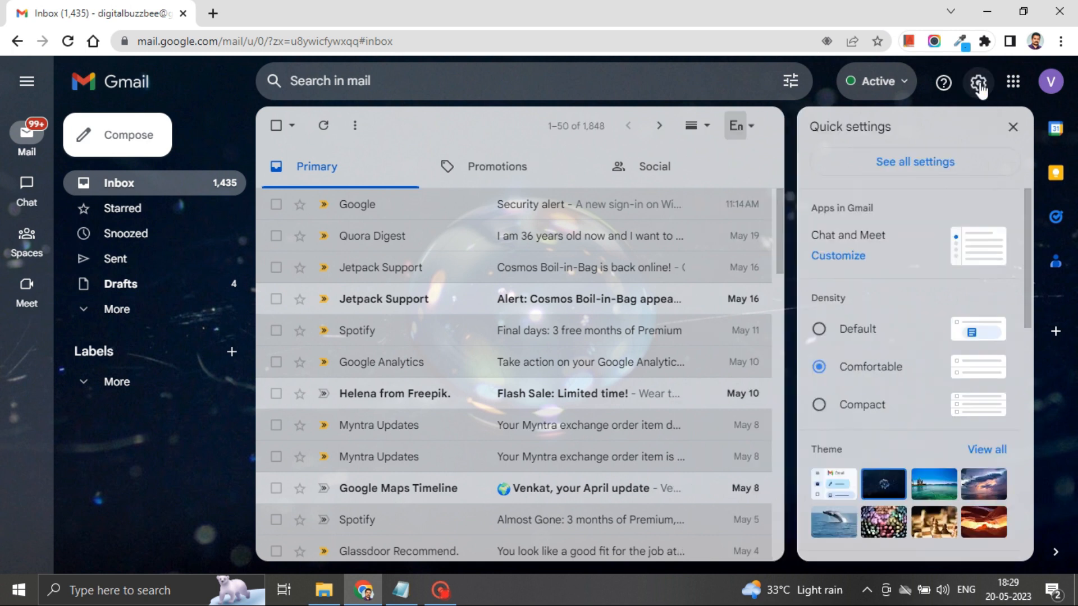
click(919, 164)
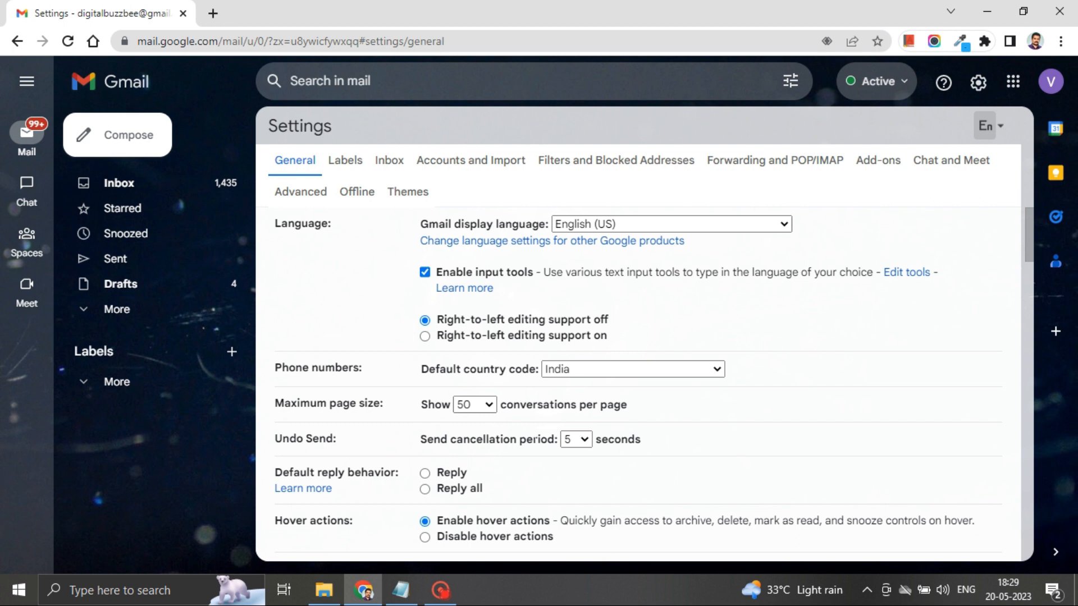
click(572, 439)
scroll(618, 449, down, 20)
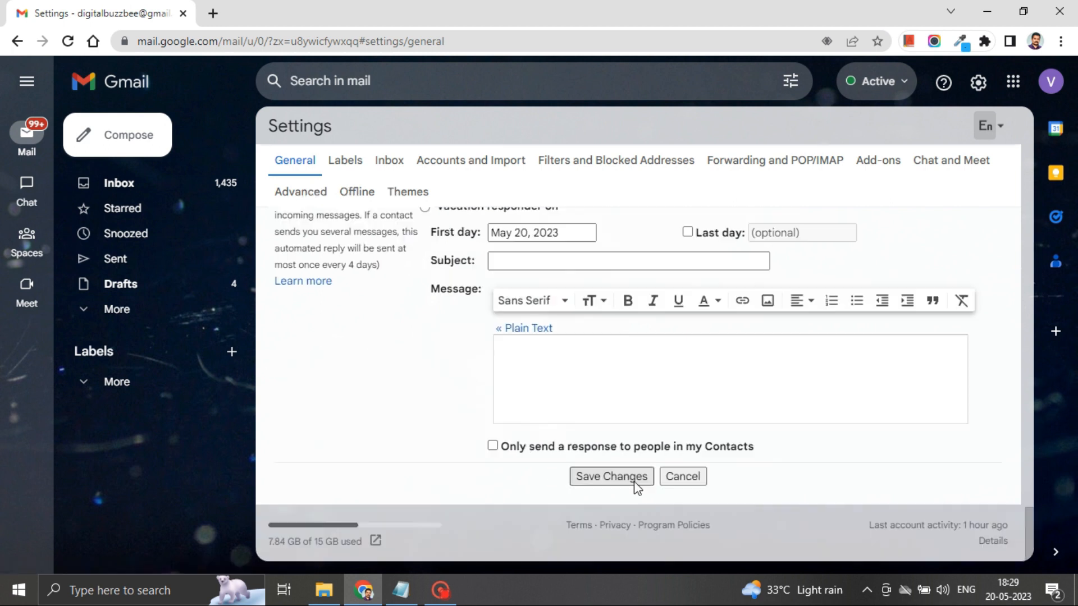
click(635, 480)
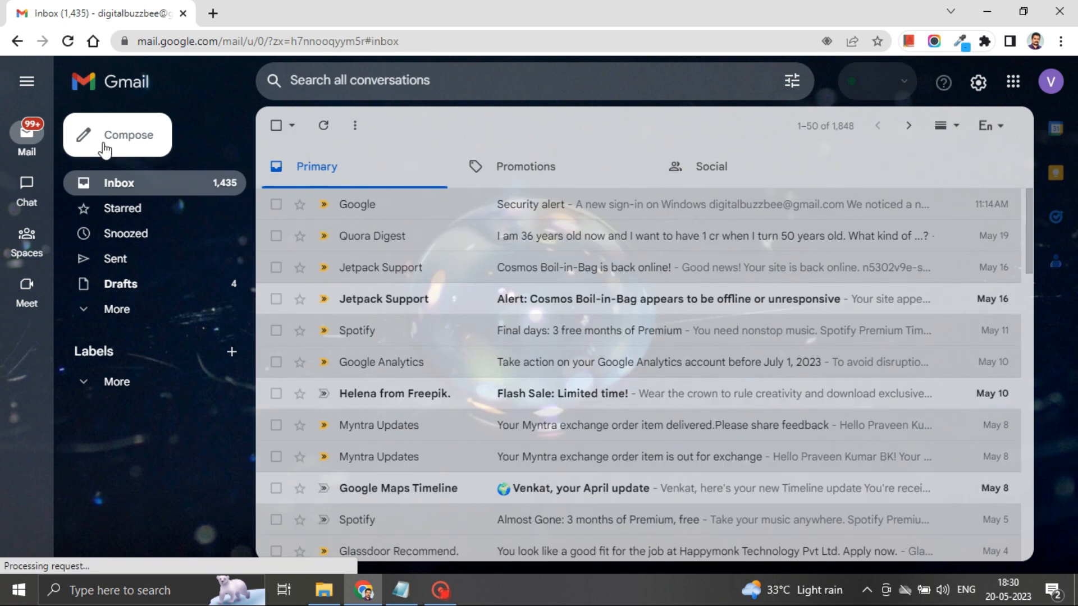
click(104, 148)
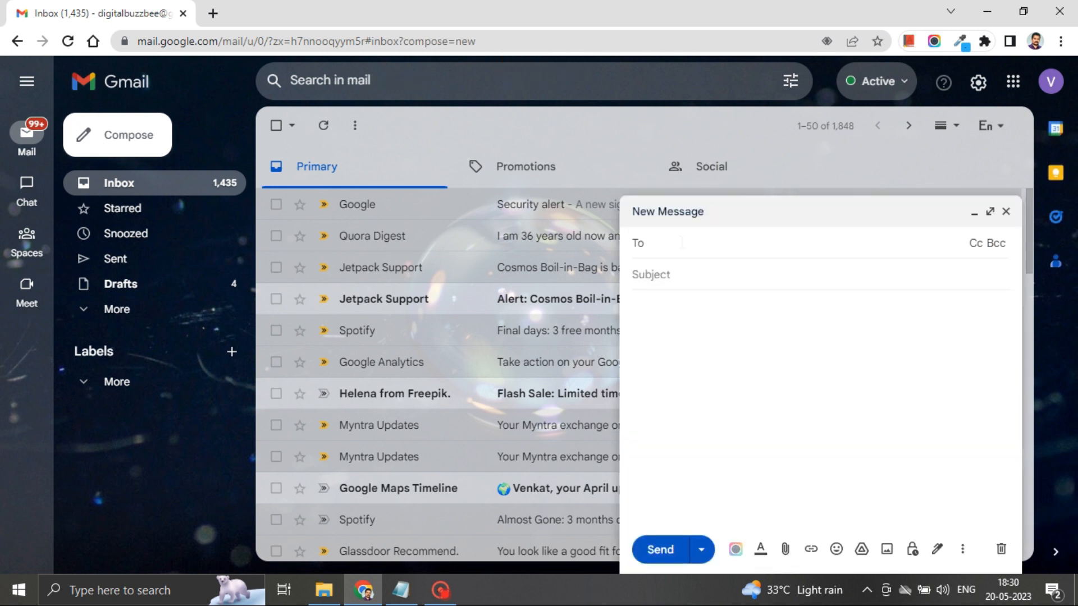
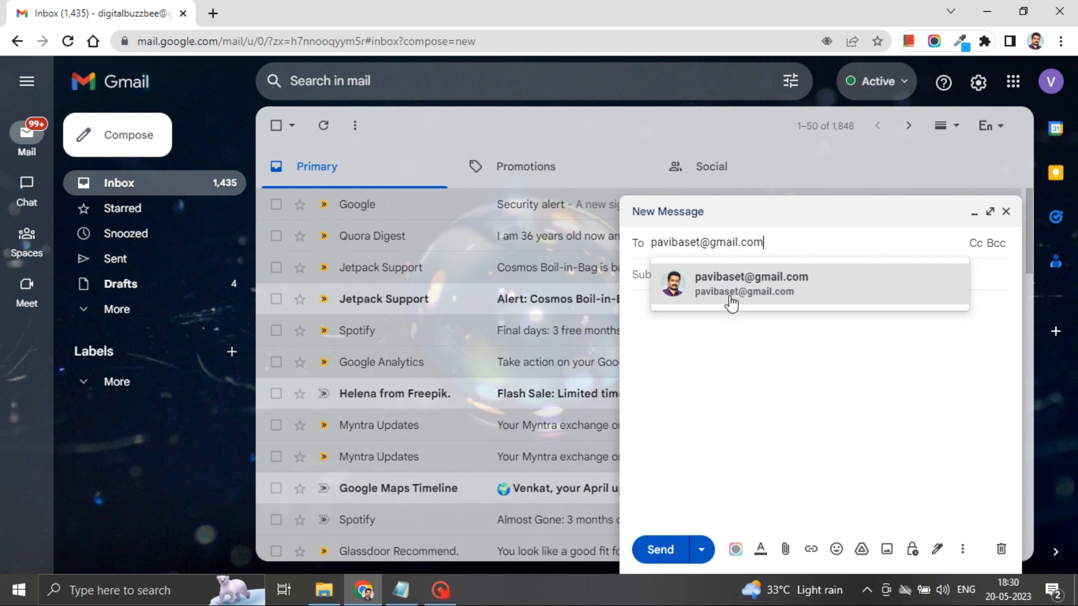
Step: Address the test email to the suggested saved contact and send it
click(730, 289)
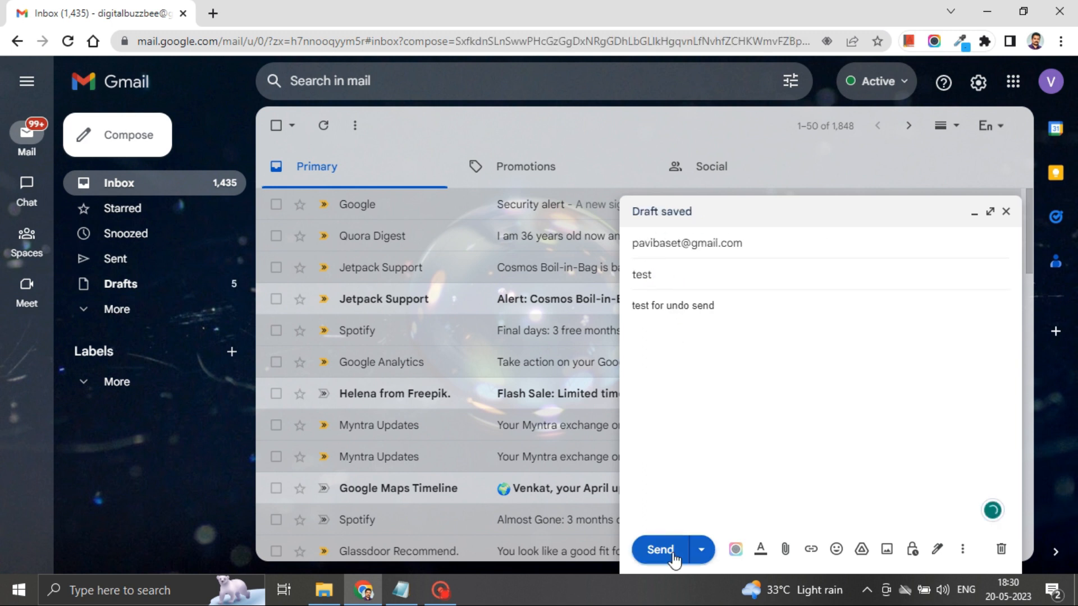
click(673, 550)
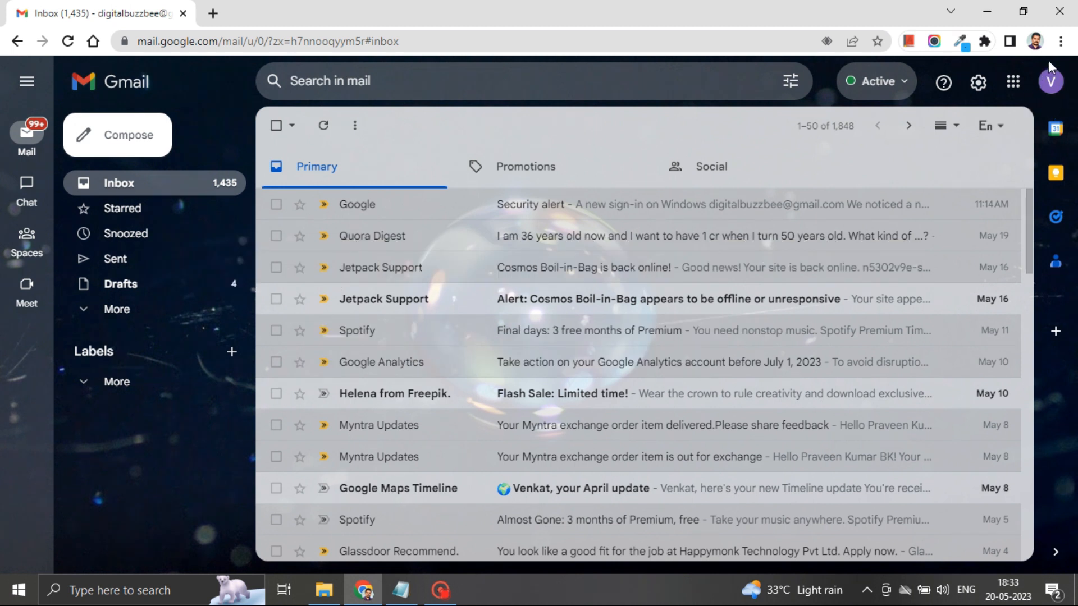
Step: Glance at the account panel, then open See all settings and scroll down
click(1051, 82)
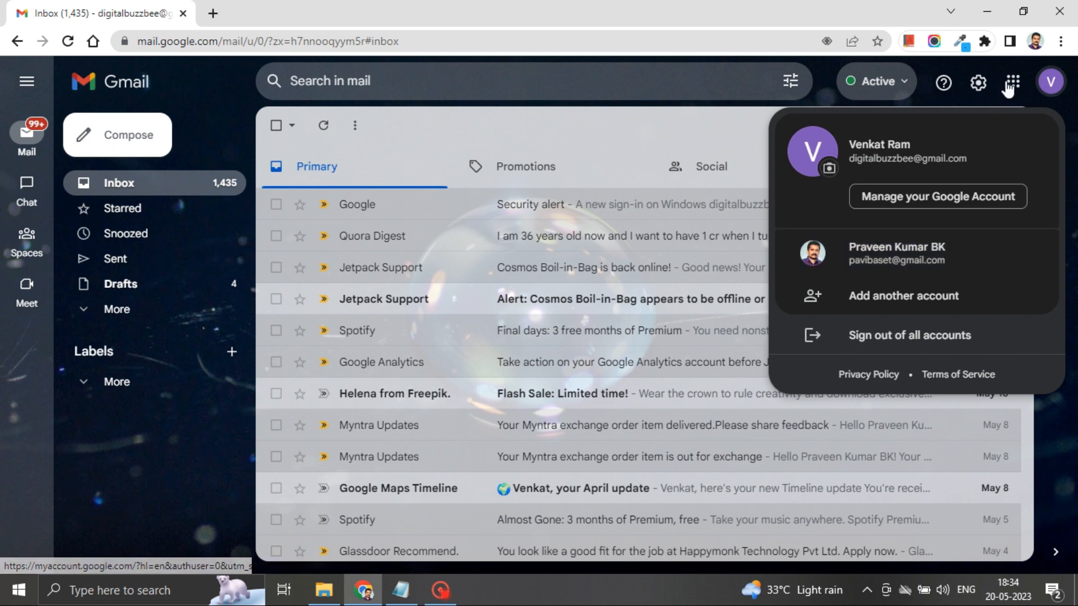
click(1051, 84)
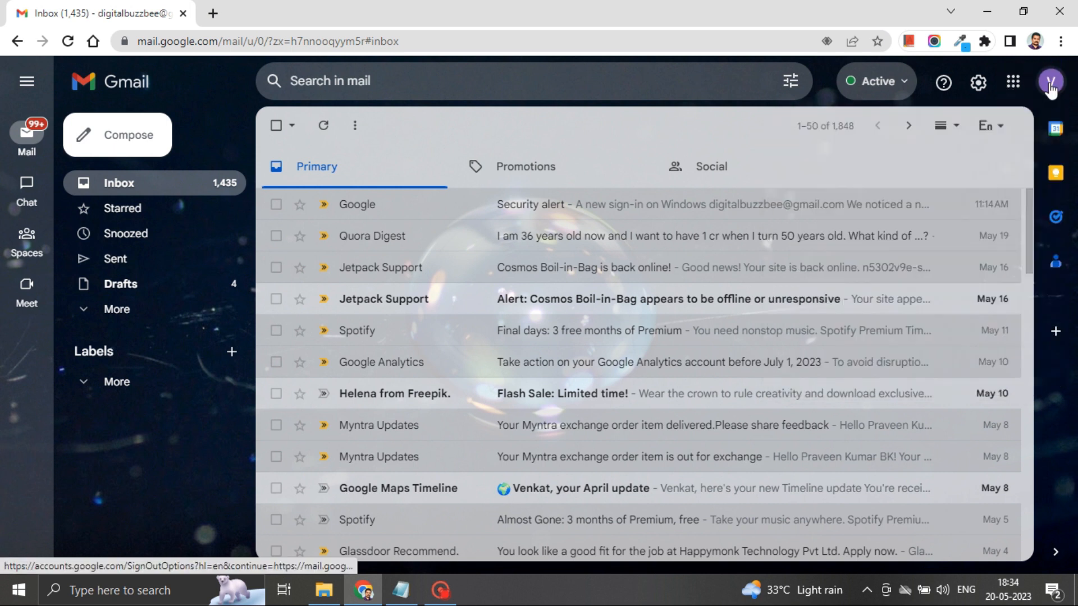
click(978, 84)
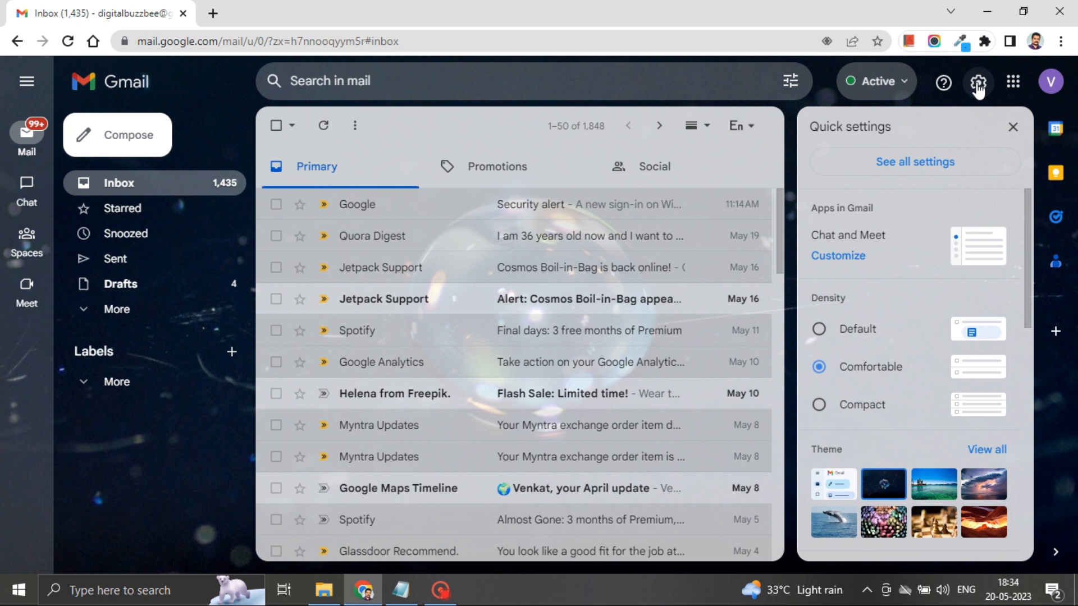
click(942, 167)
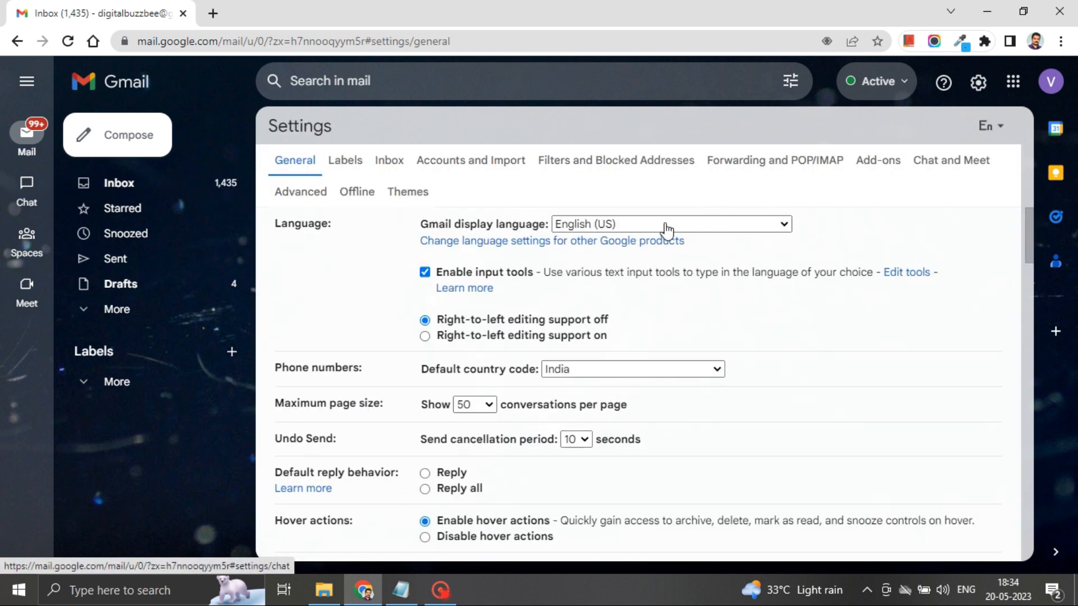
scroll(325, 255, down, 15)
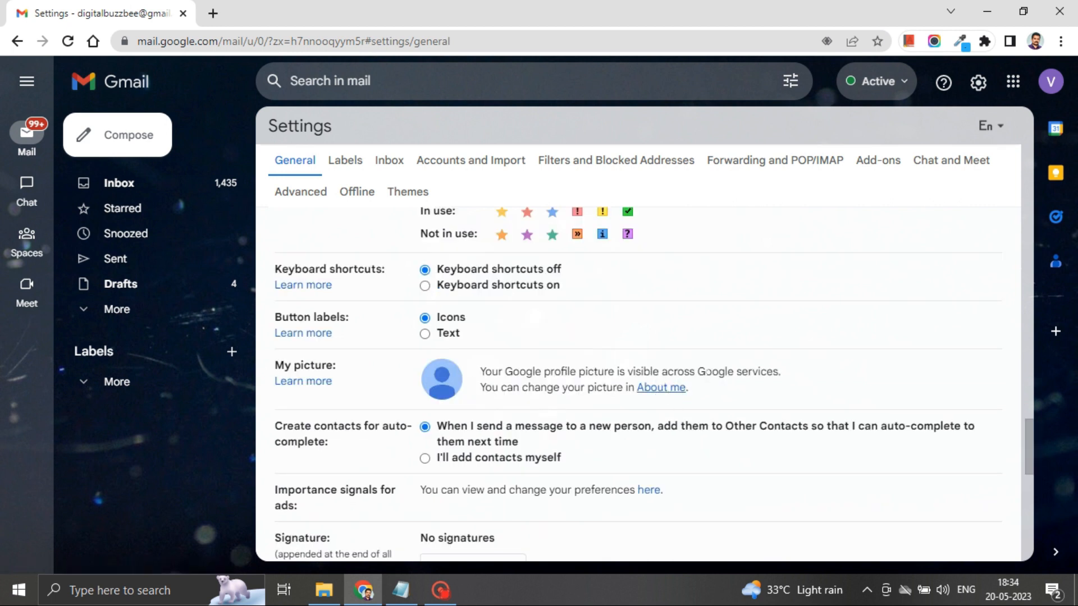
Step: Open the About me profile picture settings and browse the add-picture options
click(651, 390)
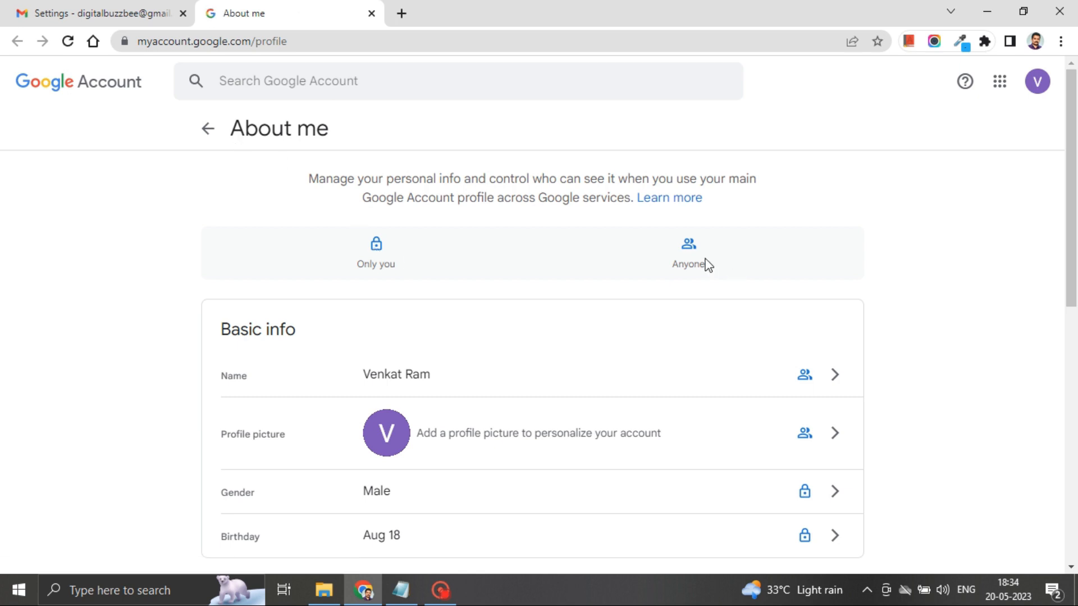
scroll(561, 385, down, 2)
click(386, 348)
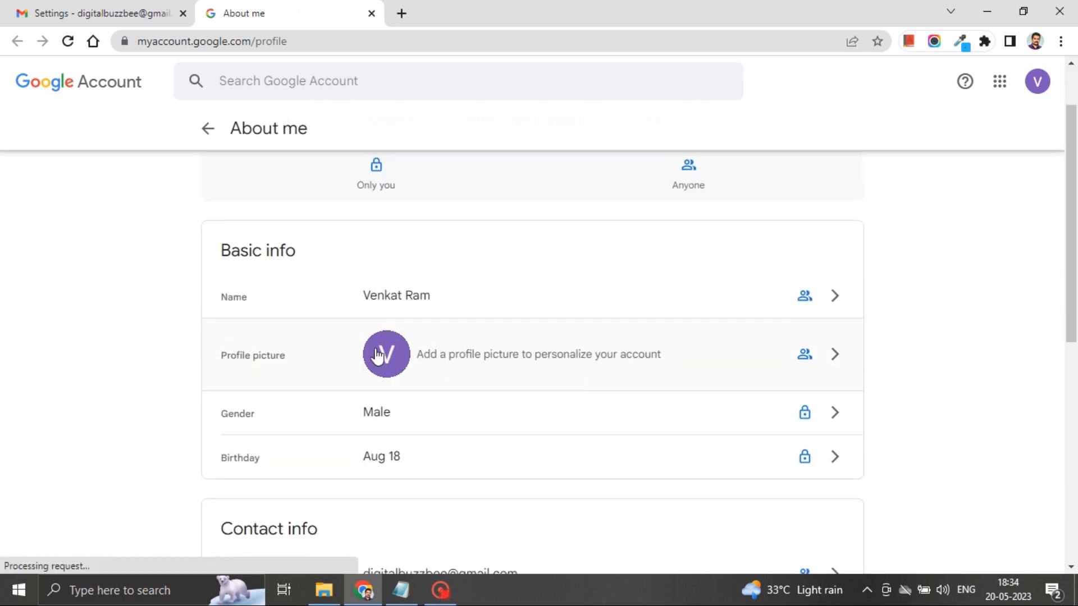
click(831, 360)
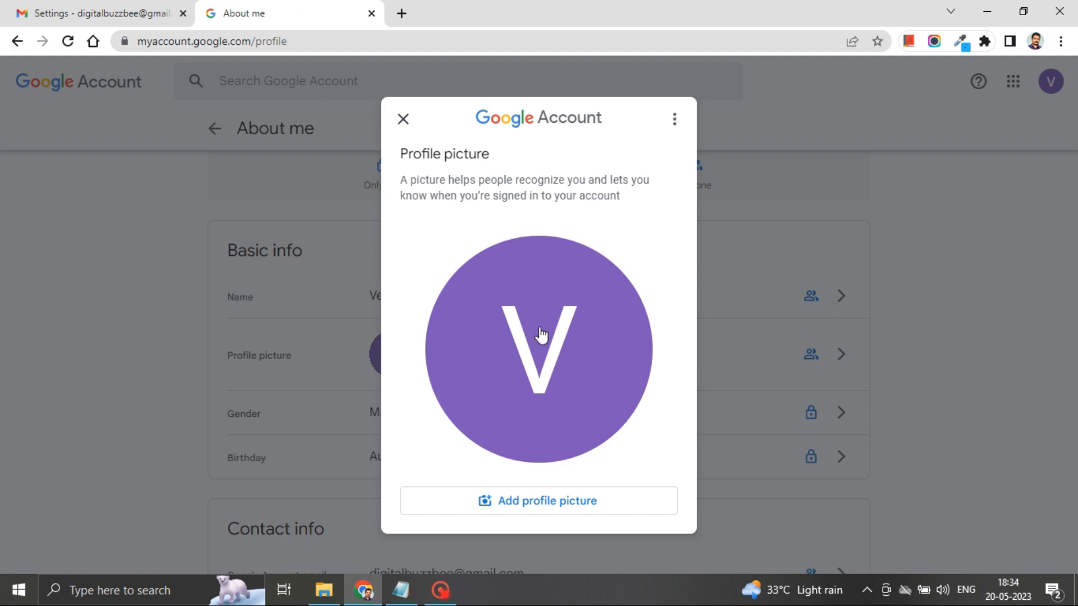
click(537, 503)
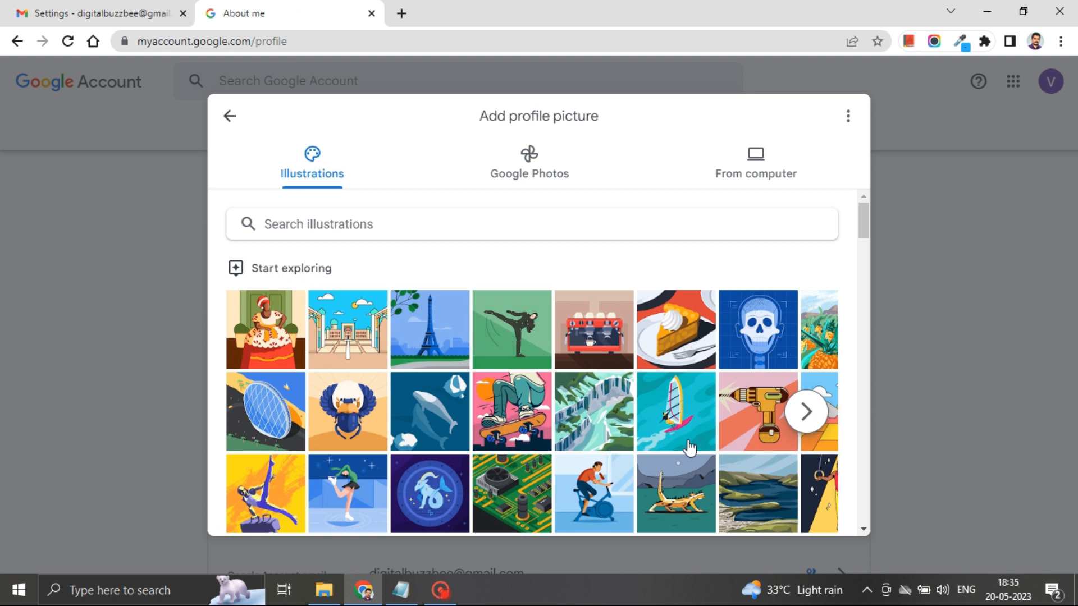
scroll(692, 446, down, 2)
scroll(420, 413, down, 1)
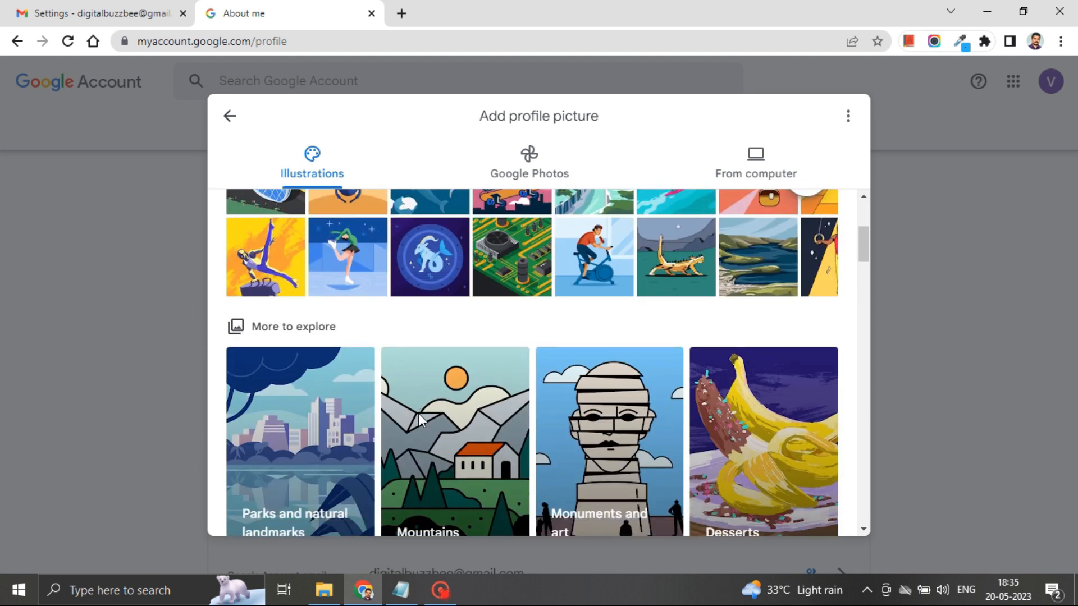
scroll(612, 428, down, 5)
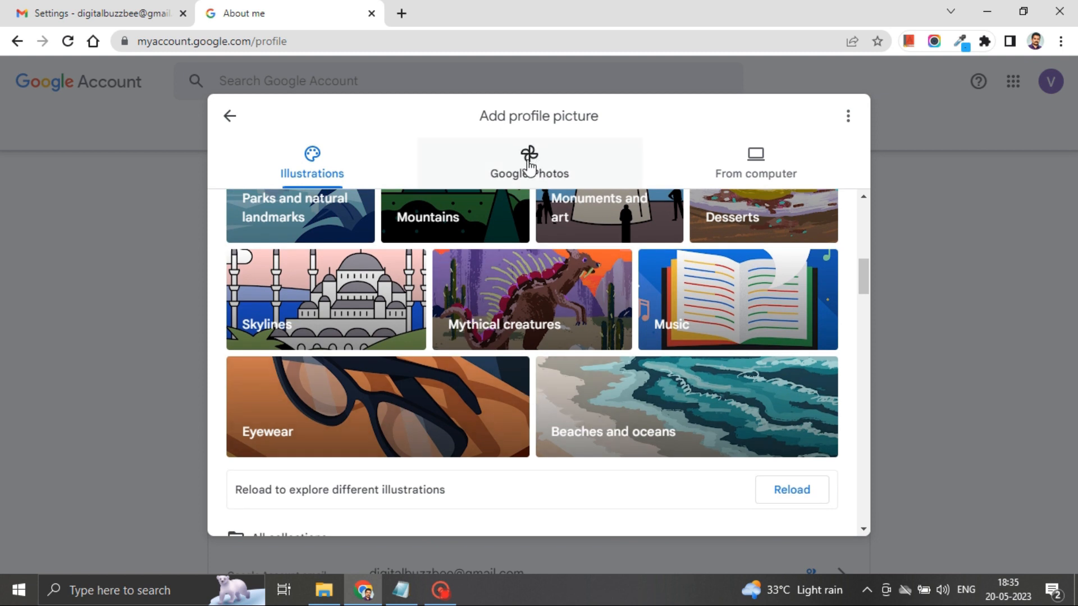
click(735, 164)
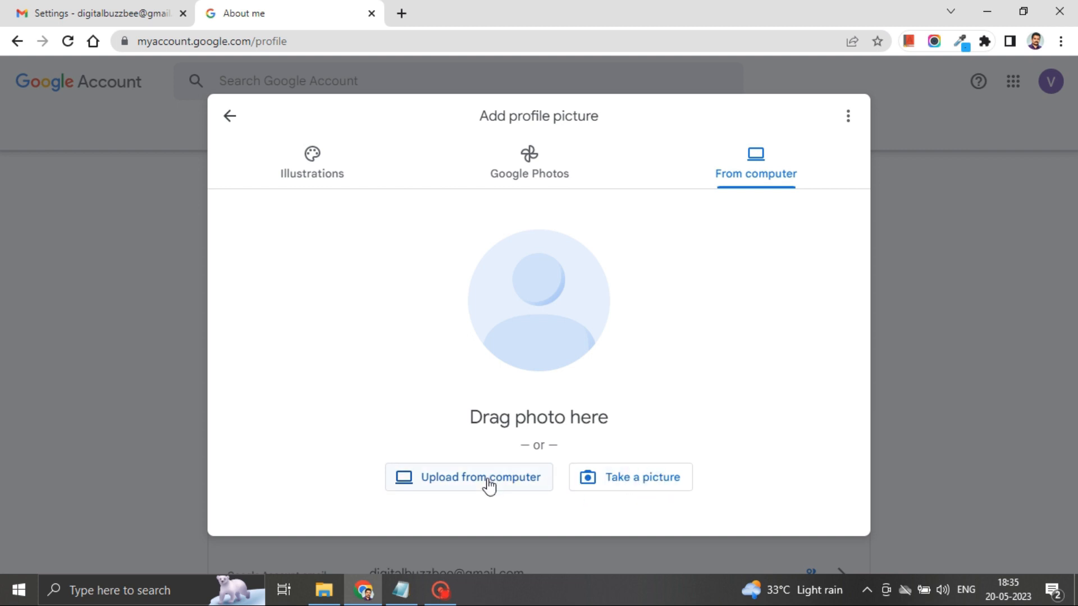
Step: Choose the Registan Square illustration, keep it visible to anyone, save, and reload Gmail
click(322, 188)
click(353, 324)
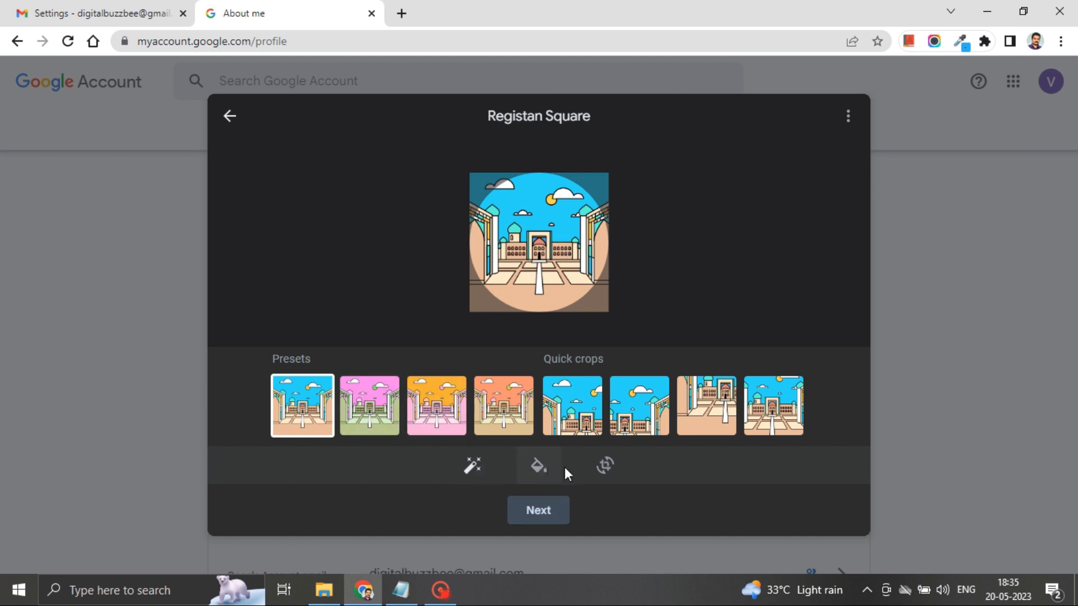
click(545, 515)
click(469, 414)
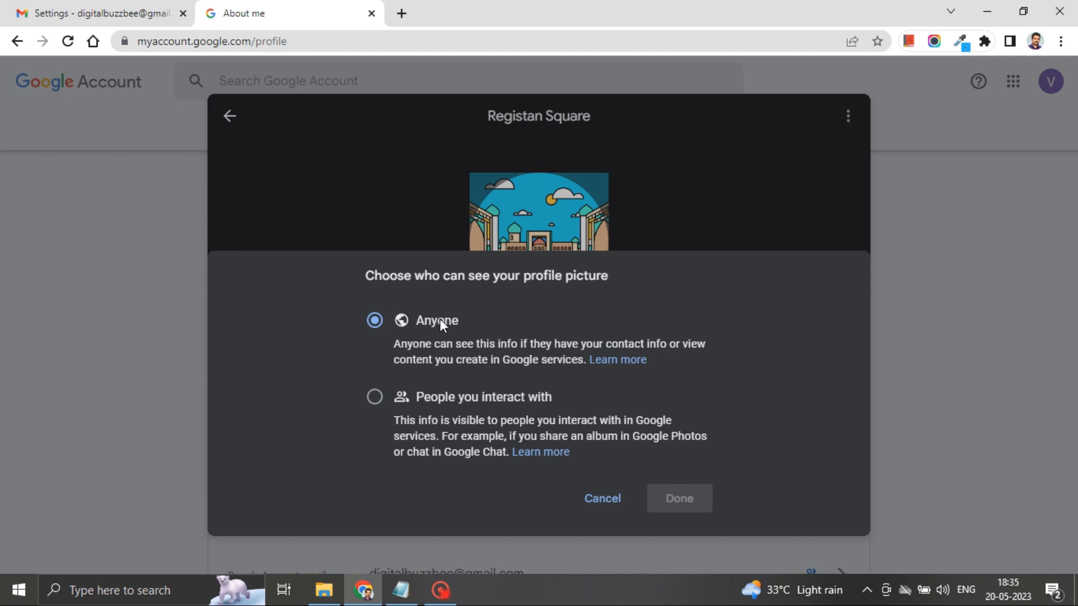
click(593, 493)
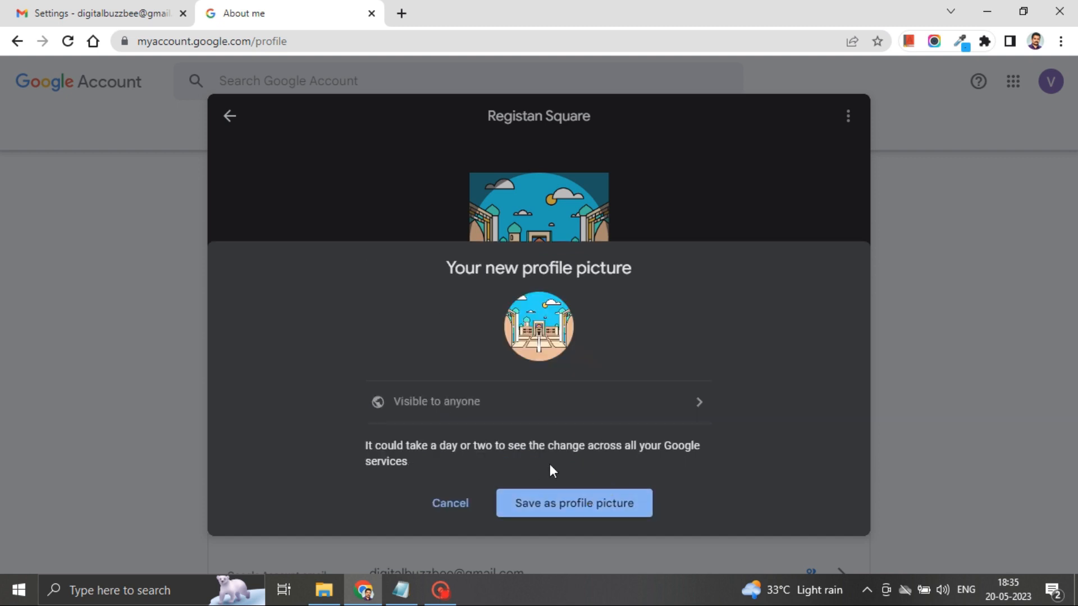
click(565, 512)
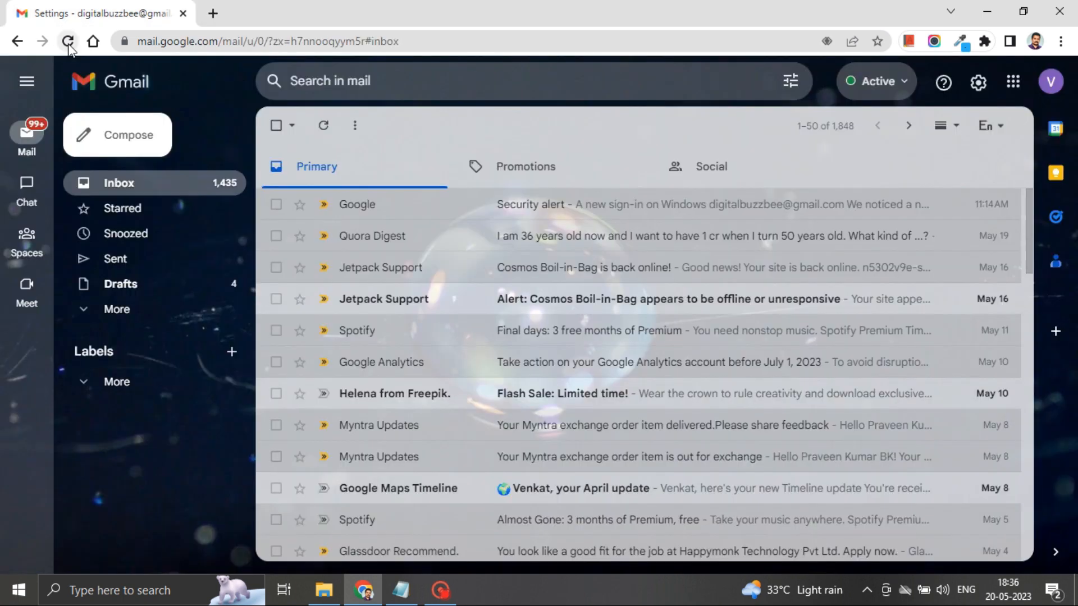
click(68, 43)
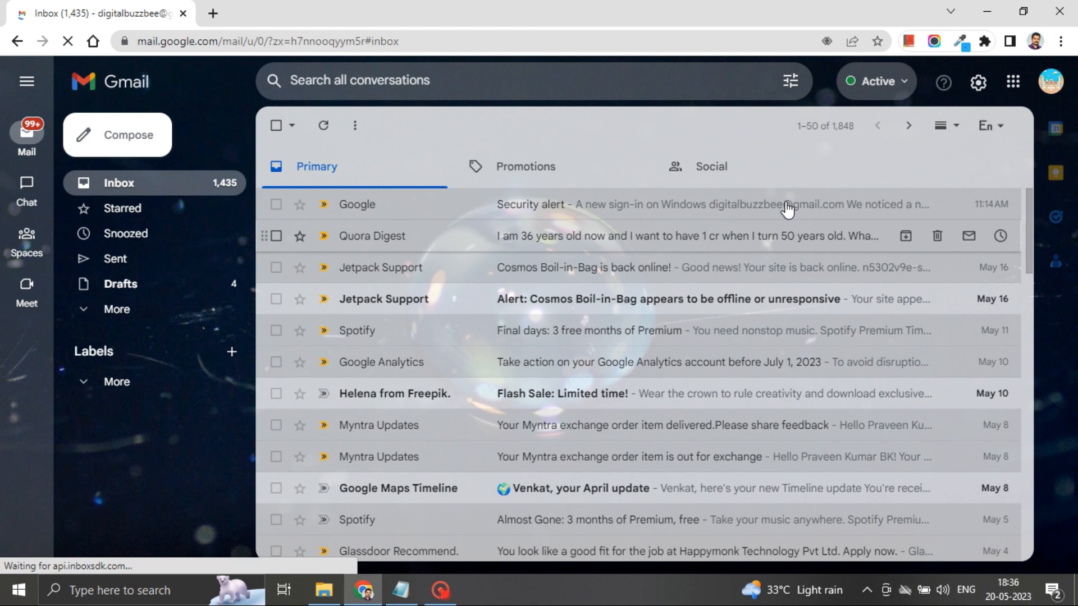
Step: Check the new avatar, close the open compose window, and start a blank message
click(1050, 83)
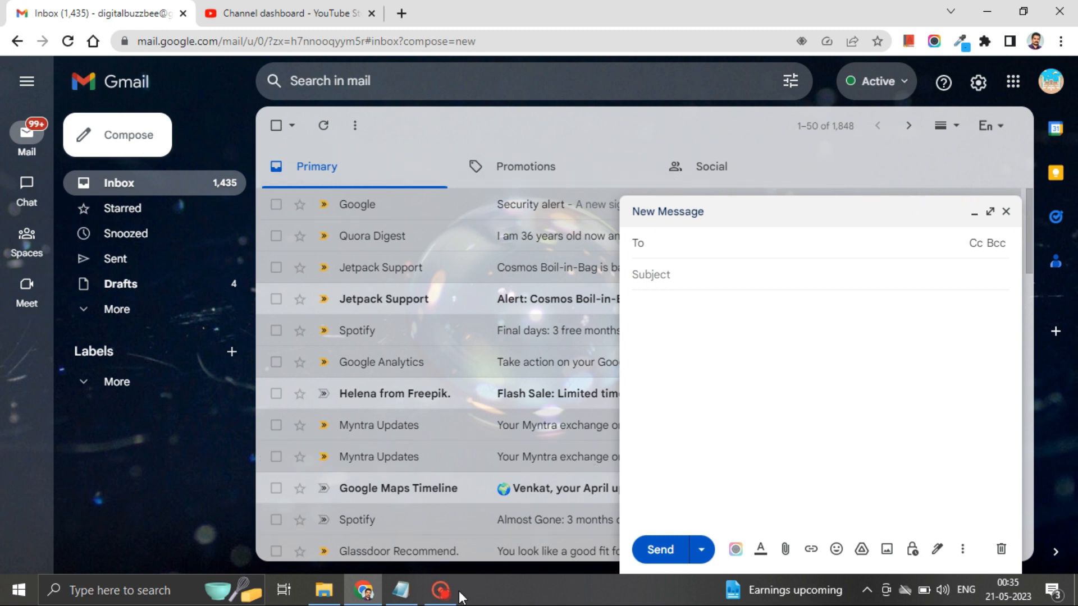
click(1006, 211)
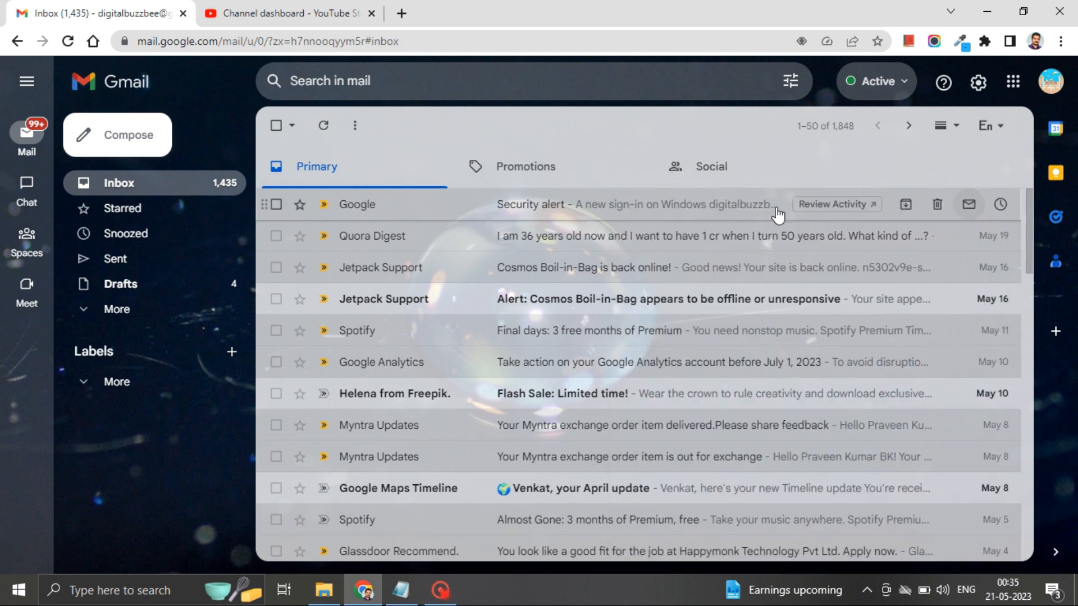
click(118, 140)
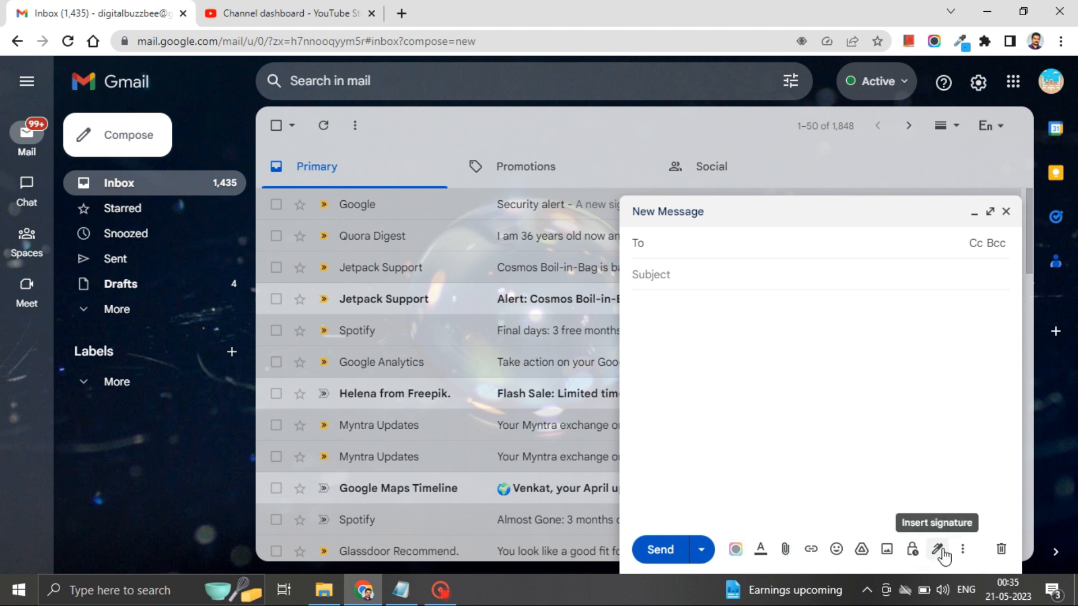
Step: Turn on confidential mode with a 1-week expiry and an SMS passcode
click(914, 556)
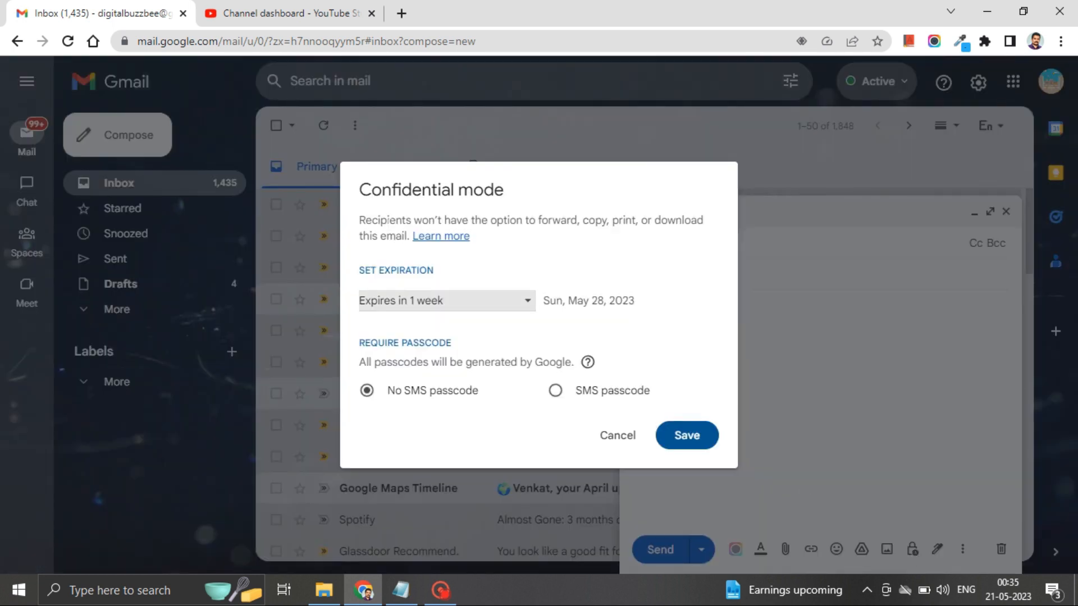
click(376, 308)
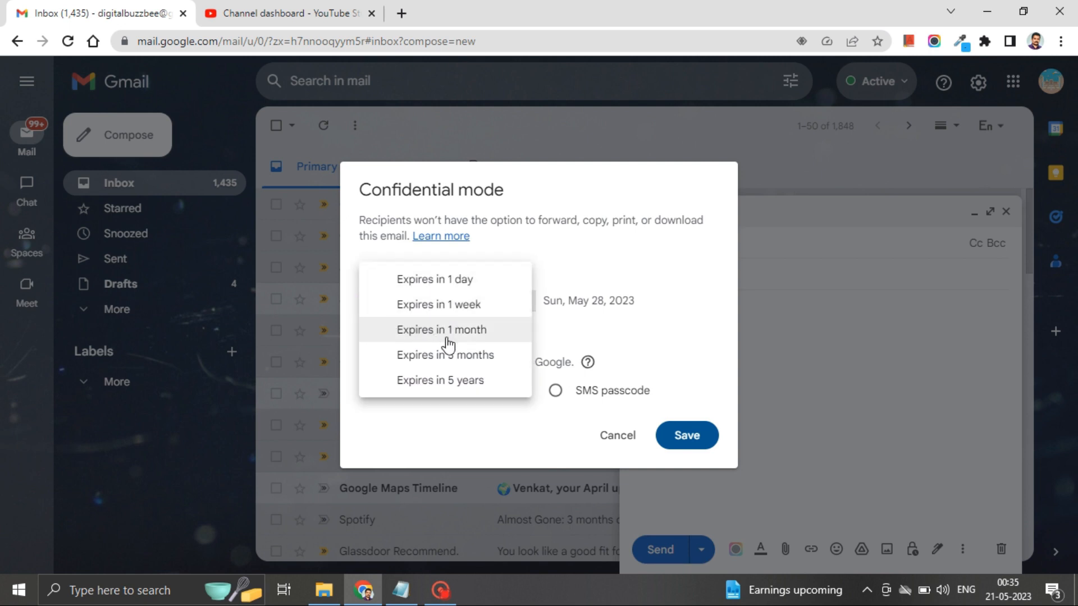
click(564, 337)
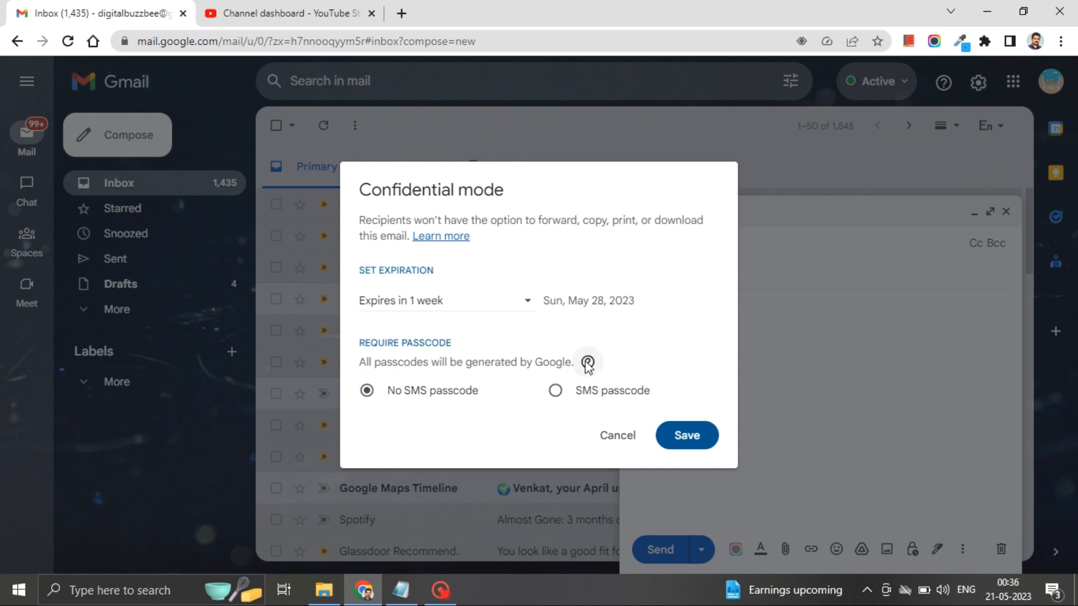
click(569, 405)
mouse_move(589, 363)
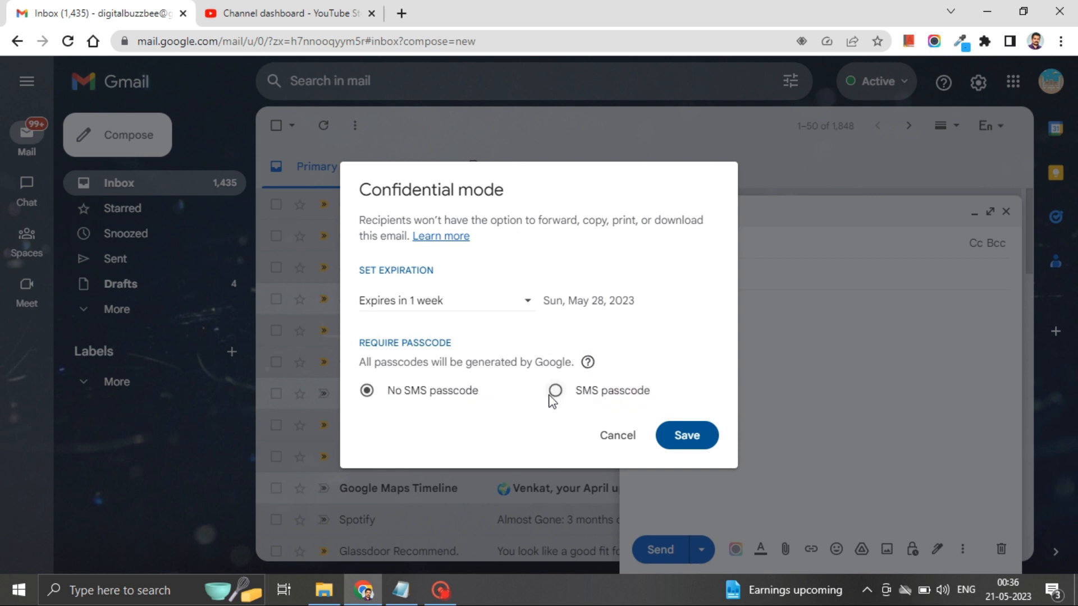
click(553, 393)
click(702, 449)
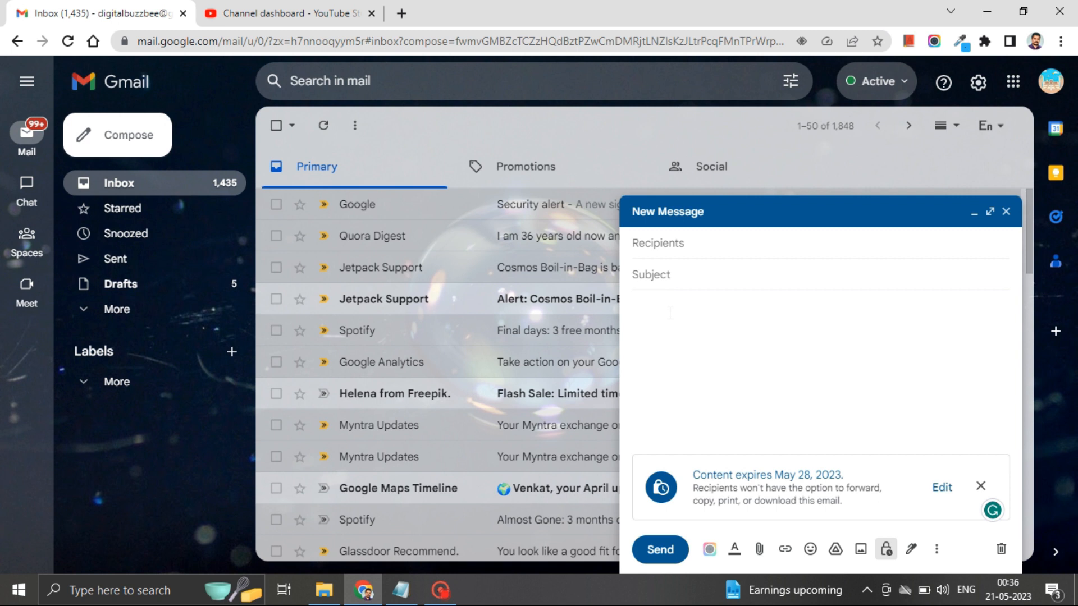
Step: Focus the recipient fields, then close the confidential draft
click(664, 273)
click(661, 245)
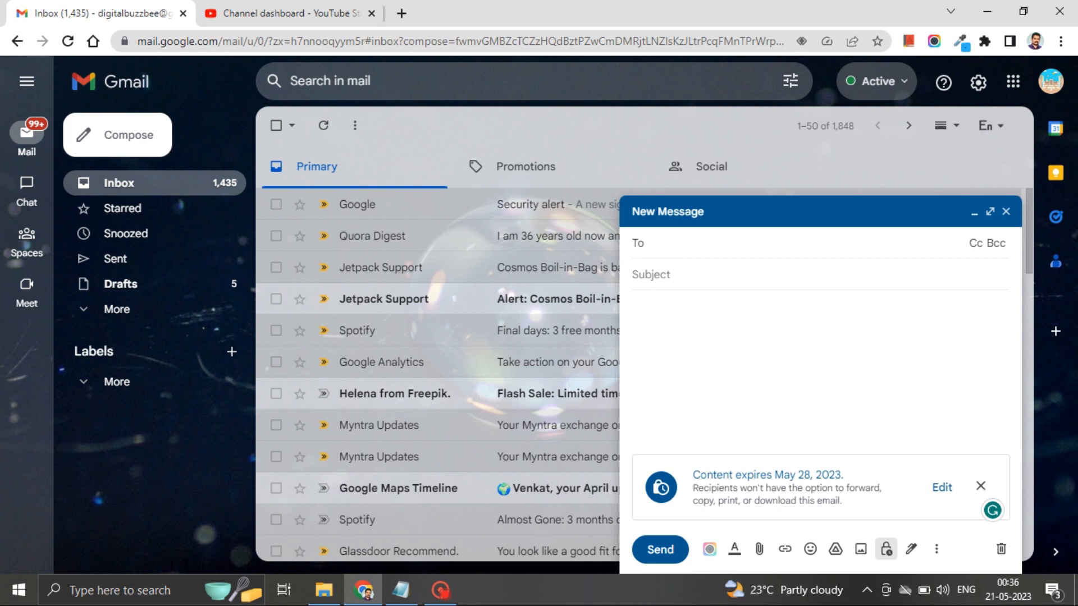
click(1006, 213)
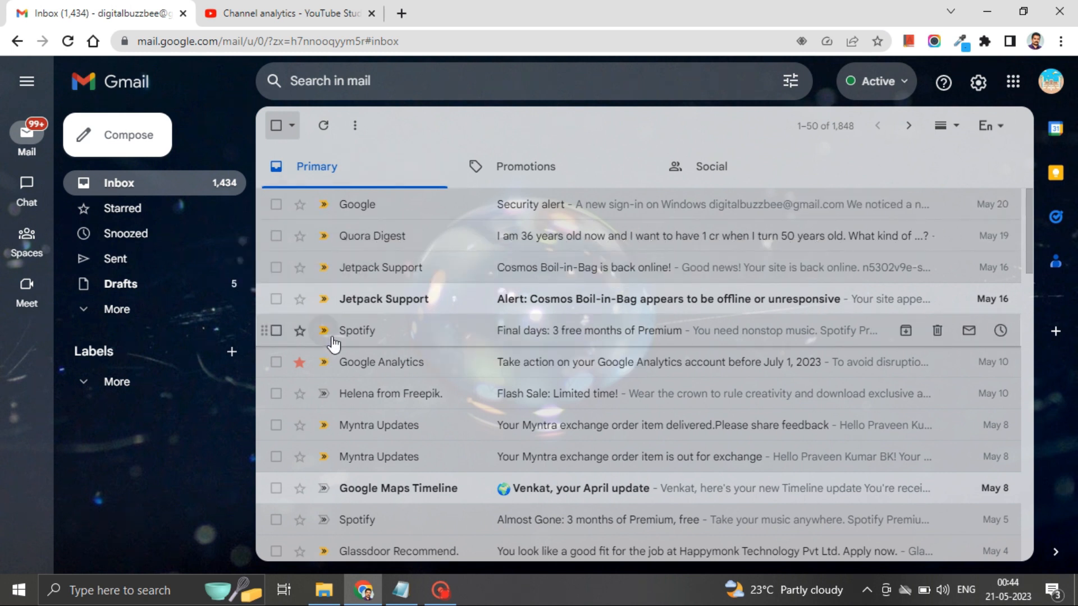
Step: Open the Quora Digest email and block its sender from the More menu
click(362, 236)
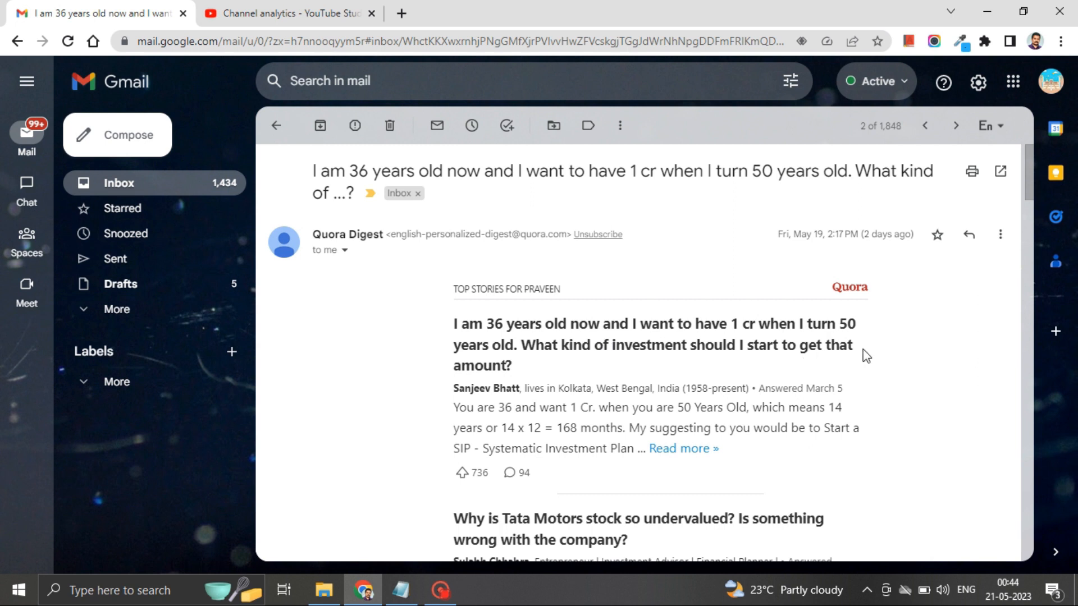
click(1000, 238)
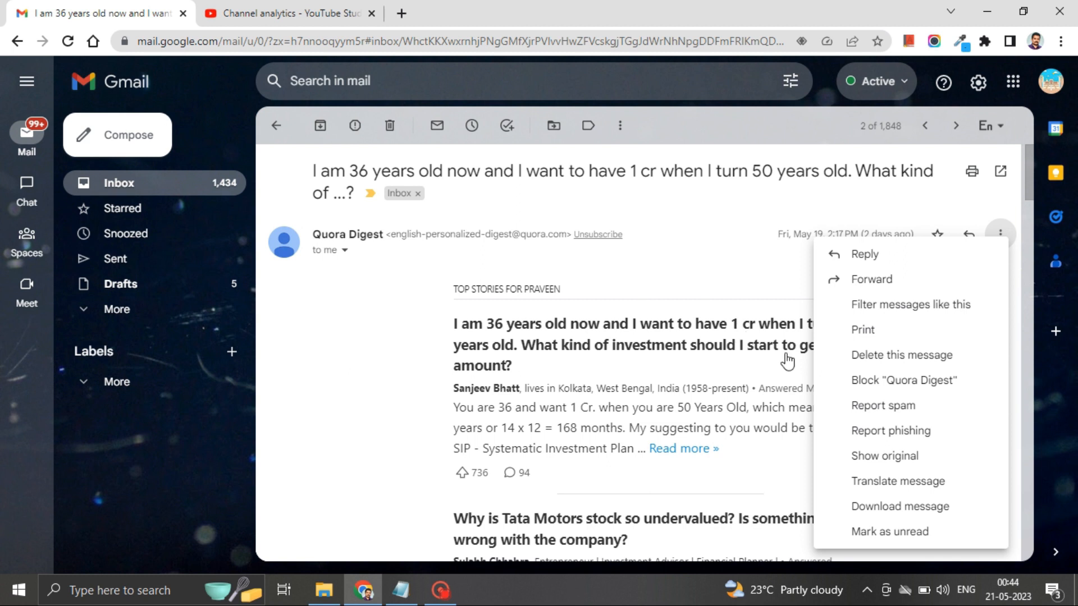
click(876, 387)
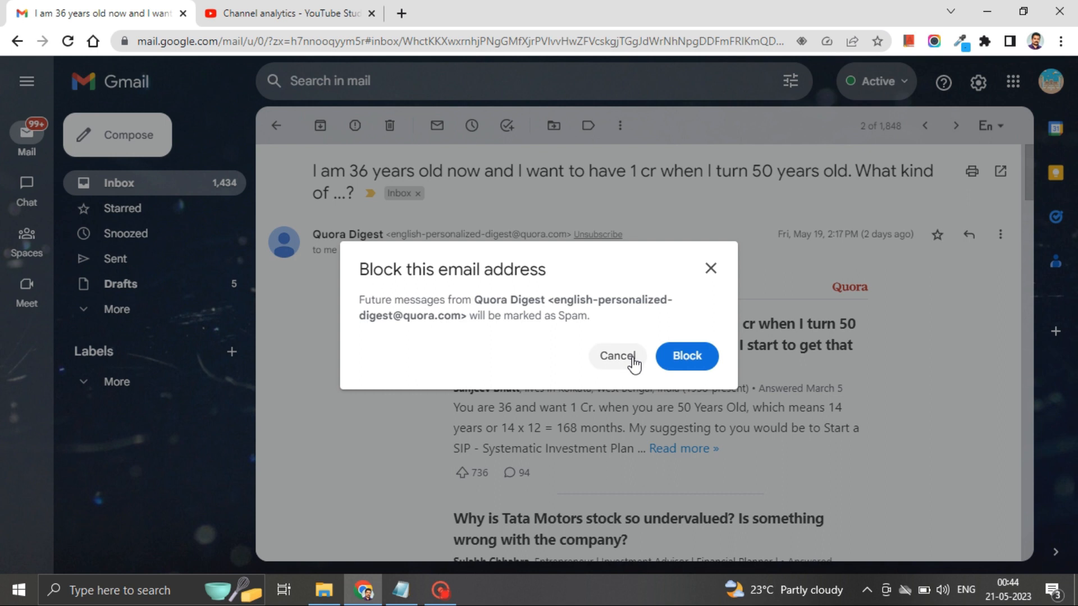
click(676, 359)
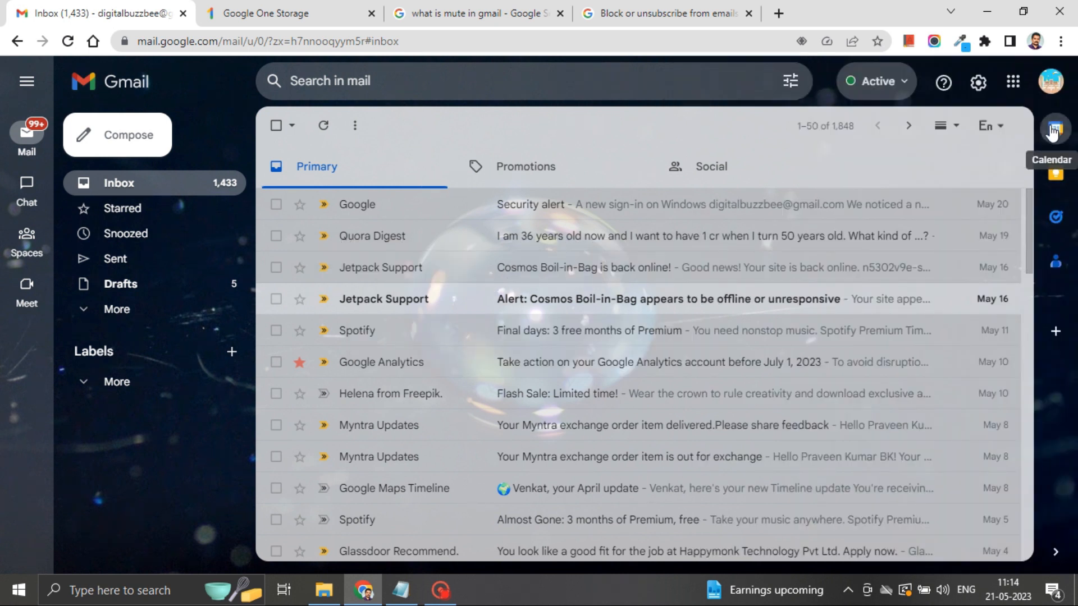
Step: Preview and close the Calendar, Keep, Tasks and Contacts panels, then open Get Add-ons
click(1054, 132)
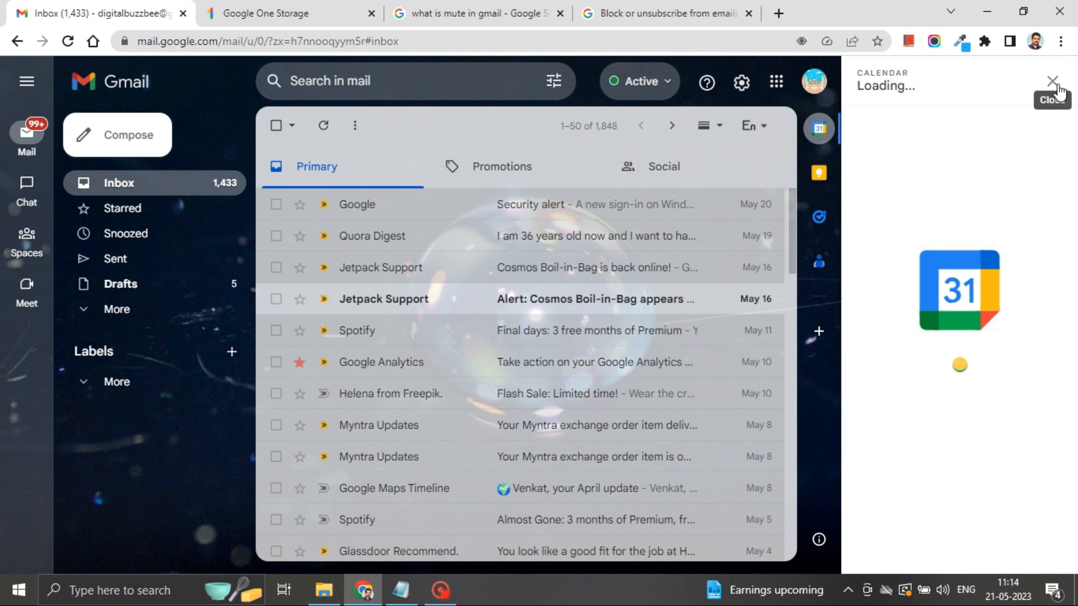
click(1053, 82)
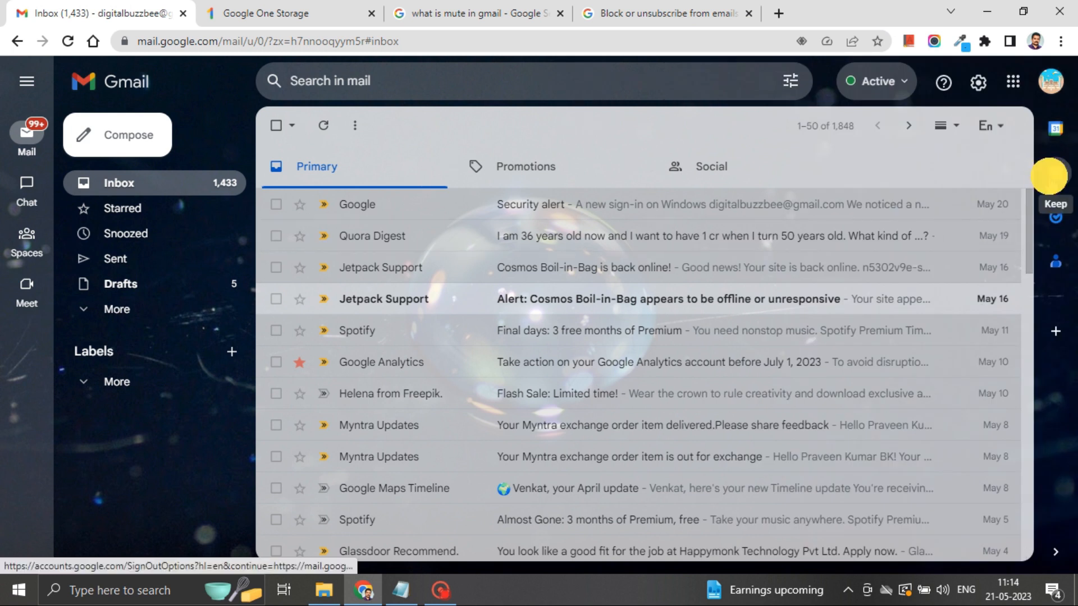
click(1049, 176)
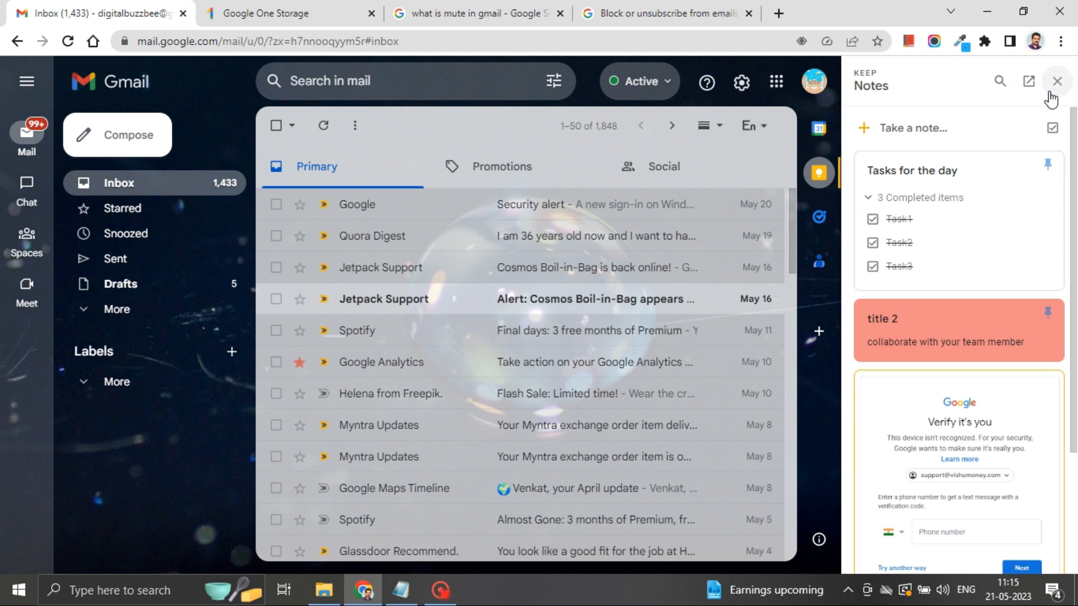
click(1053, 81)
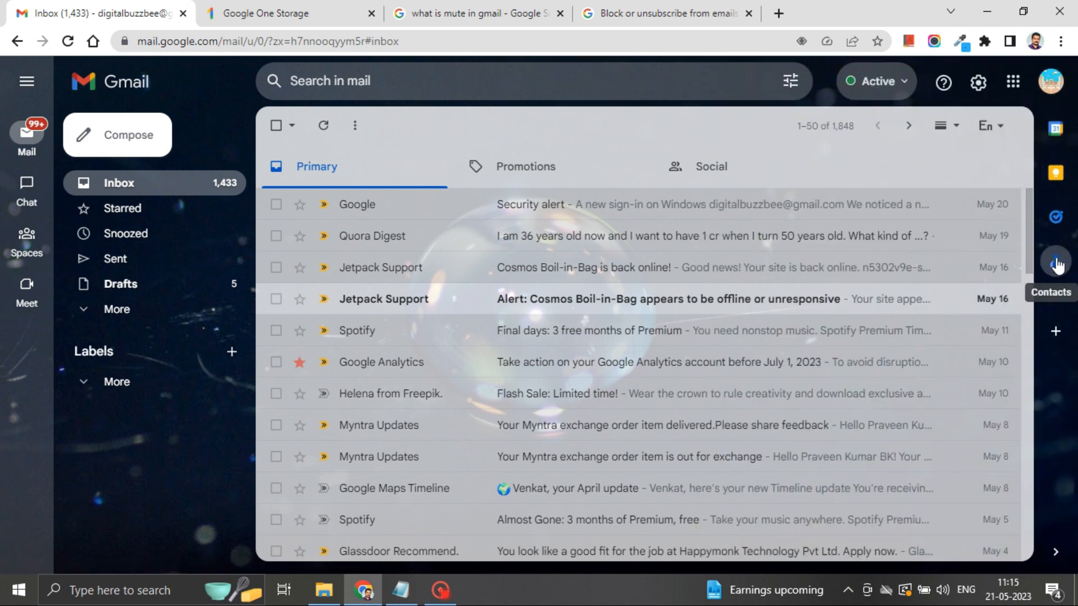
click(1056, 213)
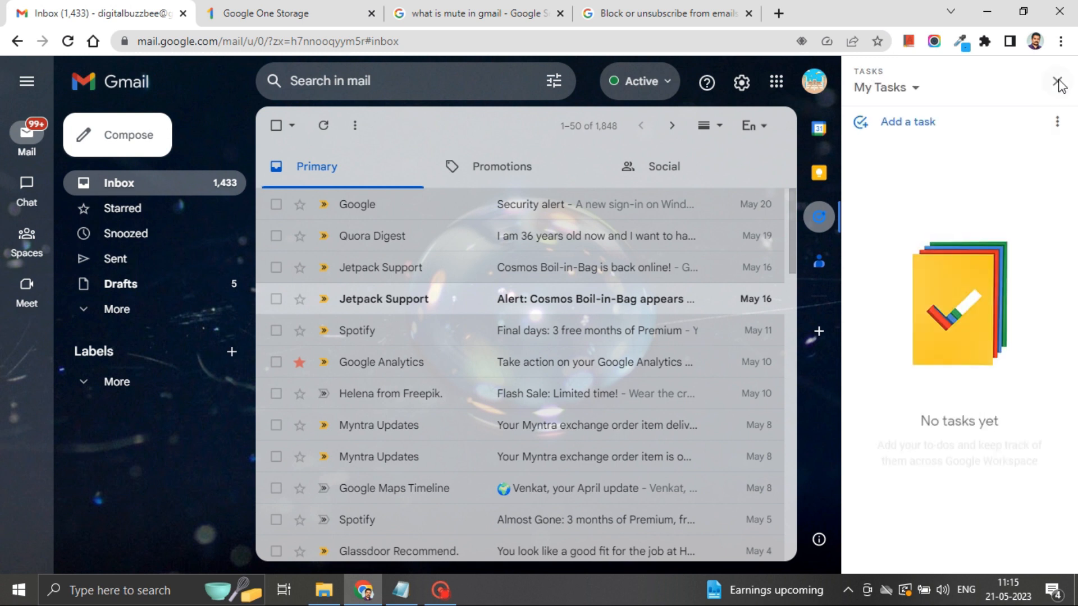
click(1054, 82)
click(1056, 261)
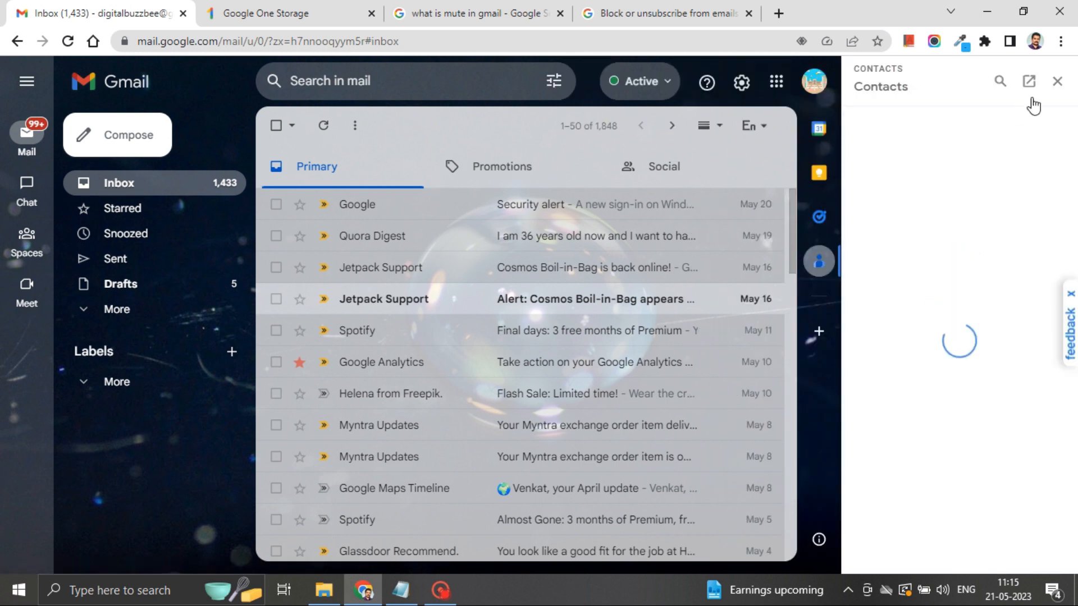
click(1053, 81)
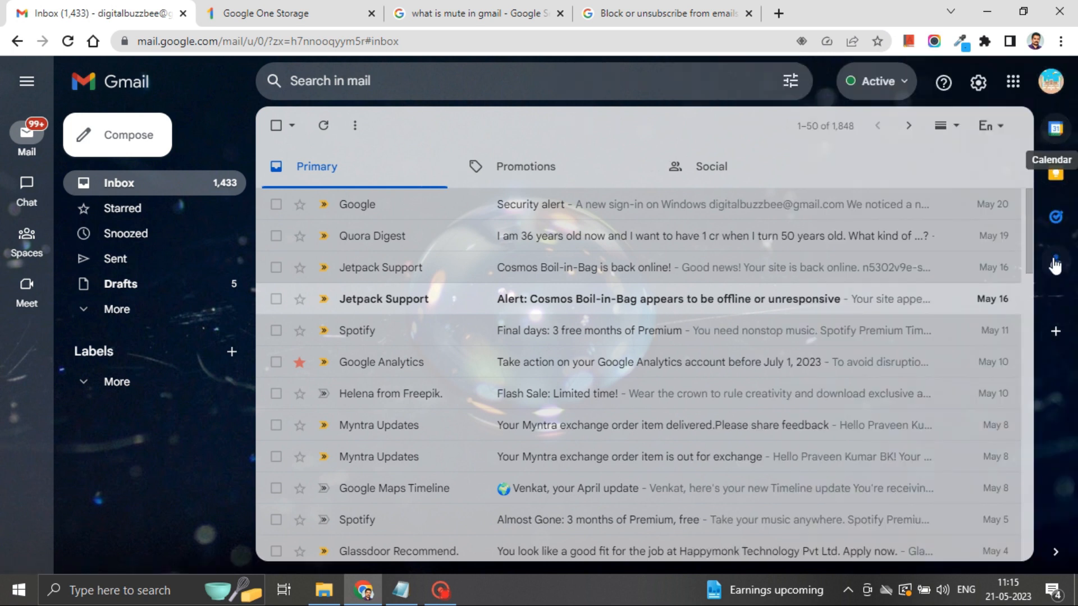
click(1056, 331)
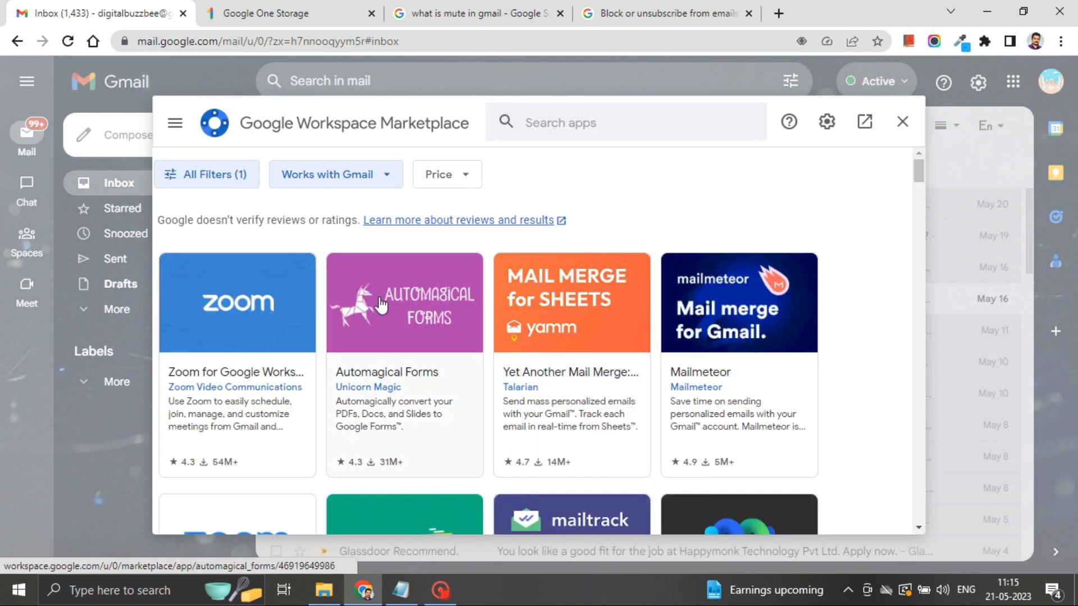
Step: Look over the Zoom for Gmail and Dropbox for Gmail add-on detail pages in the Marketplace
scroll(262, 311, down, 3)
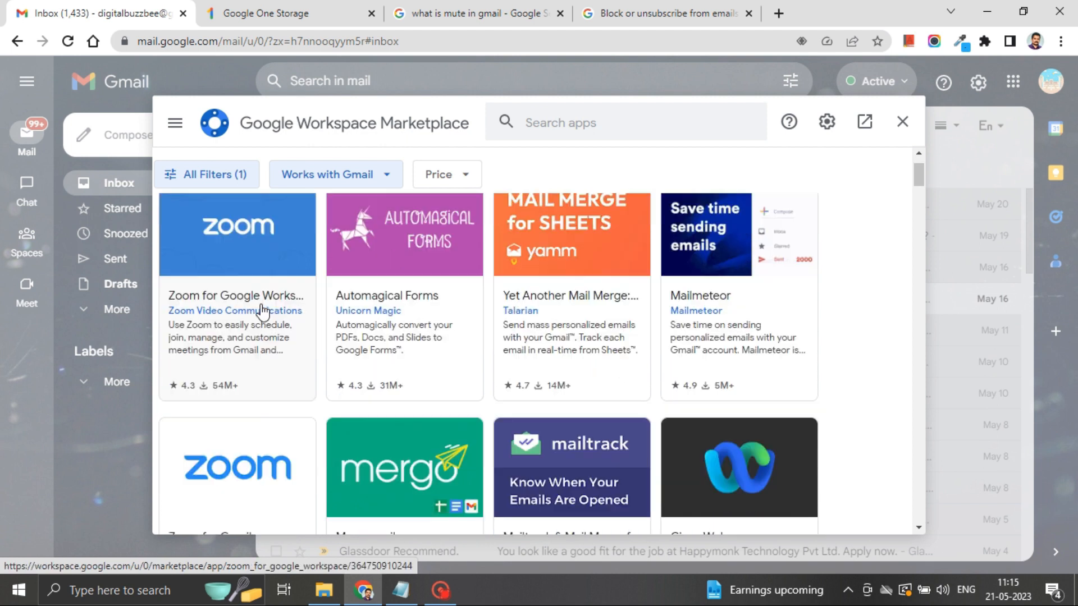
click(254, 417)
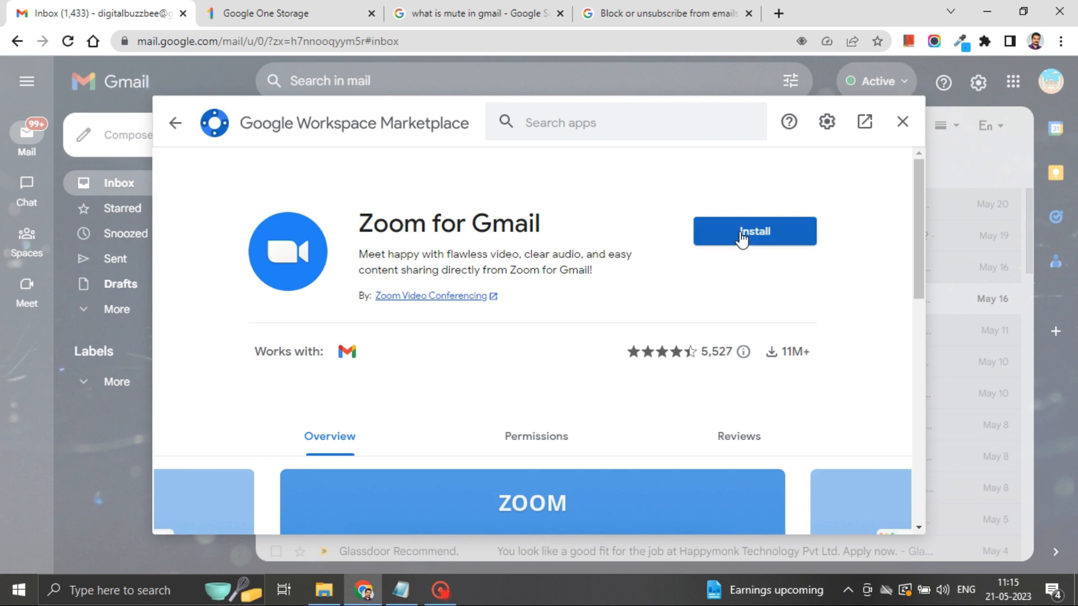
click(183, 125)
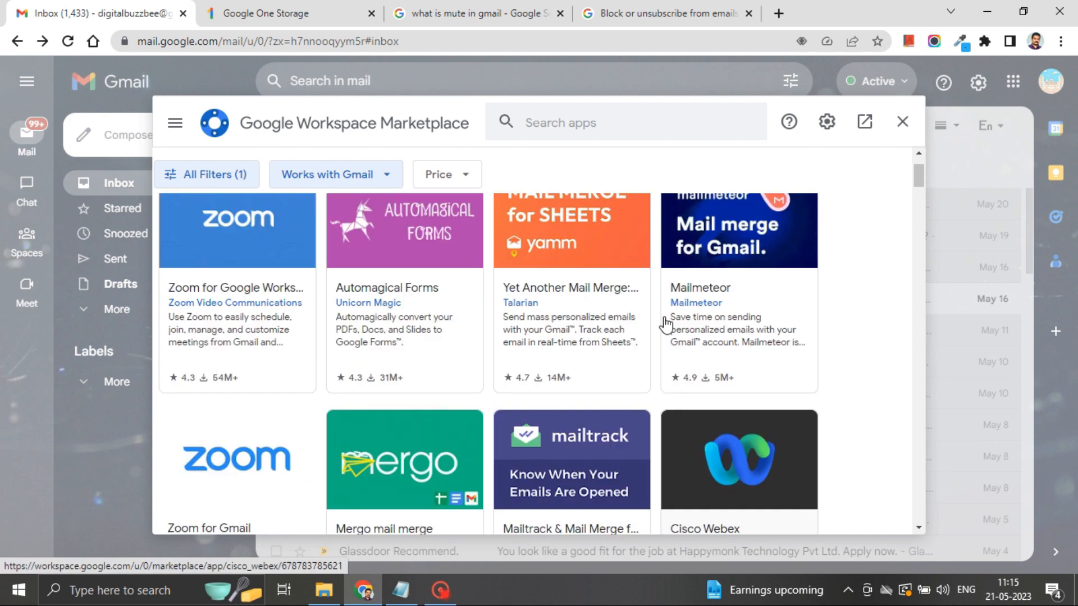
scroll(666, 324, down, 8)
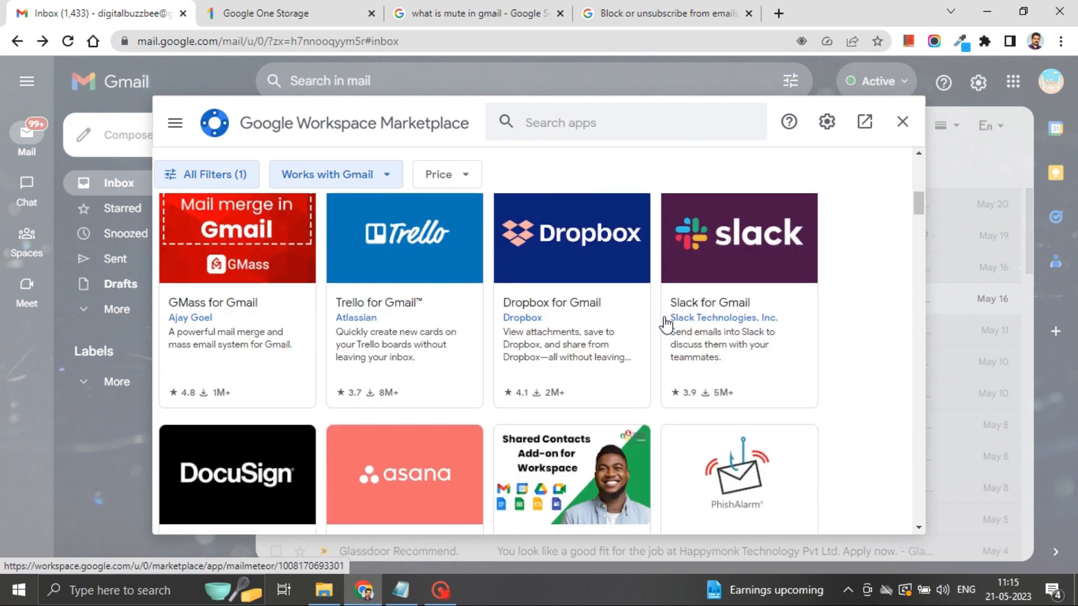
click(604, 254)
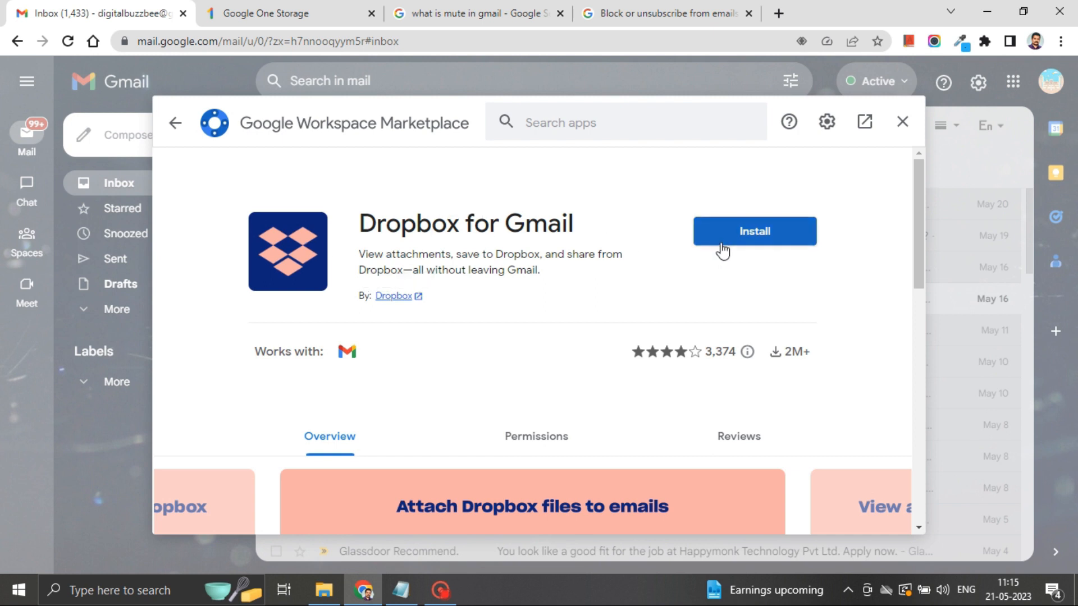
click(175, 127)
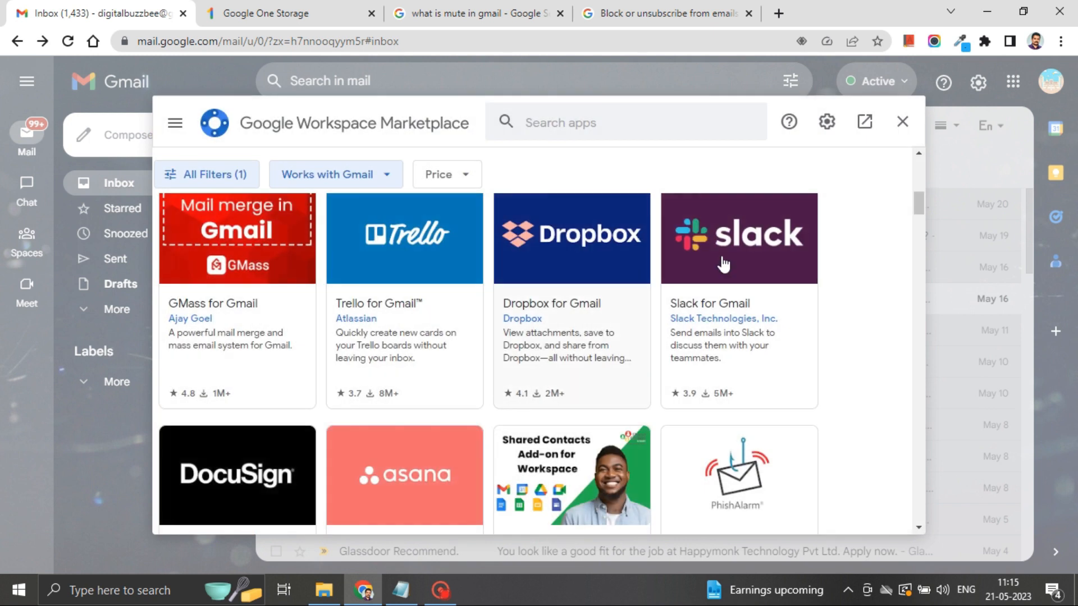
Step: Check the Slack and Evernote add-on details, then scroll further down the add-on grid
click(722, 257)
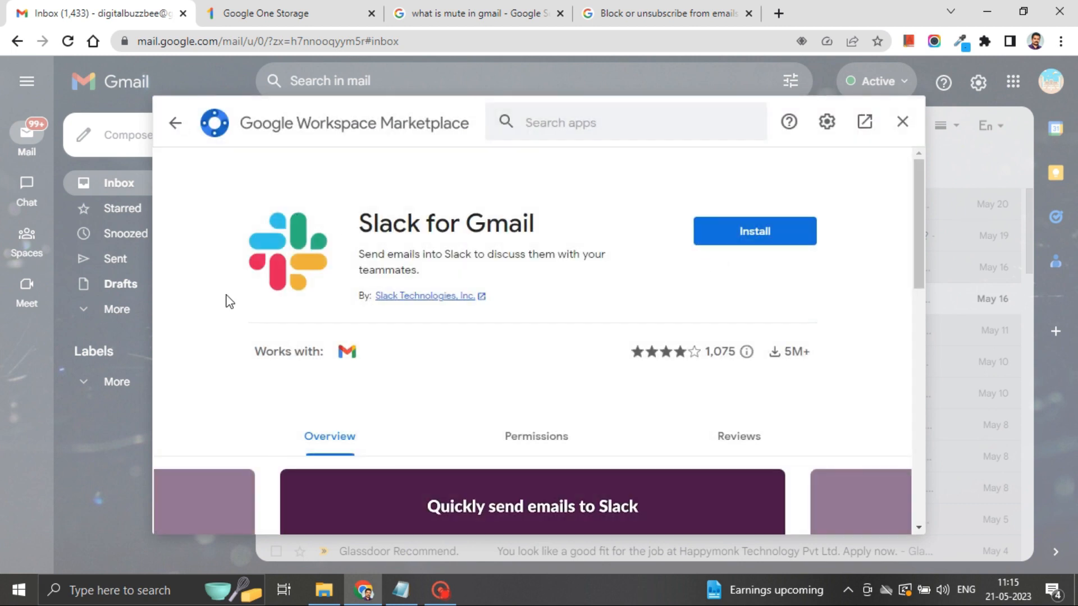
scroll(228, 305, down, 4)
scroll(297, 329, down, 4)
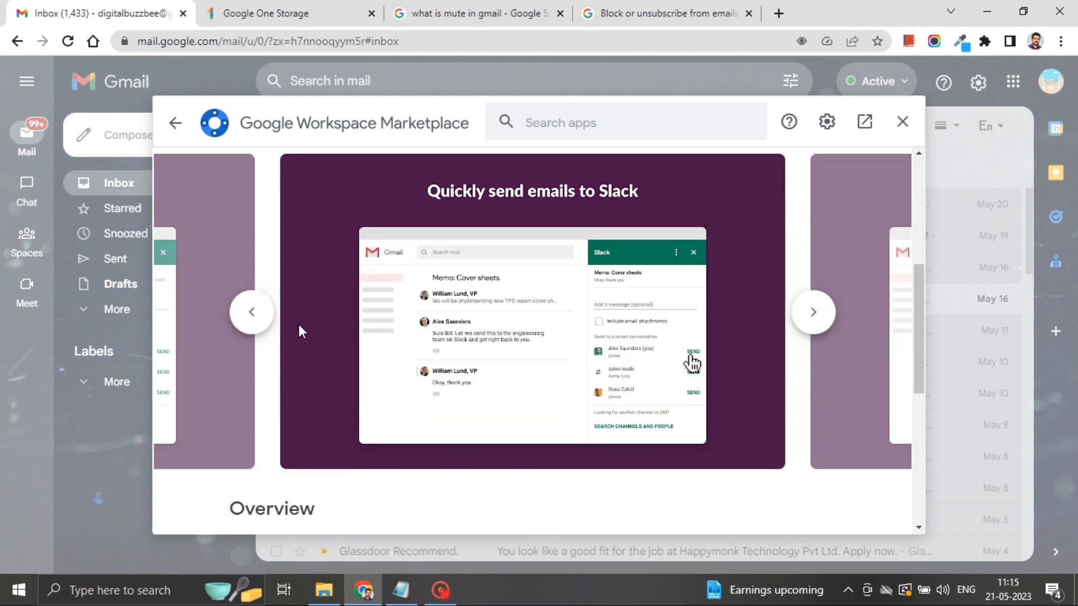
click(175, 123)
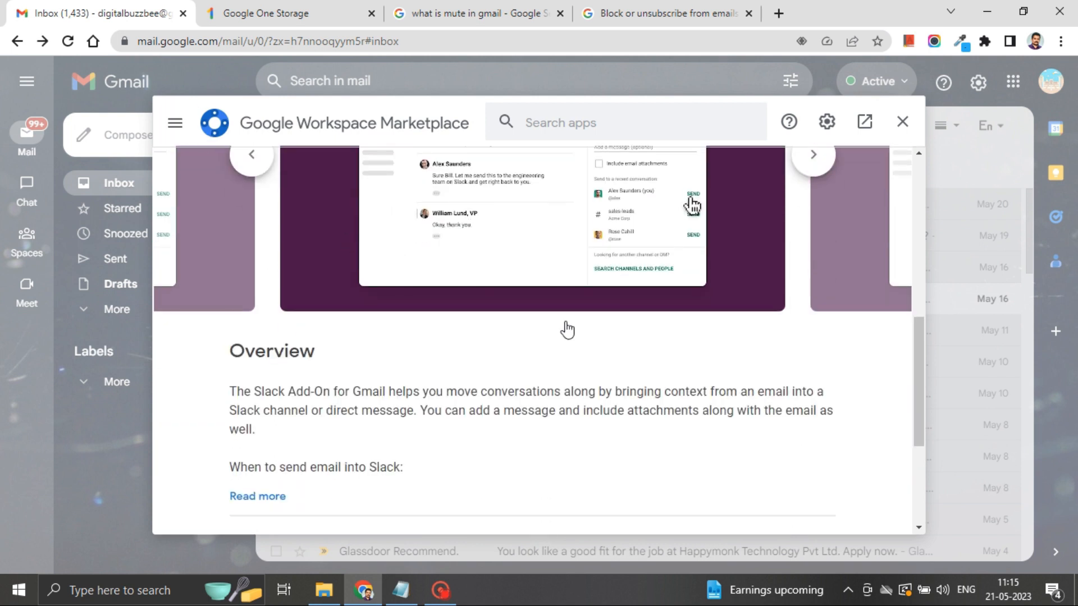
scroll(429, 397, down, 5)
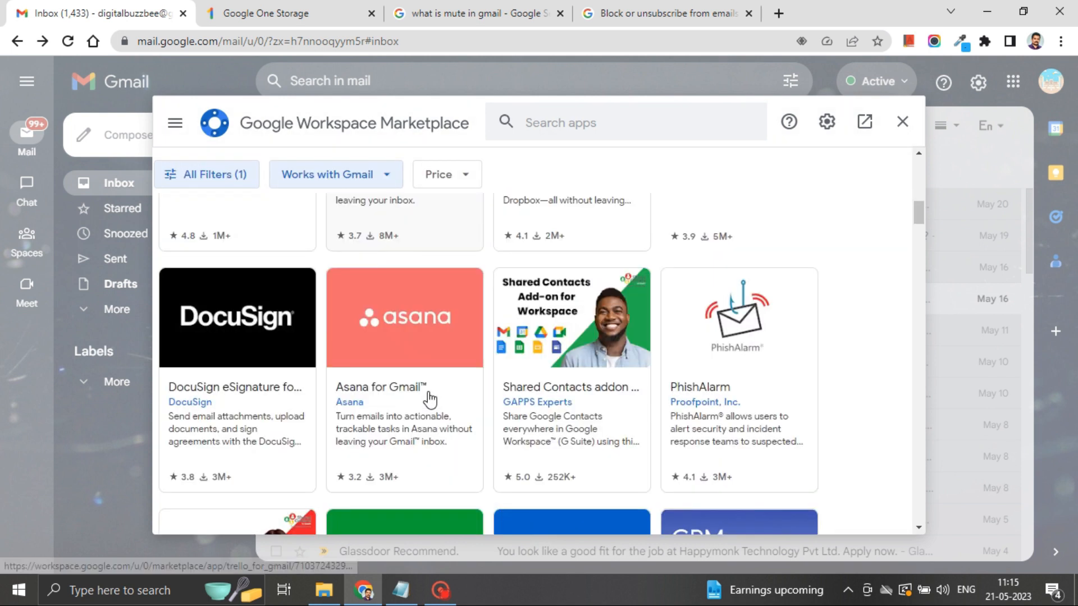
click(430, 399)
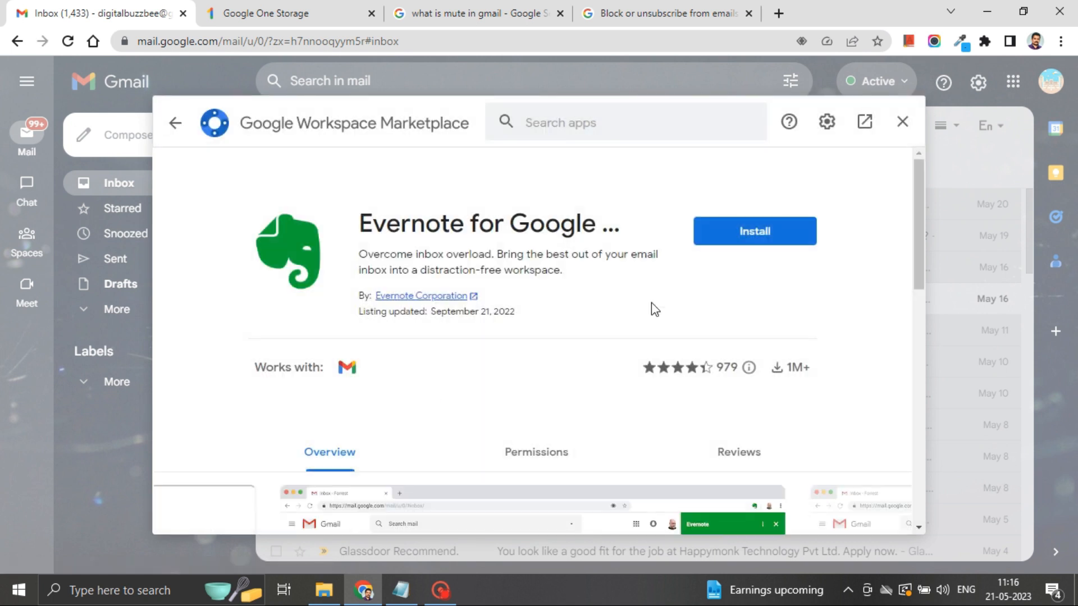
click(175, 126)
scroll(601, 342, down, 7)
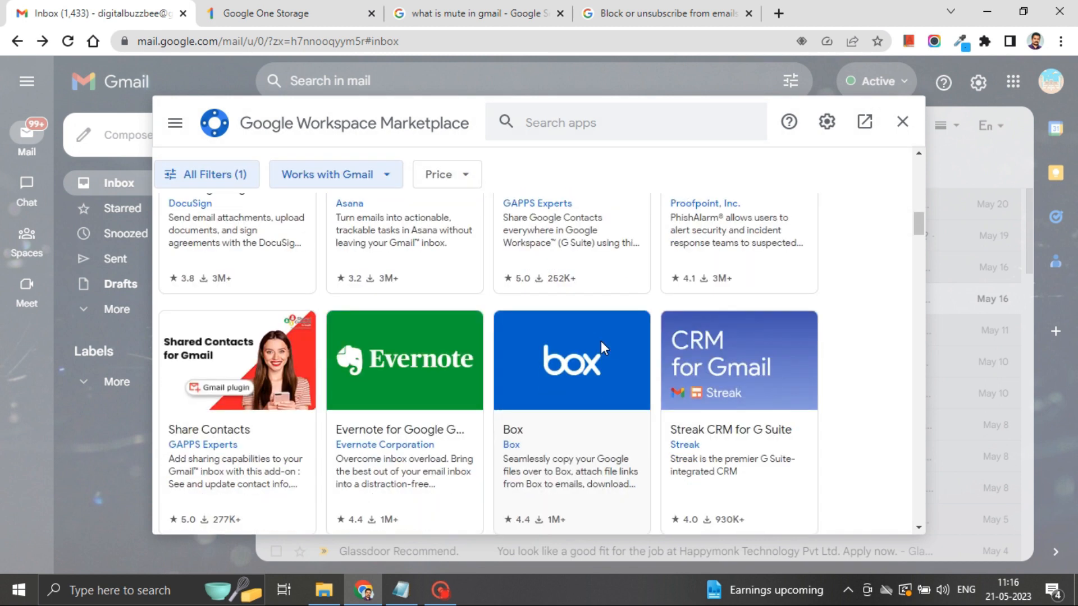
scroll(603, 349, down, 6)
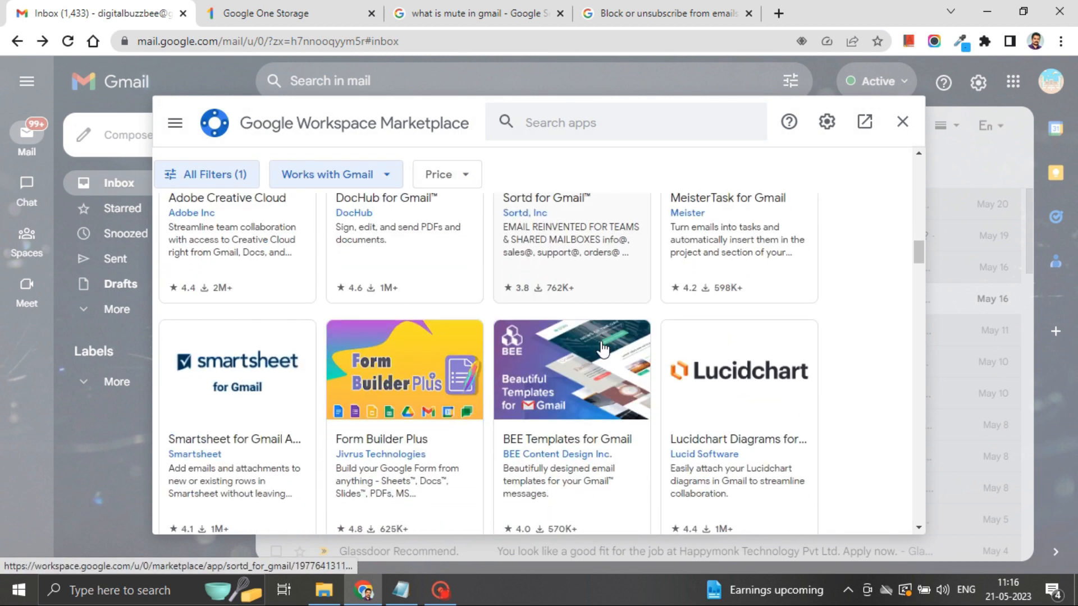
scroll(602, 349, down, 9)
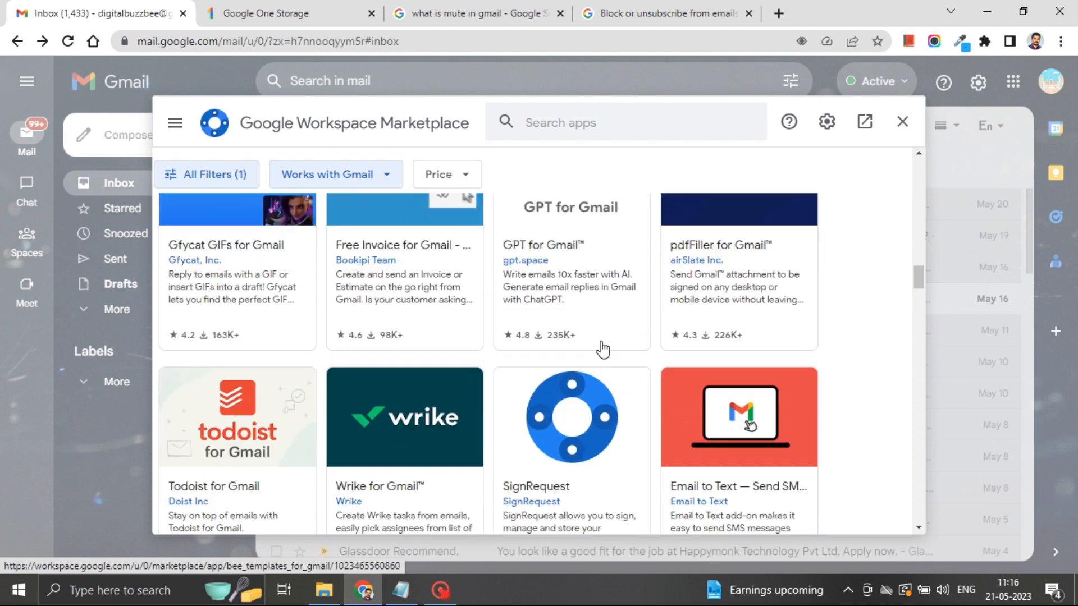
scroll(602, 349, down, 5)
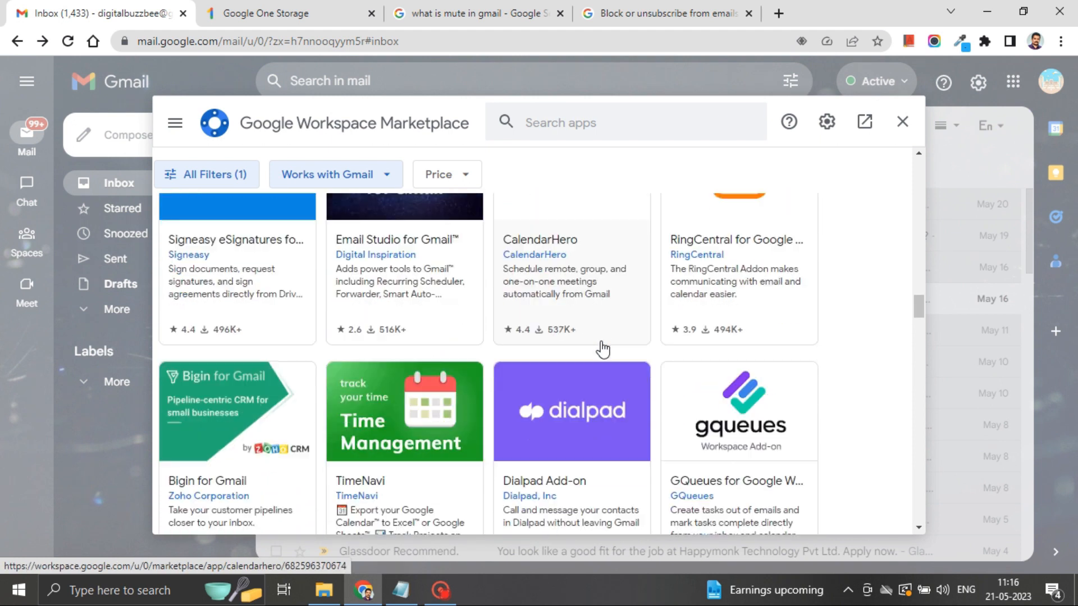
Step: Close the Marketplace and check the Add-ons settings tab's Manage window for installed add-ons
click(897, 125)
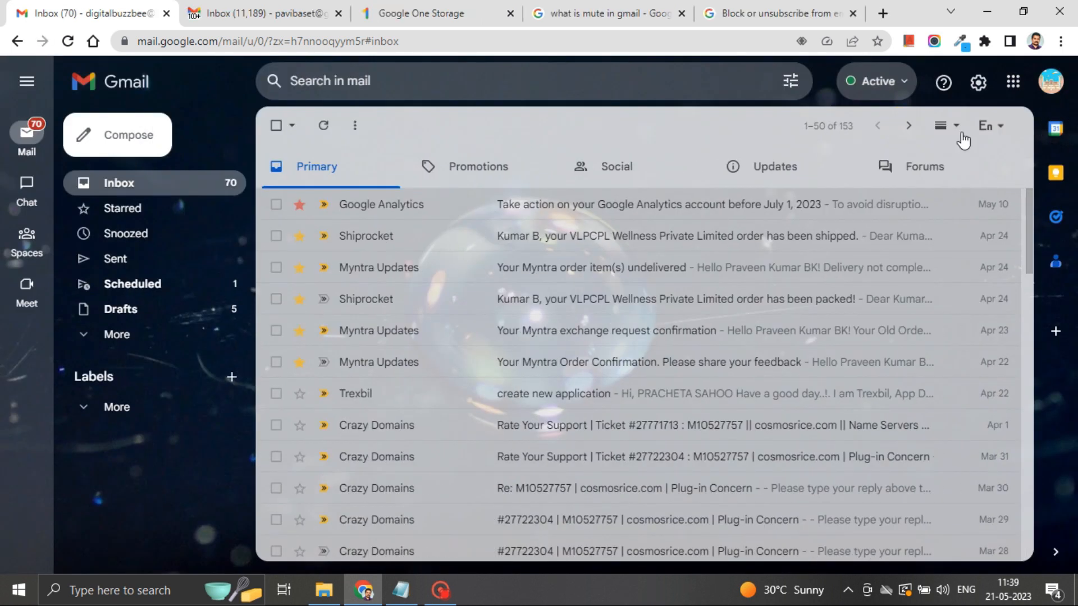
click(980, 85)
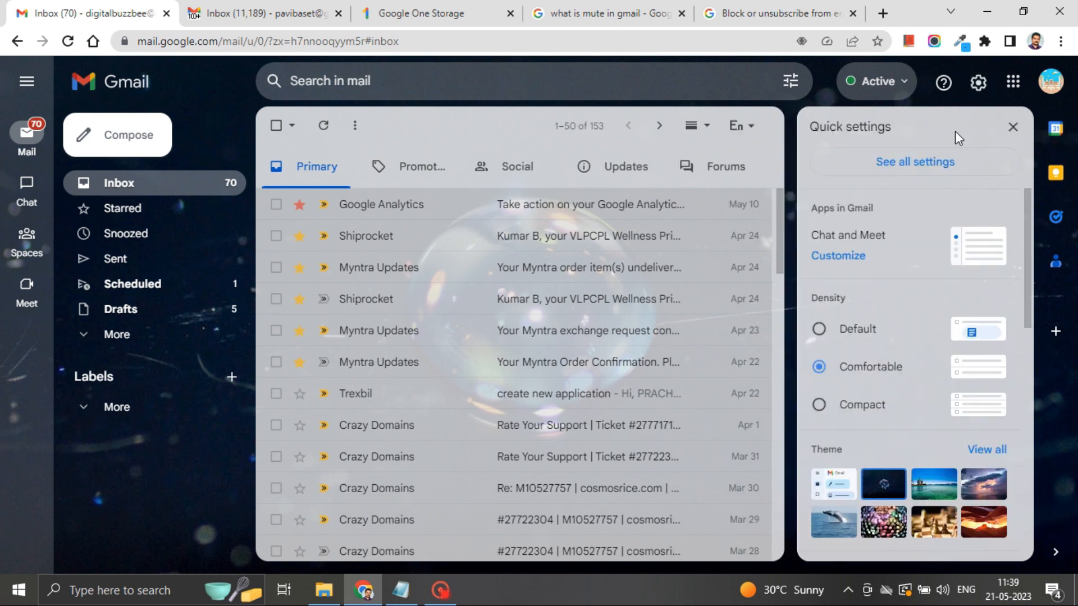
click(937, 164)
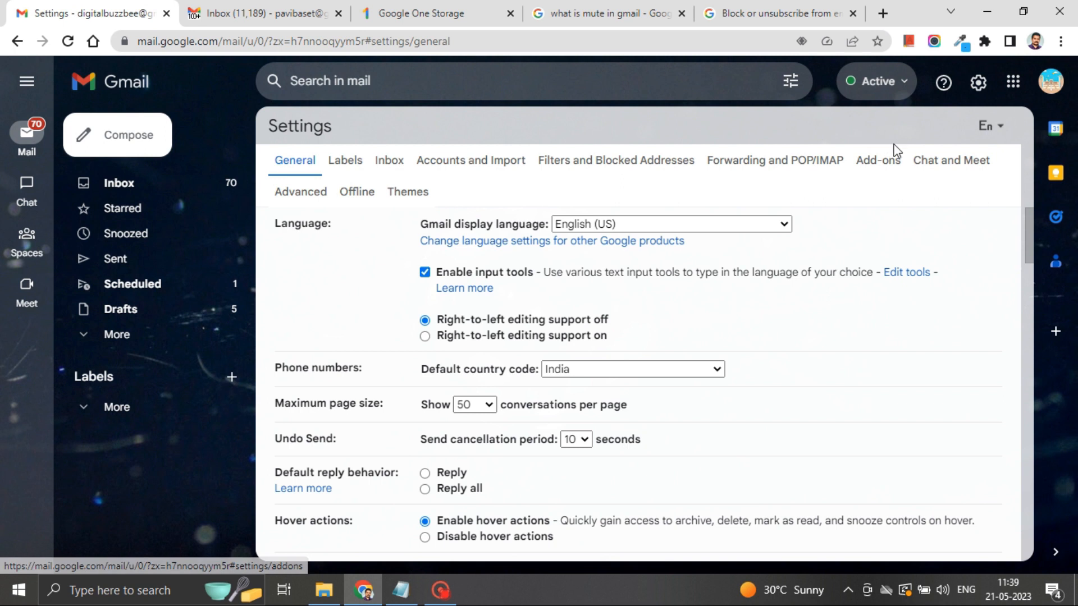
click(878, 160)
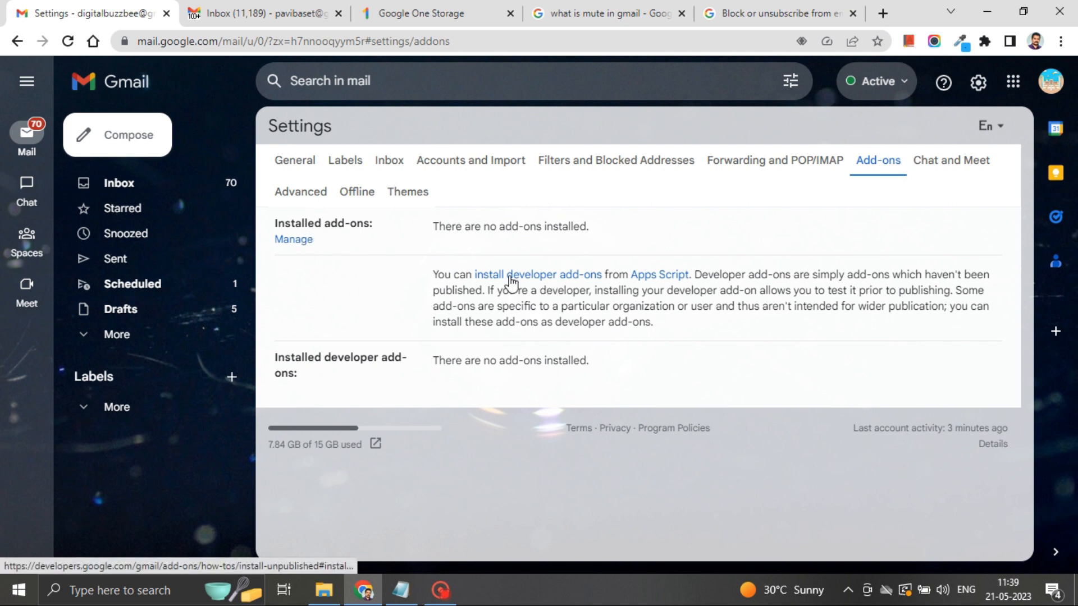
click(305, 241)
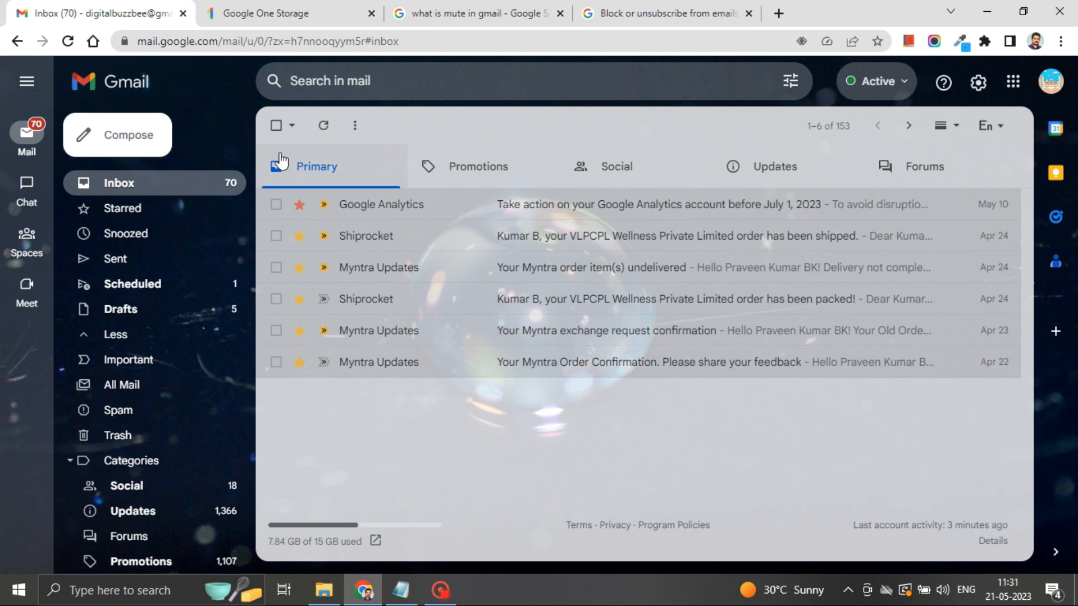
Step: List all mail from the Google Analytics sender using Filter messages like these
click(275, 205)
click(624, 125)
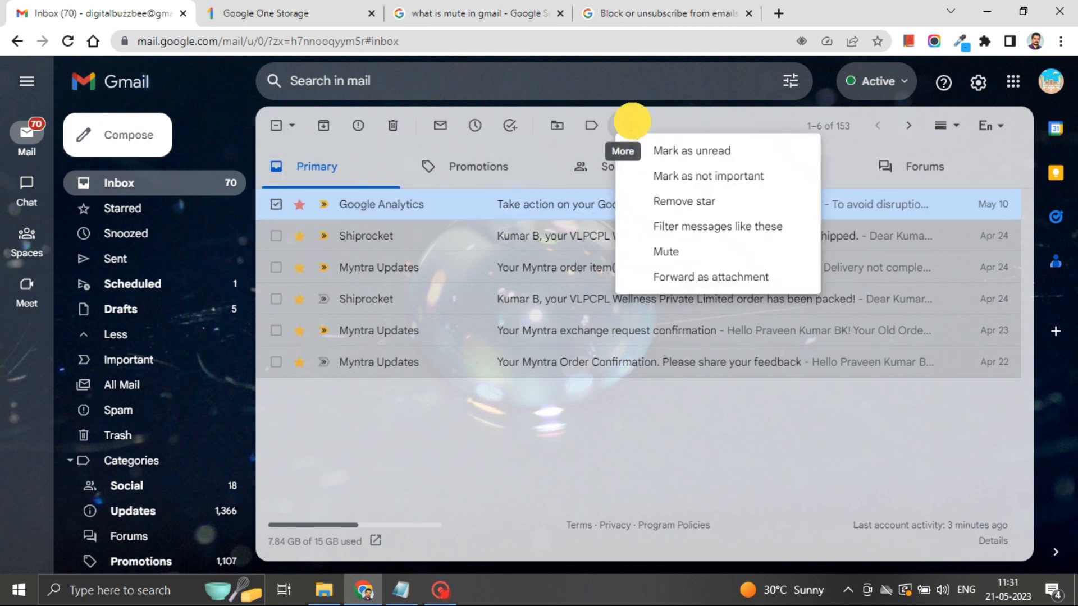
click(659, 227)
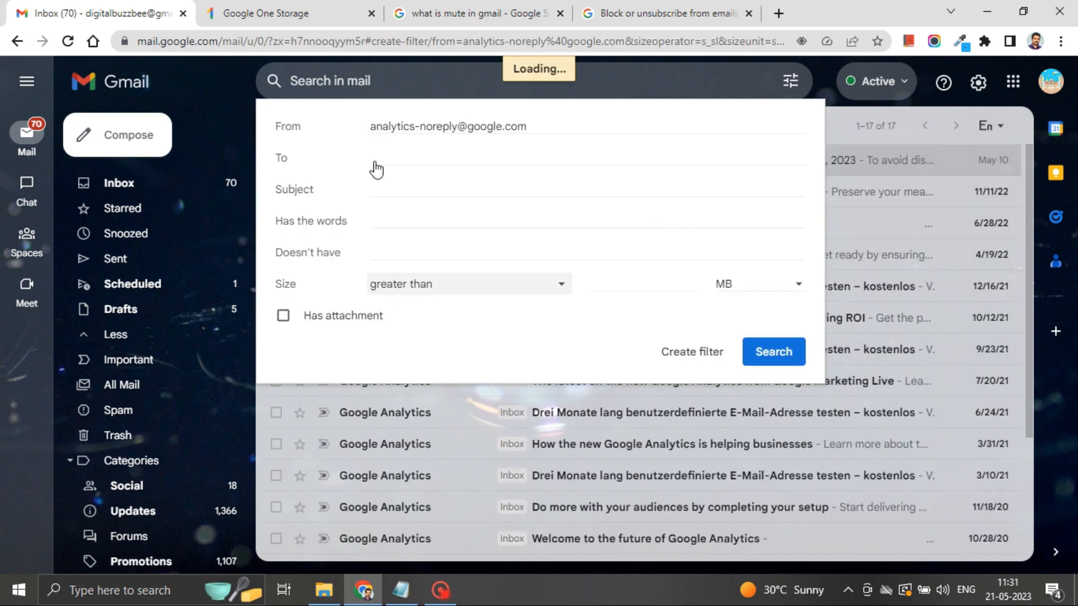
click(772, 361)
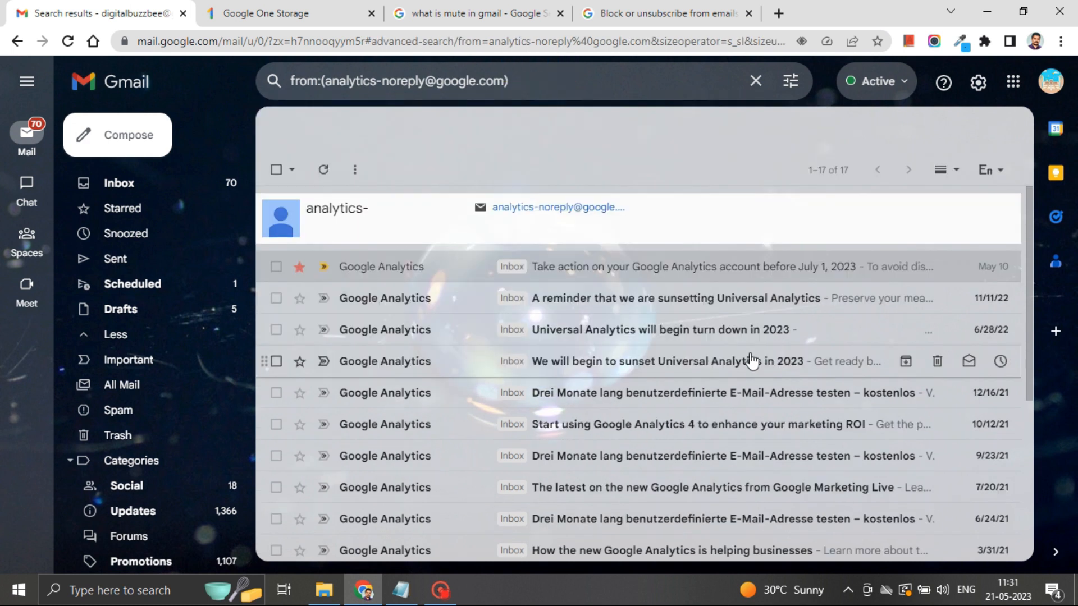
Step: Select all the Google Analytics emails and create a filter from them, continuing to its actions
click(275, 267)
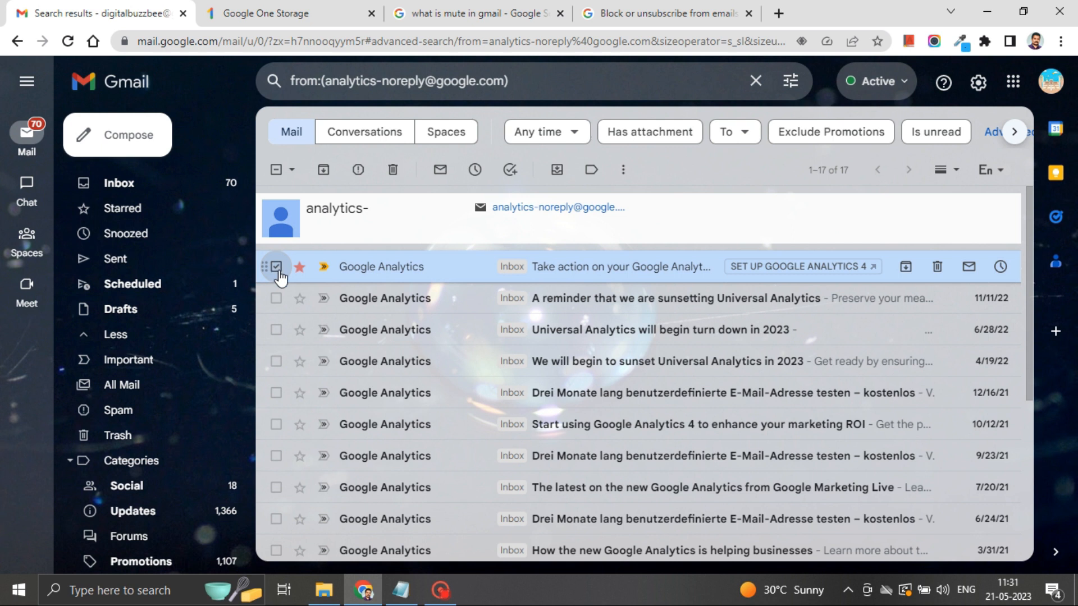
click(275, 171)
click(276, 171)
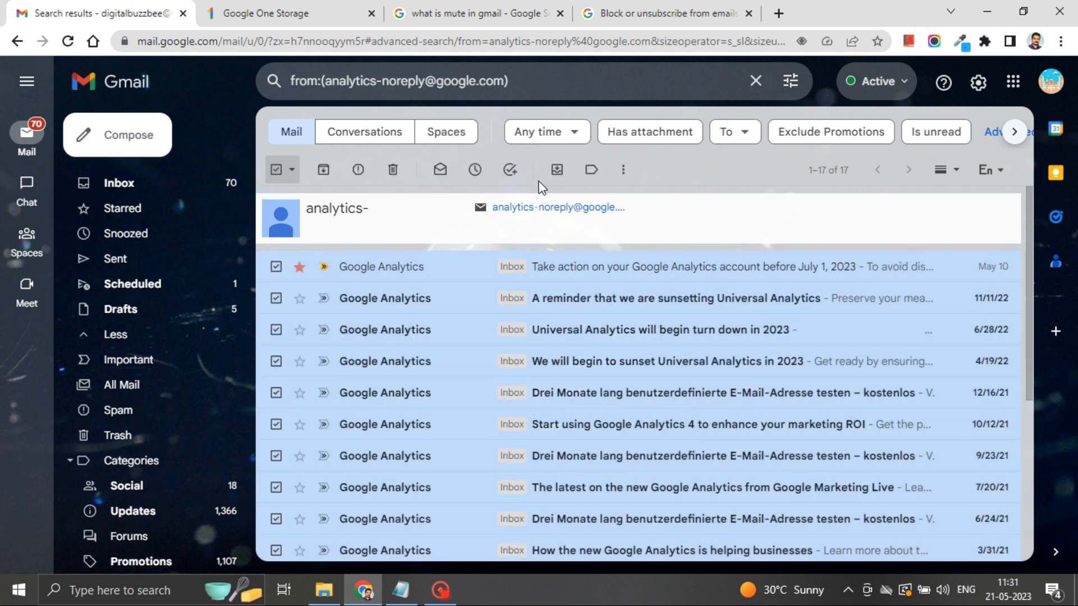
click(624, 172)
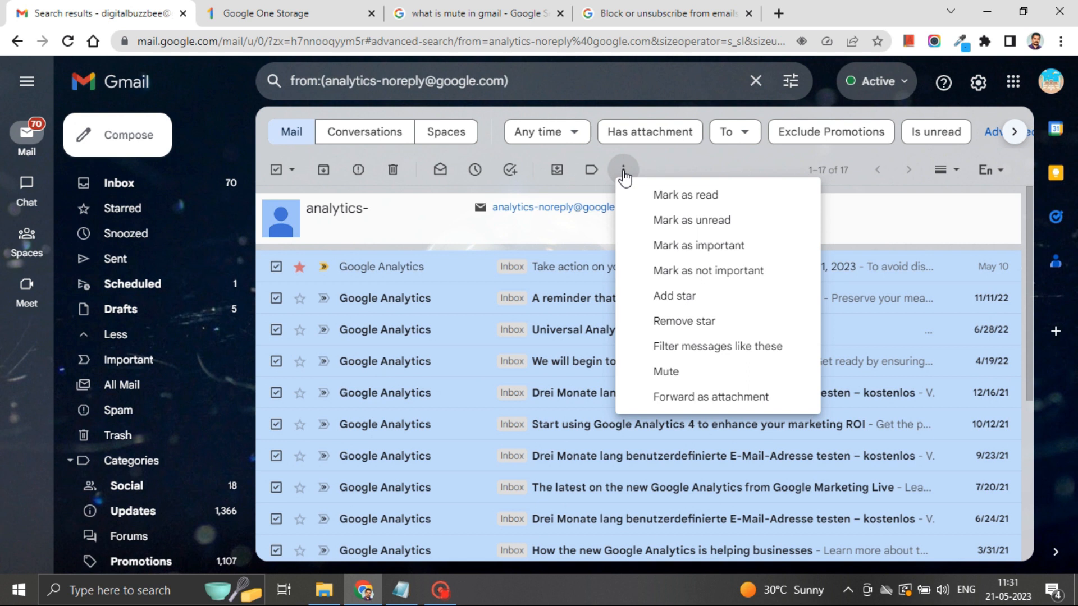
click(673, 357)
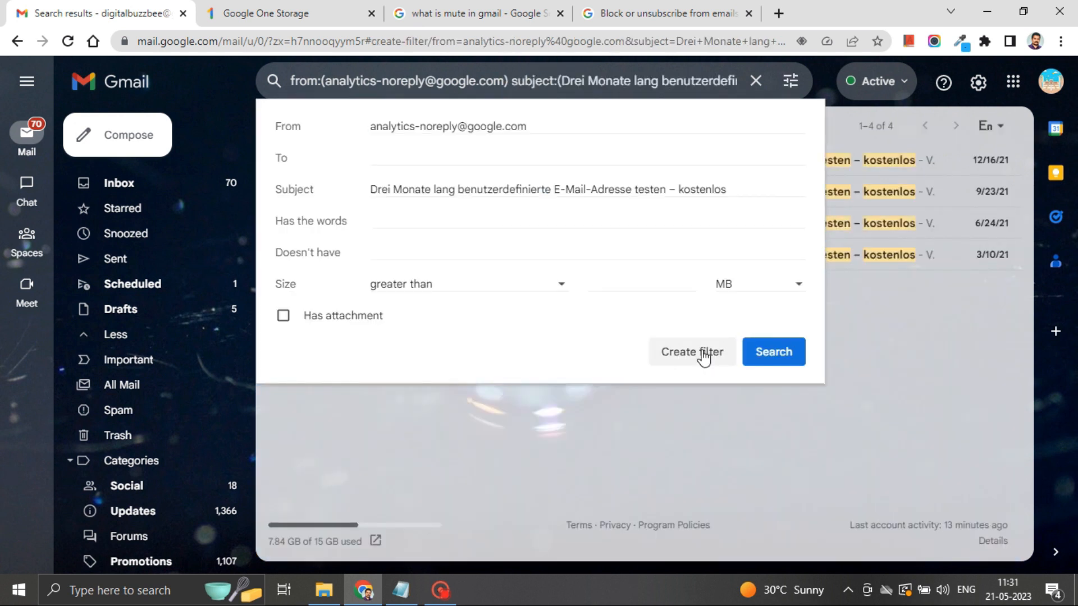
click(703, 354)
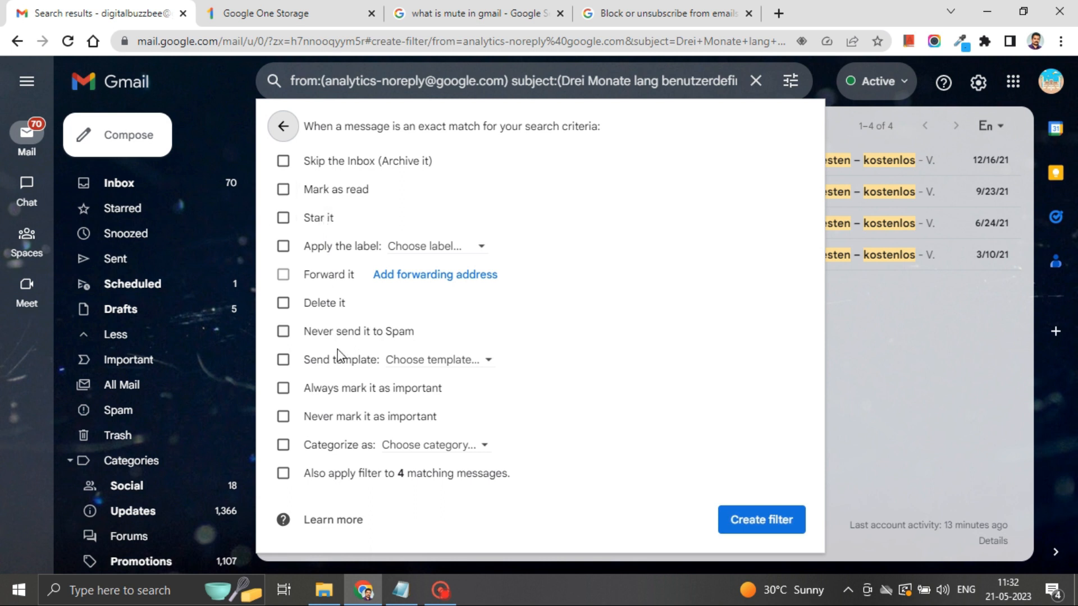
Step: Preview the templates available for the filter's Send template action, leave it unticked, and exit
click(323, 359)
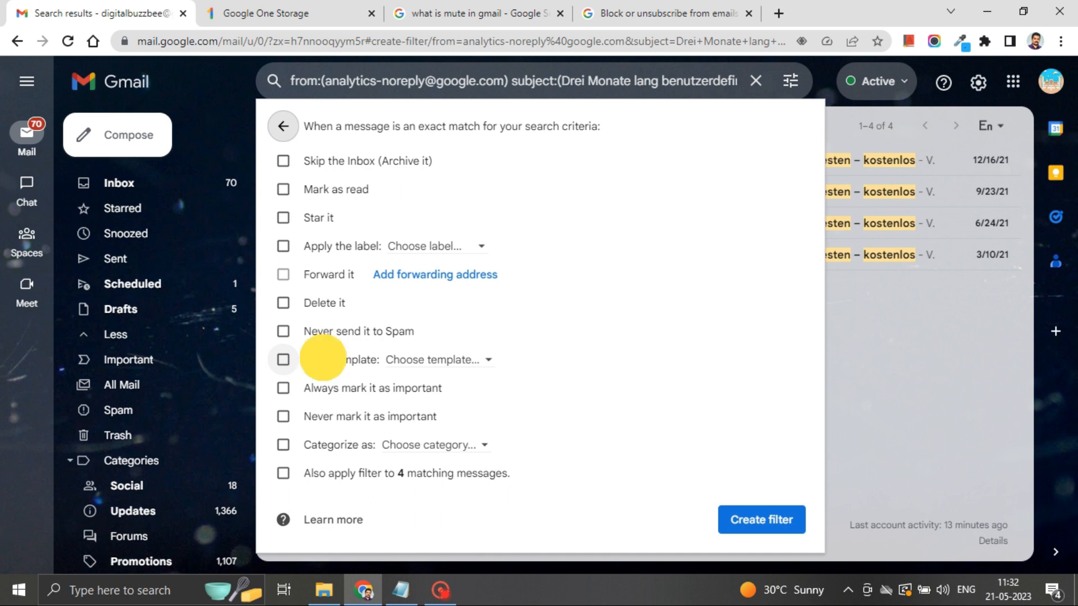
click(397, 360)
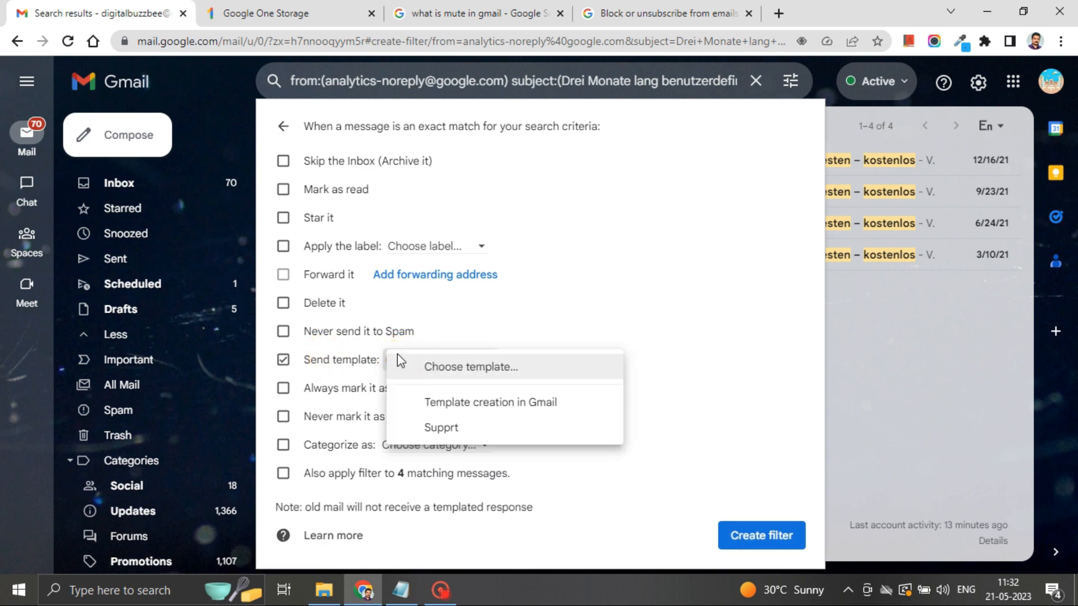
click(321, 362)
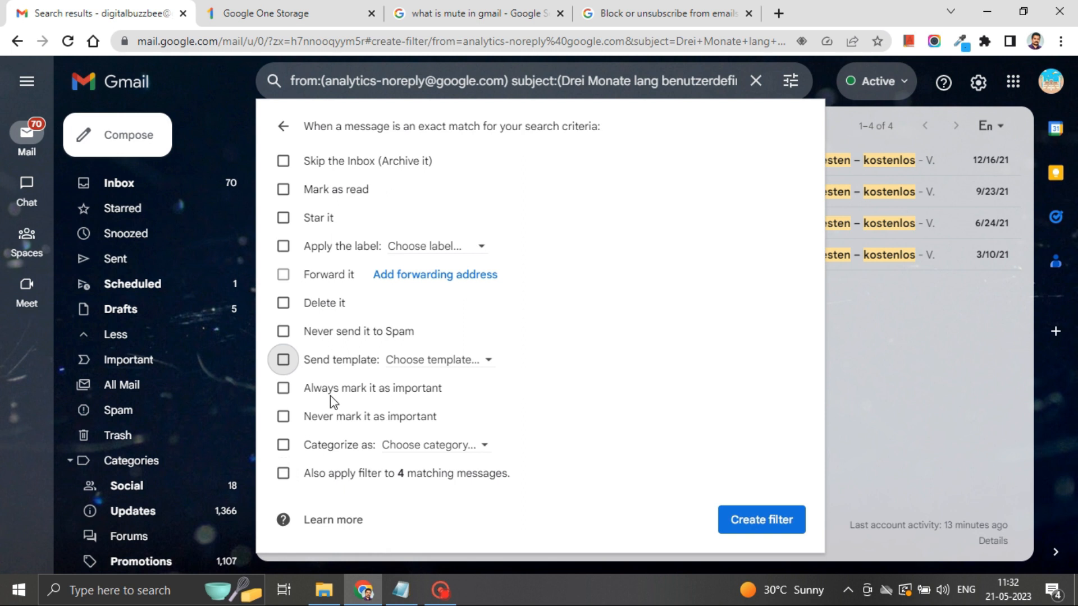
click(320, 221)
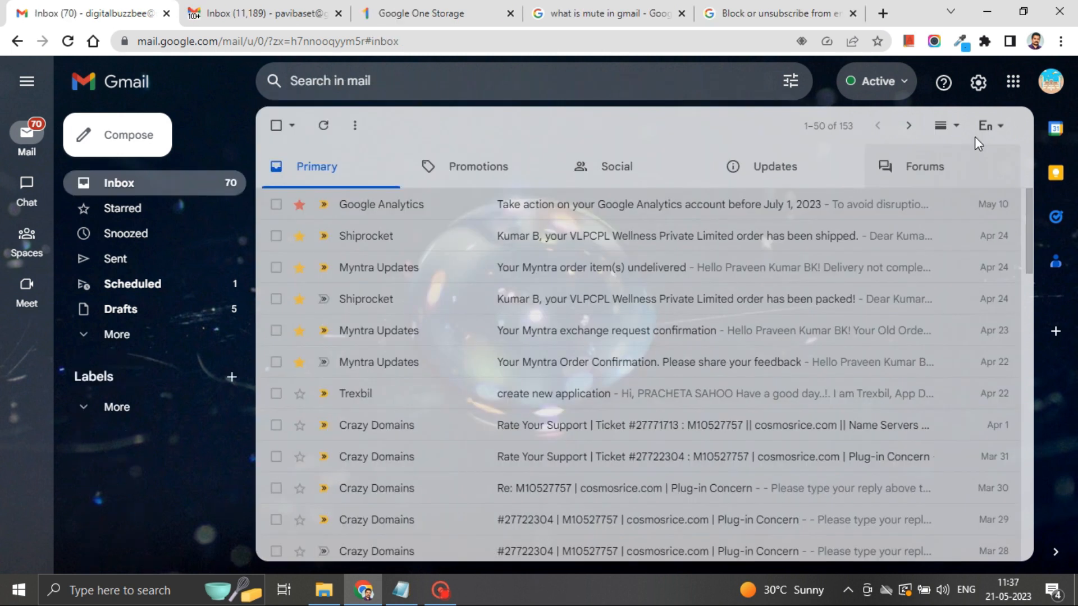
click(978, 83)
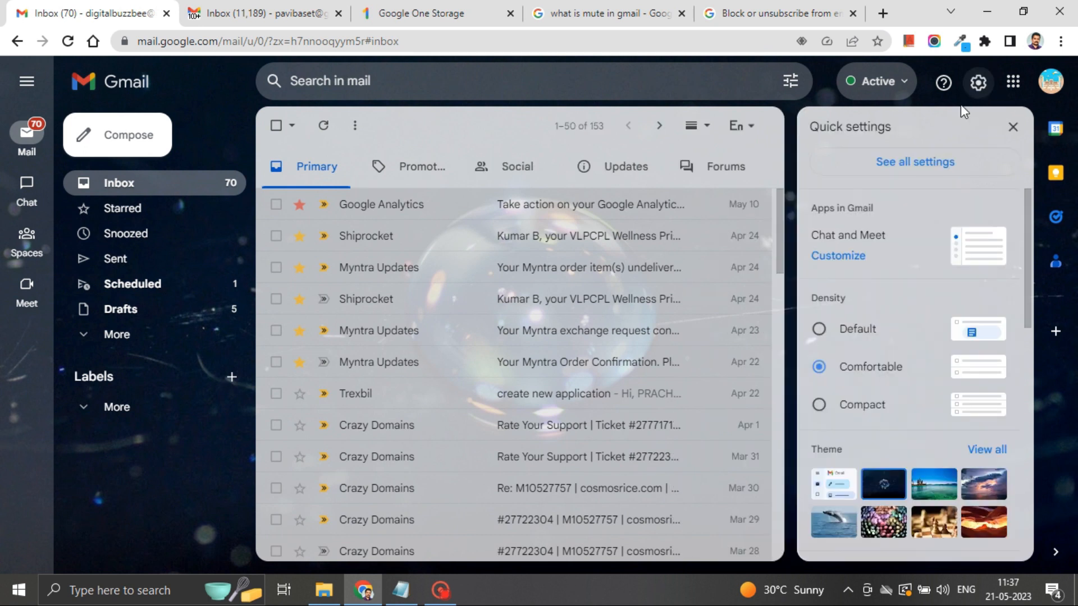
click(936, 164)
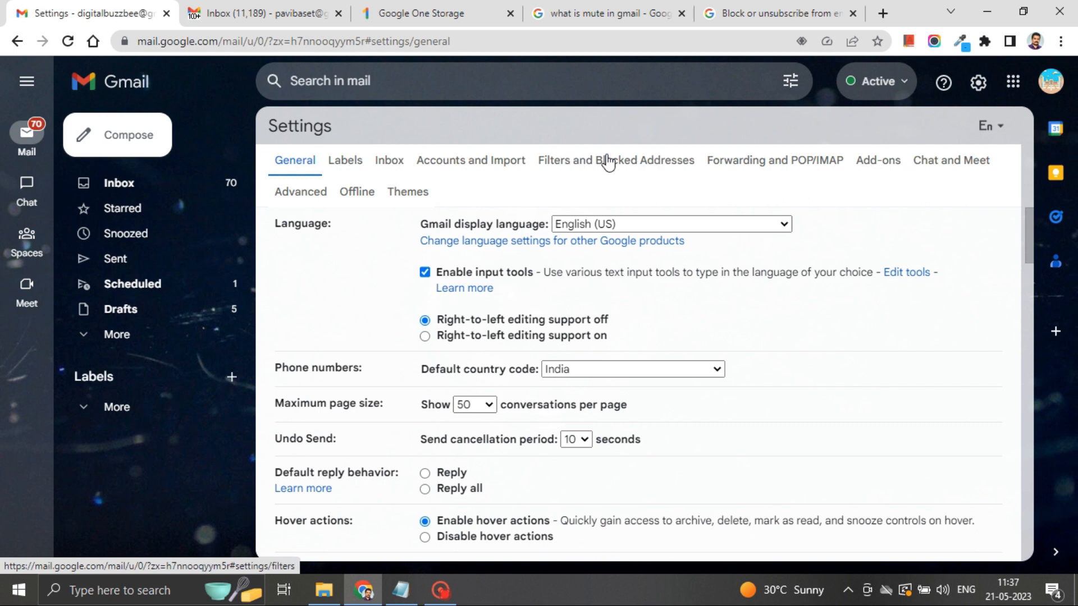
click(588, 161)
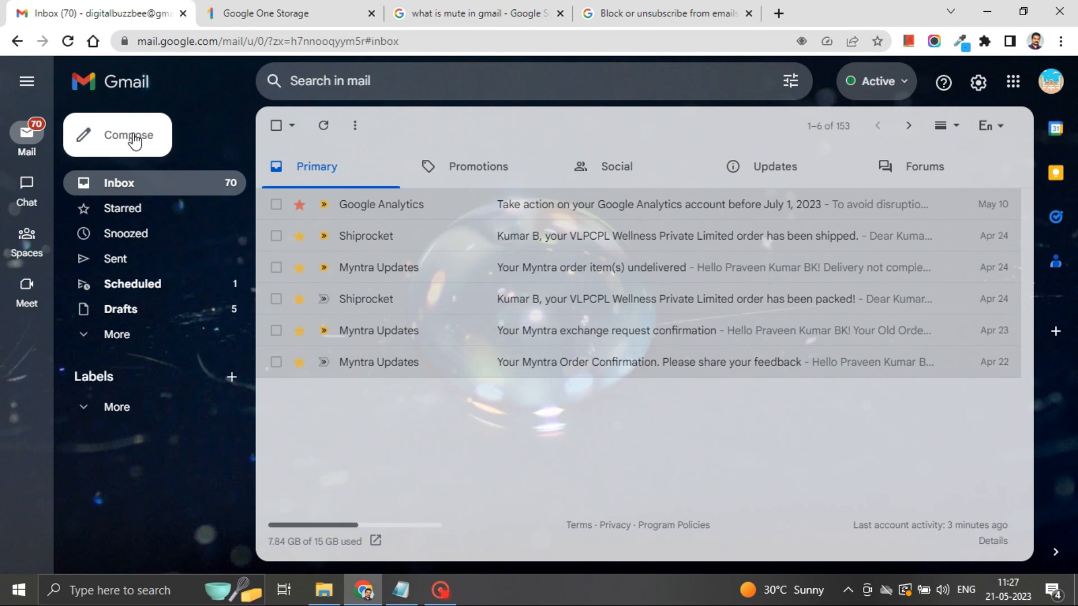
Step: Address a new email to the suggested contact with subject 'Template creation in Gmail'
click(133, 137)
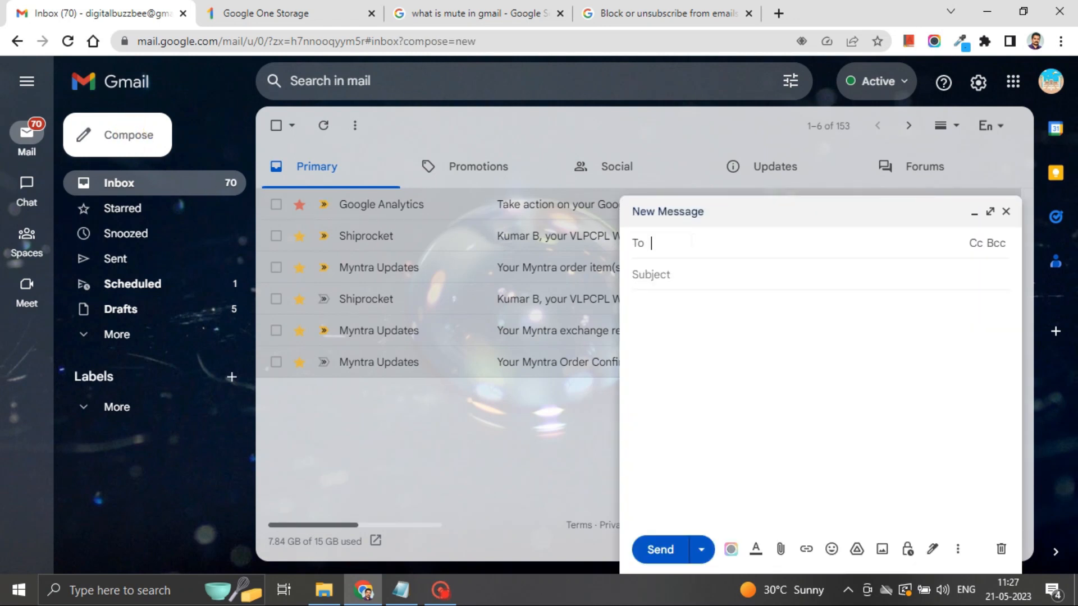
text(pav)
click(714, 278)
click(689, 291)
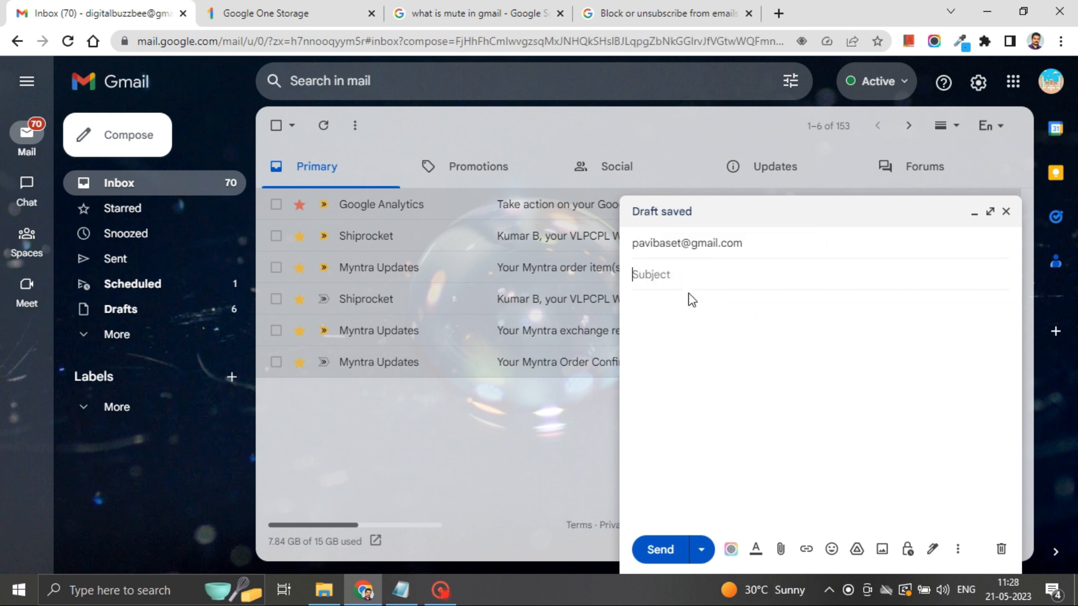
text(Template crea)
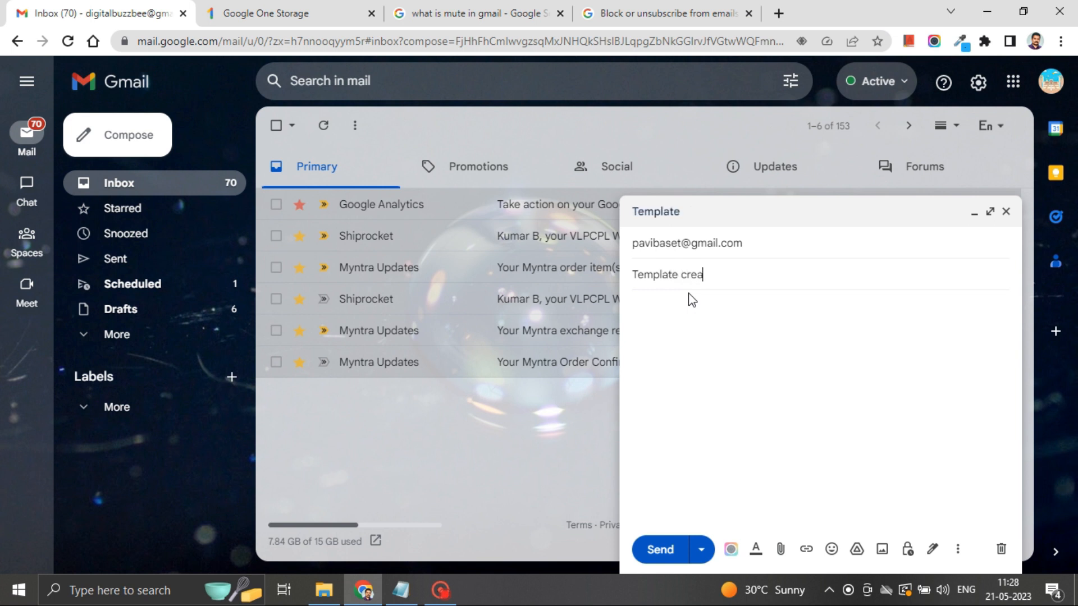
text(tion in Gmail)
Step: Write the body 'Hi, This is a way how you could create a email template for', accepting Smart Compose
click(692, 303)
text(Hi,  )
text(This is )
text(a )
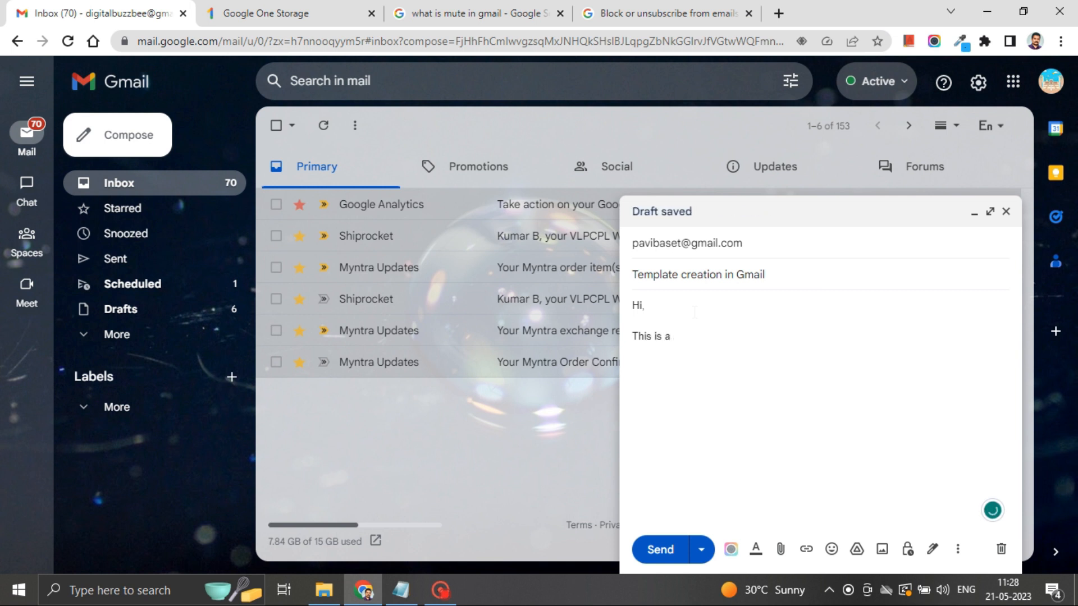
text(way how you could create a email temp)
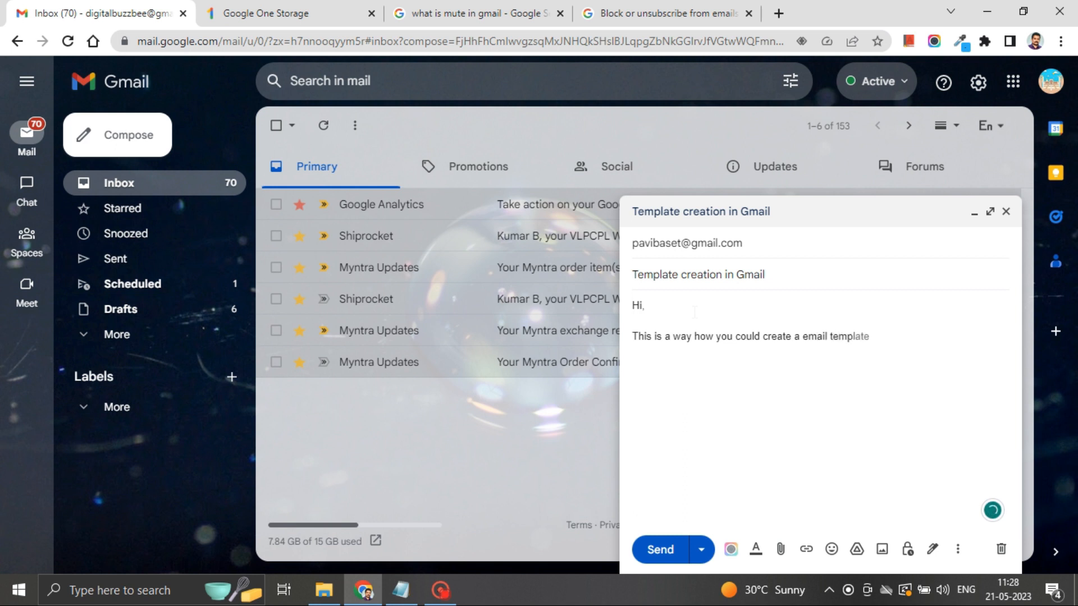
key(Tab)
text(for)
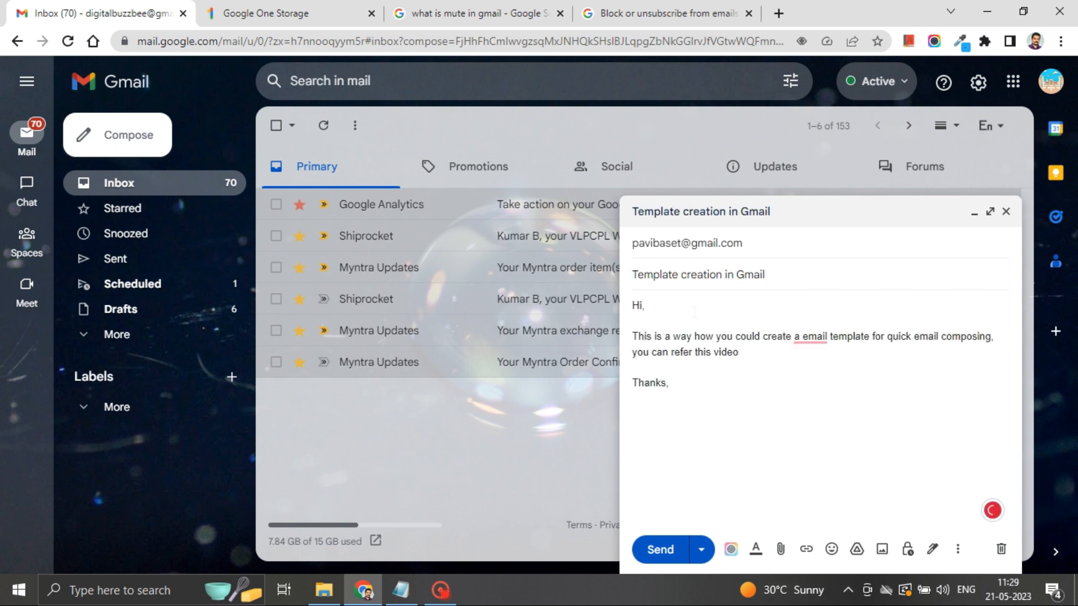
Step: Correct 'a email' to 'an email' and save the draft as new template 'Template creation in Gmail'
mouse_move(810, 337)
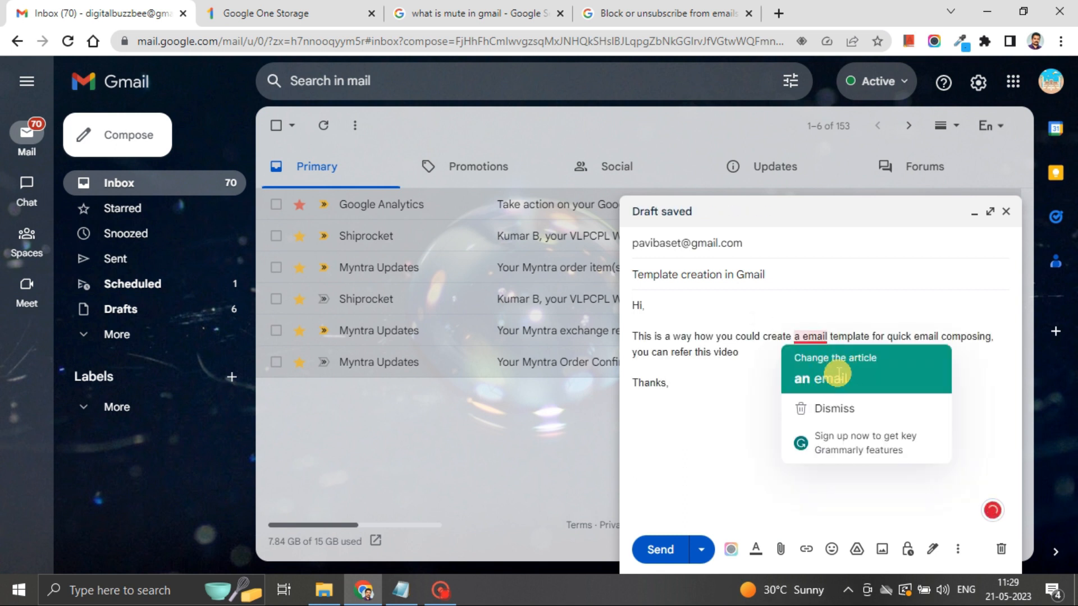
click(814, 378)
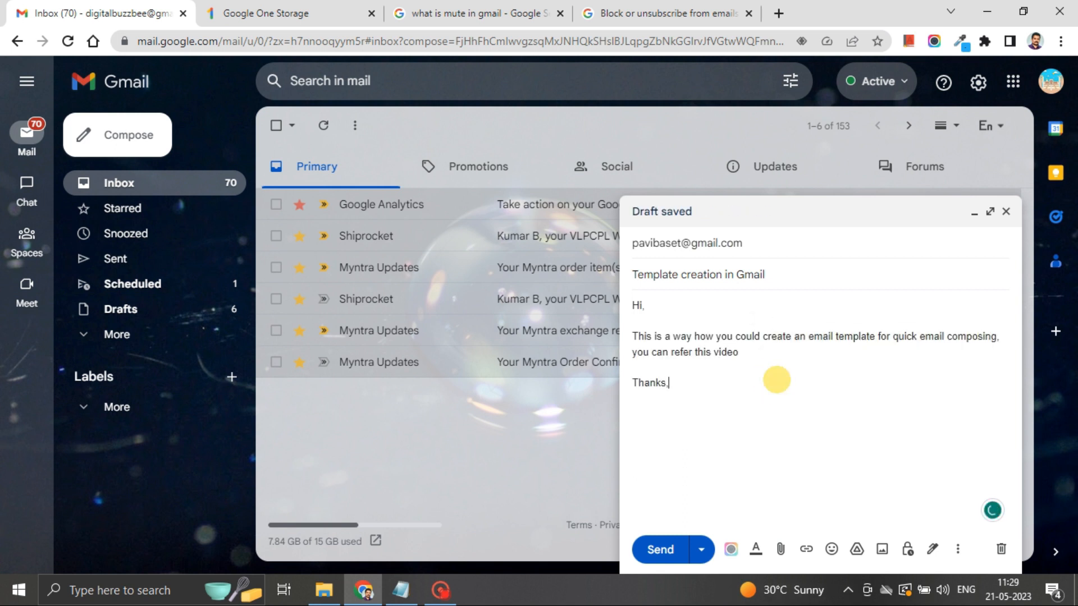
click(958, 549)
mouse_move(803, 388)
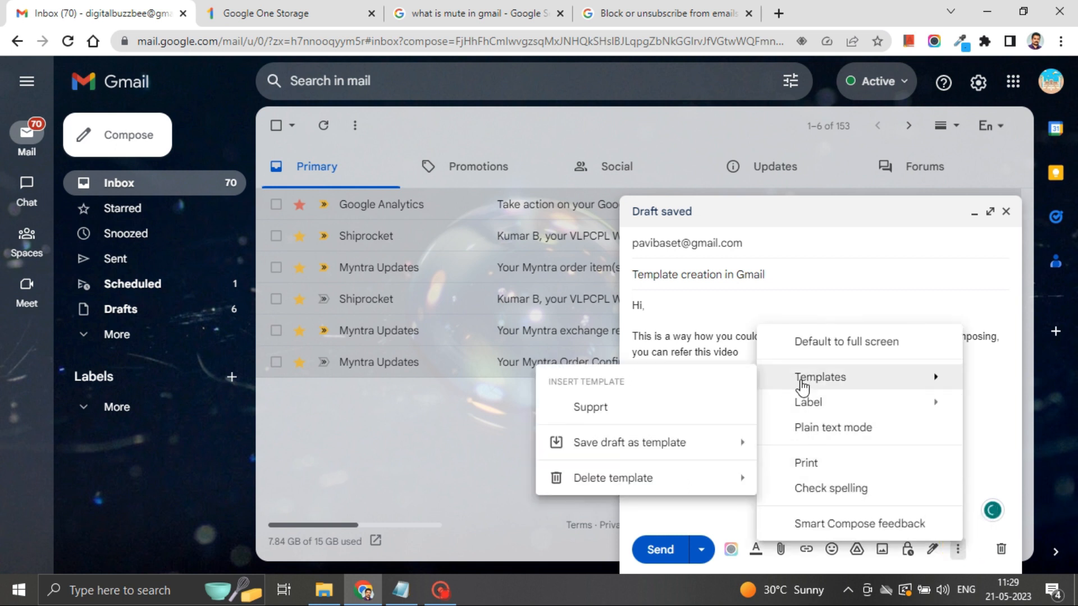
mouse_move(617, 452)
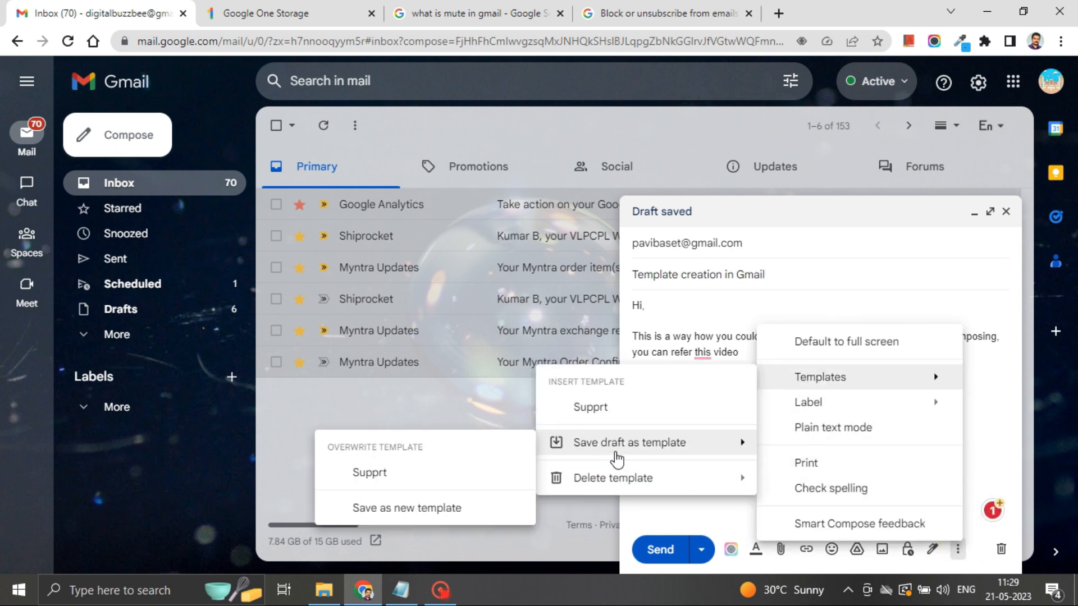
click(410, 509)
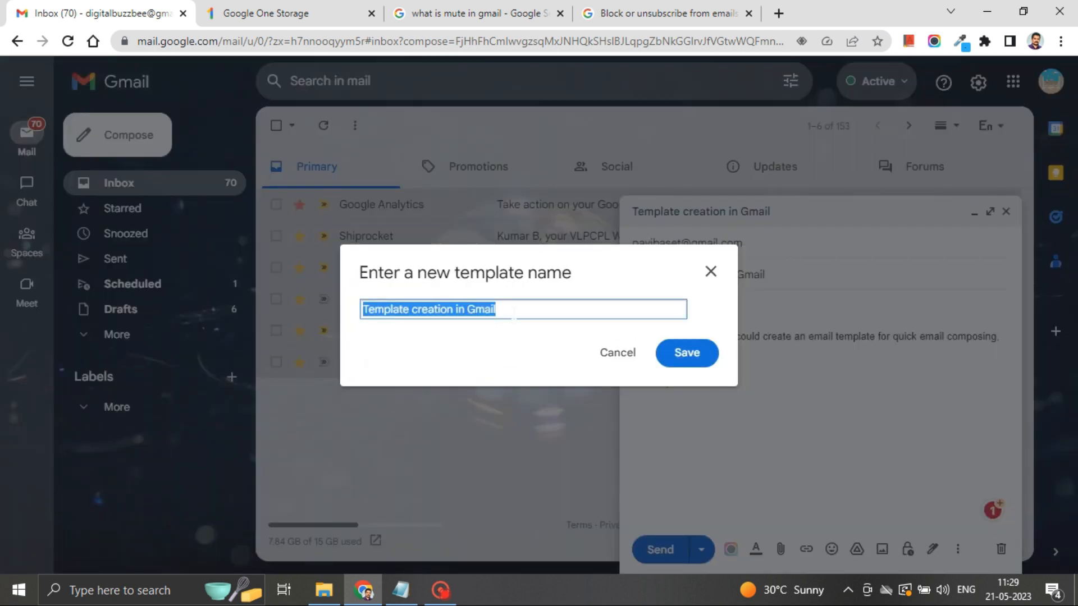
click(511, 309)
click(684, 355)
Step: Apply the 'refer to this video' grammar fix and send the message
mouse_move(700, 357)
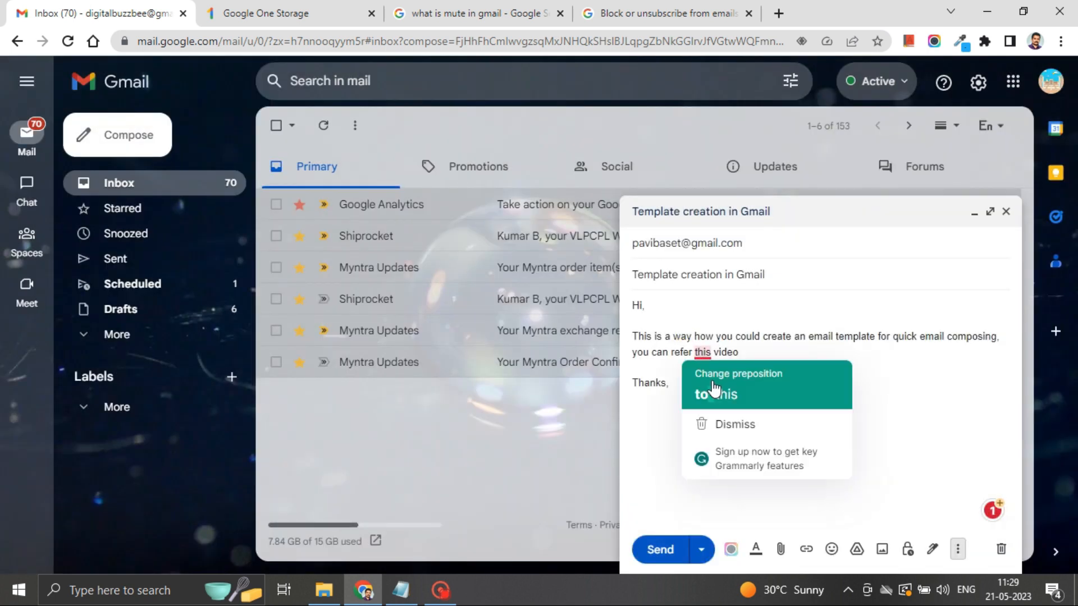
click(715, 388)
click(836, 400)
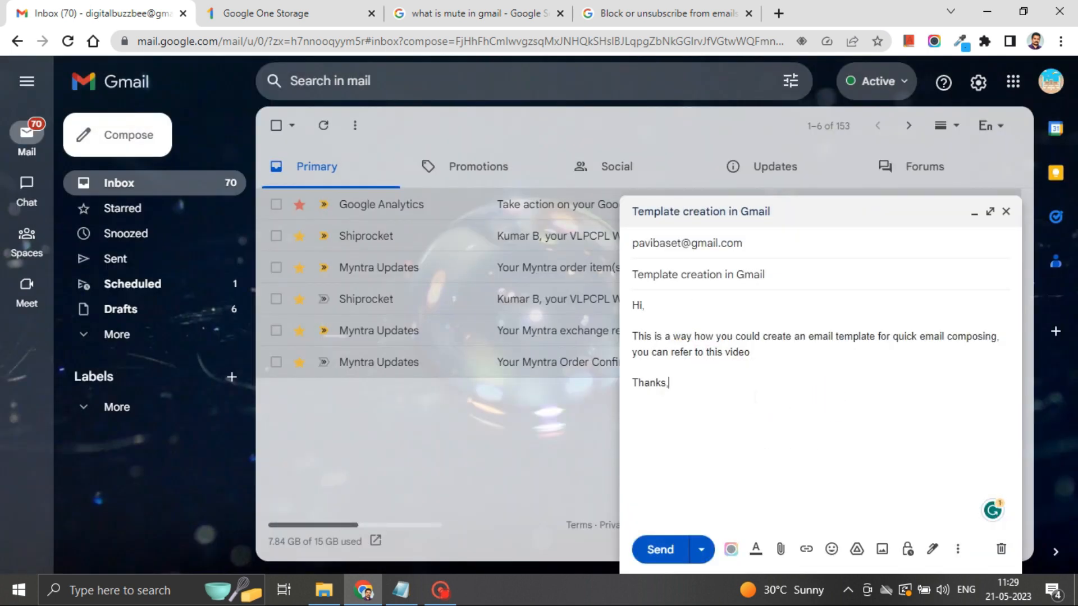
click(663, 557)
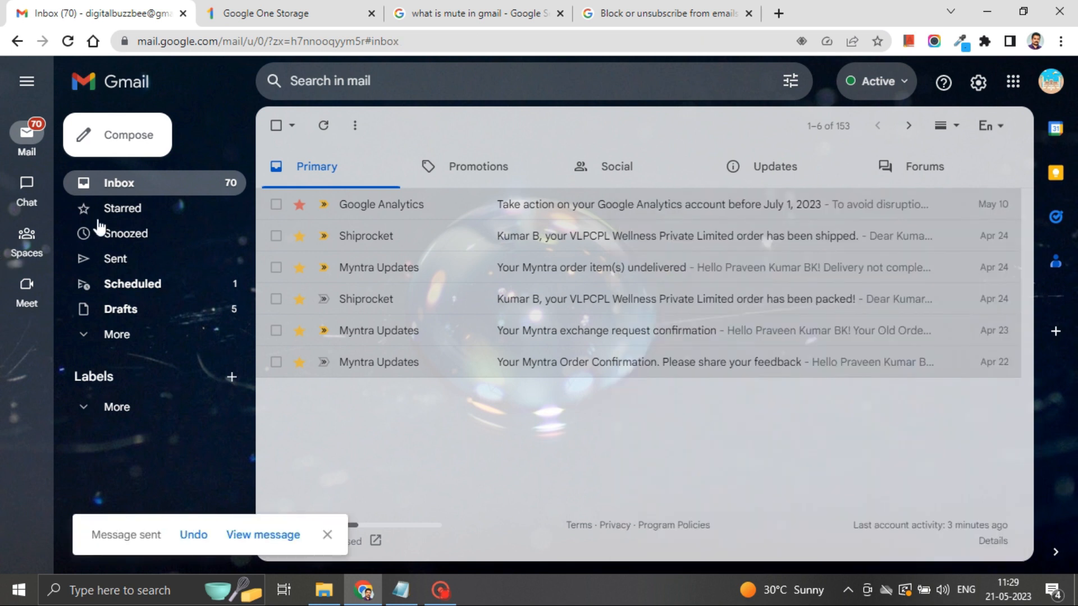
Step: Return to the inbox and start a new message to the earlier recipient from suggestions
mouse_move(27, 237)
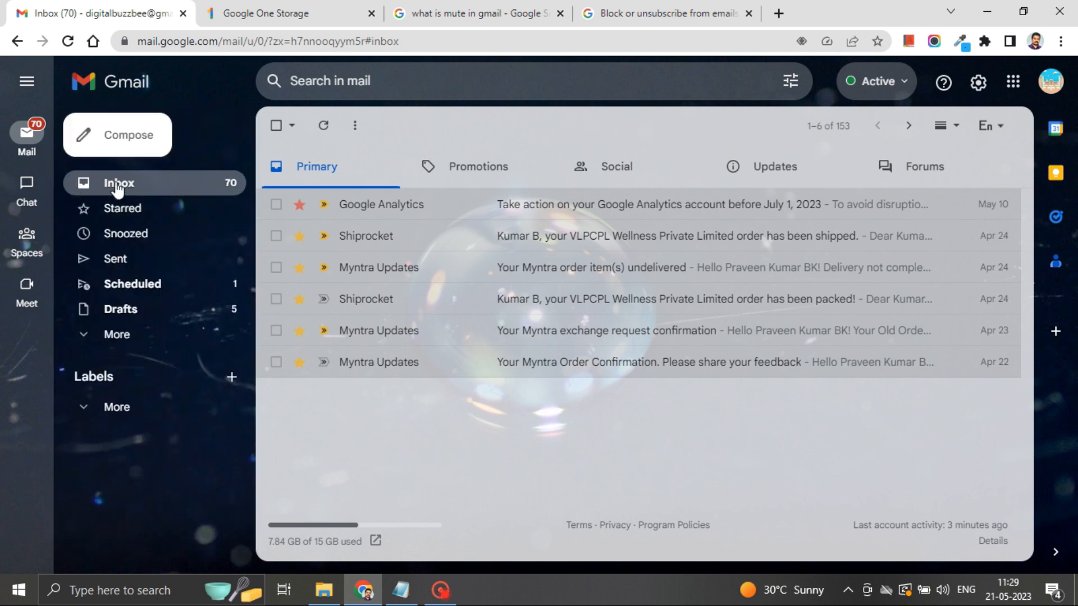
click(116, 185)
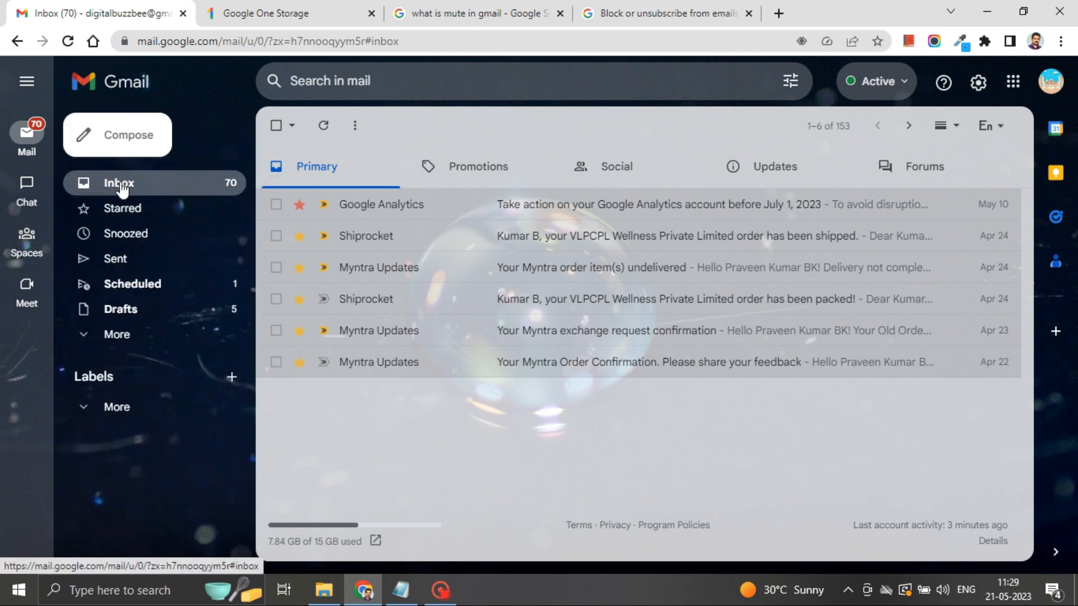
click(122, 125)
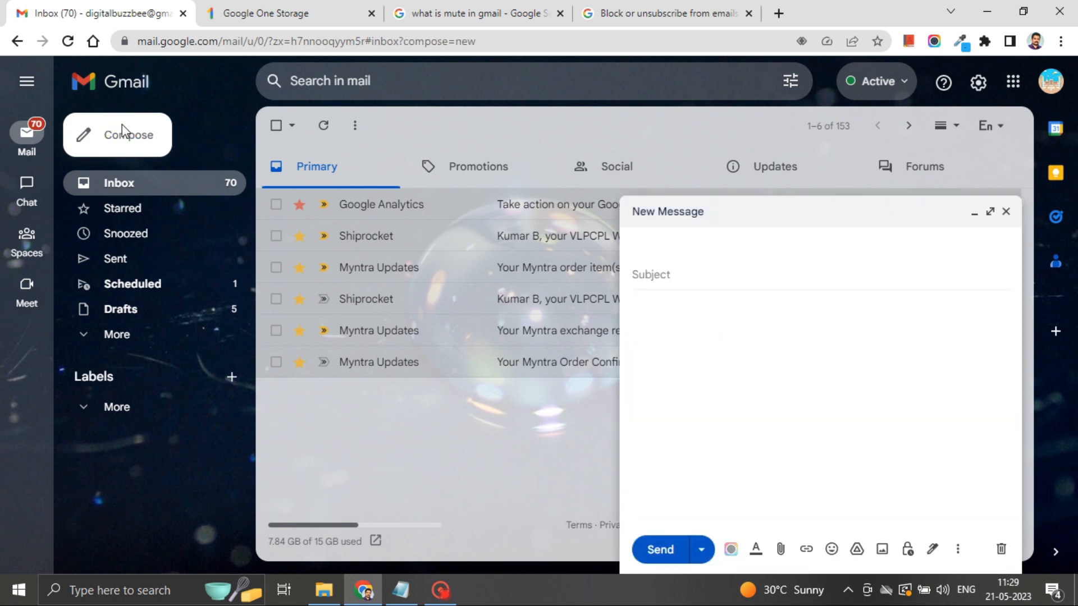
click(674, 242)
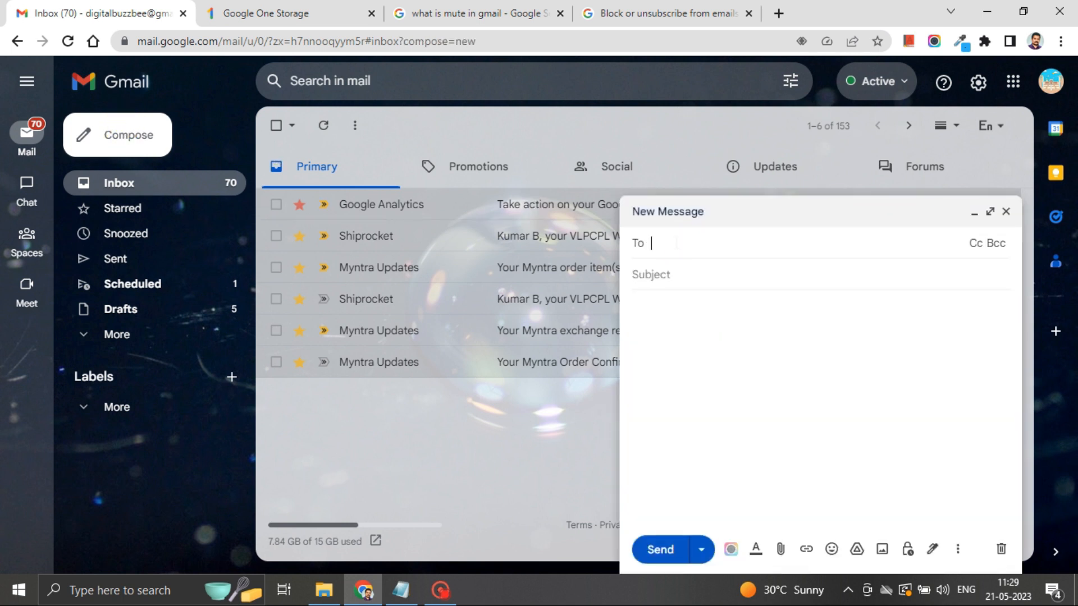
text(p)
click(698, 280)
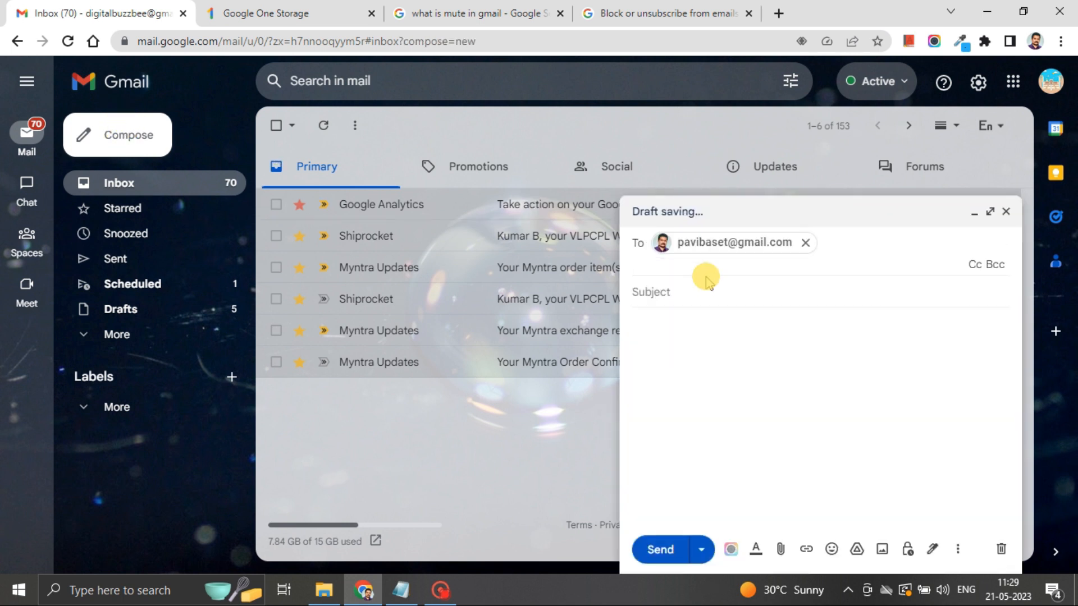
click(690, 293)
Step: Insert the 'Template creation in Gmail' template and apply the 'to this' grammar fix
click(784, 348)
click(957, 548)
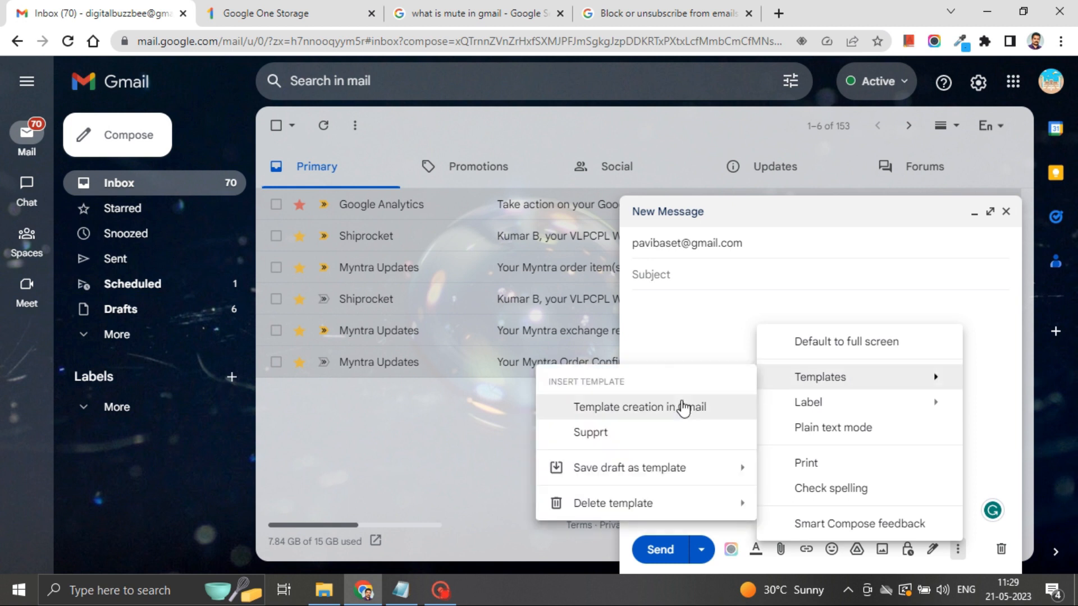
click(684, 408)
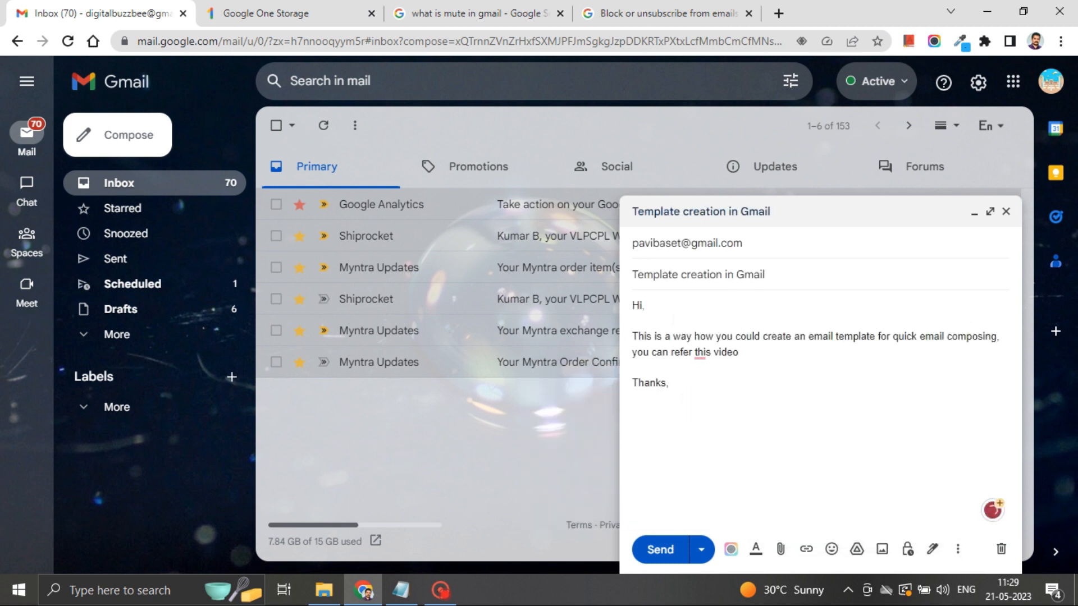
click(703, 352)
click(722, 379)
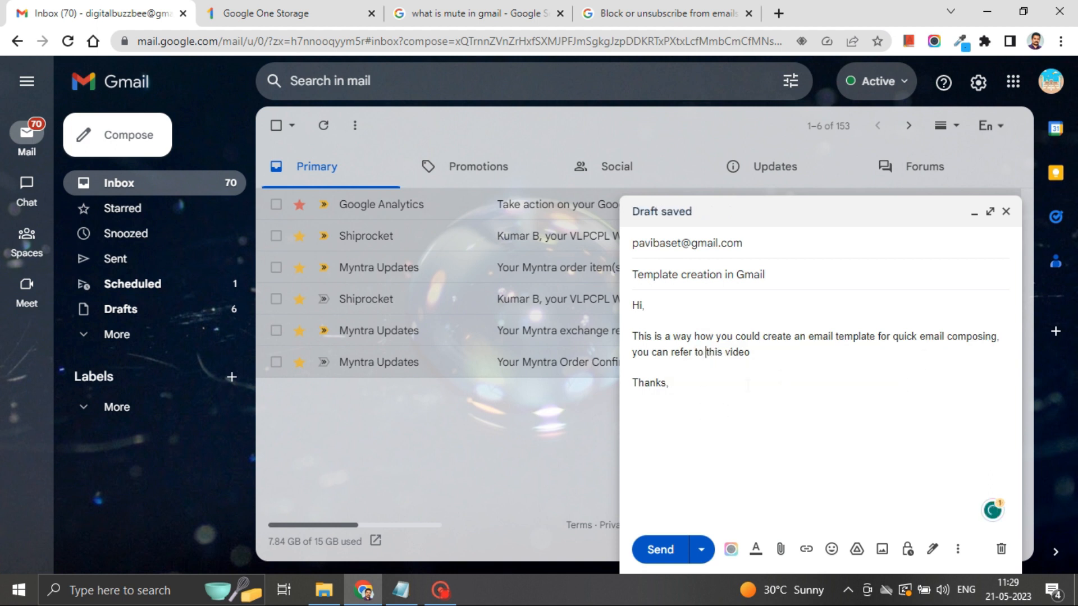
click(793, 352)
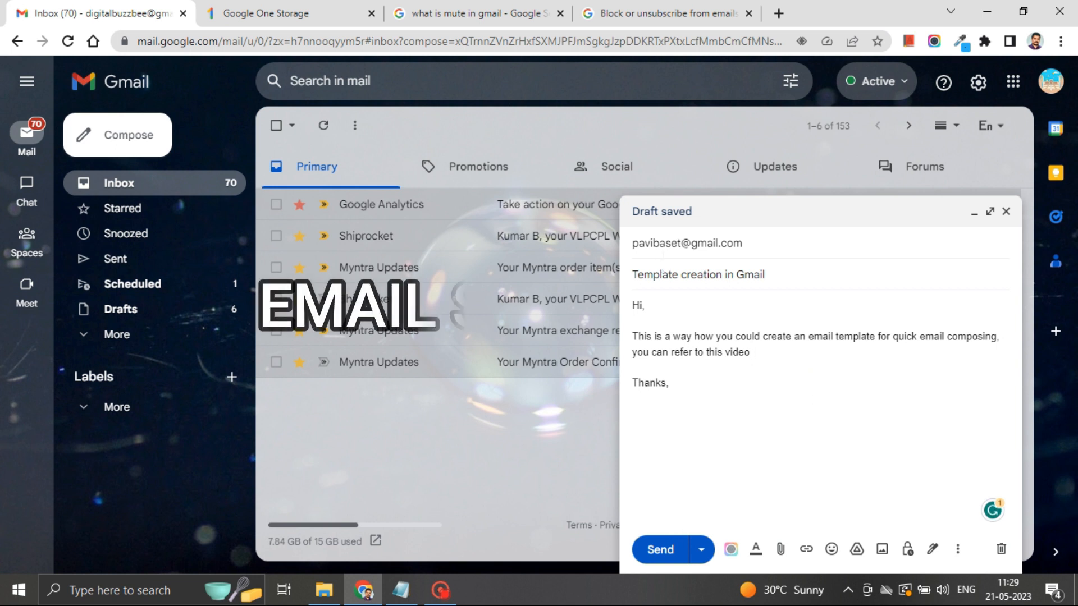
click(791, 256)
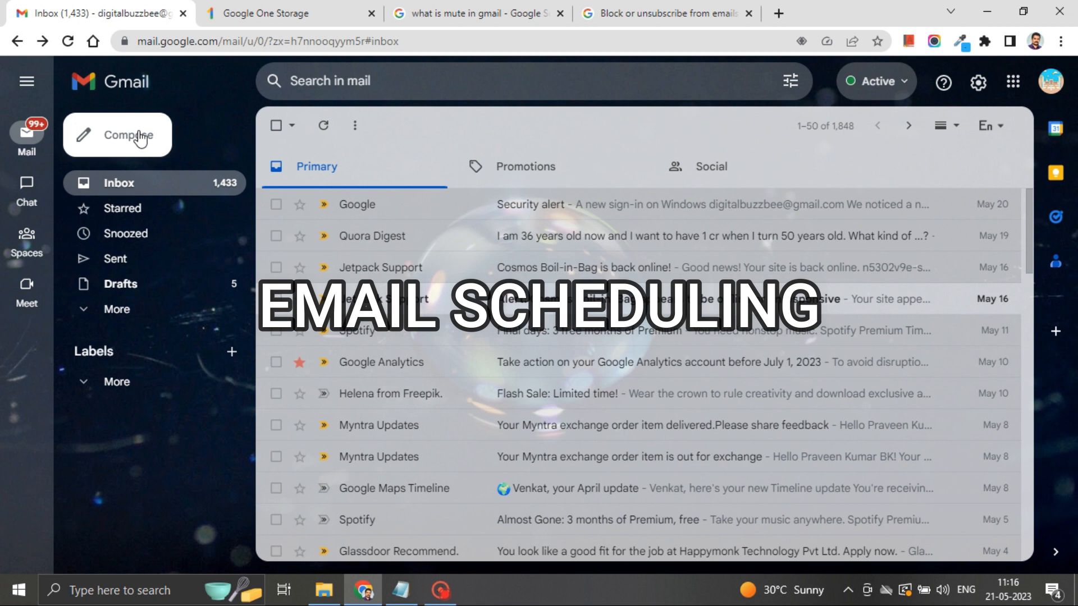
Step: Compose 'test email' to the support address about the email-scheduling query, signed 'Thanks,', and show send options
click(141, 138)
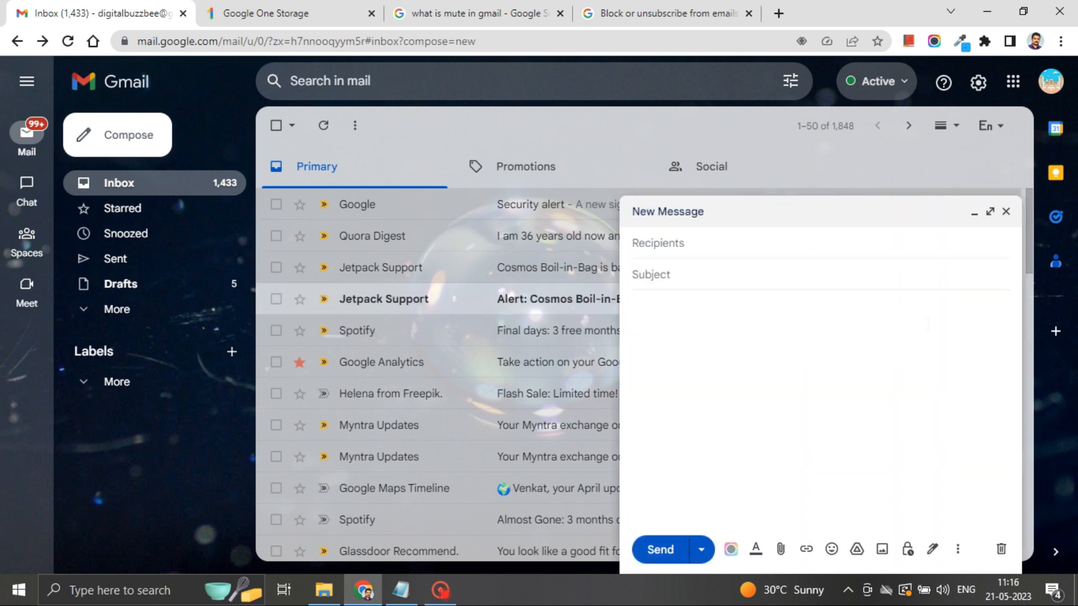
click(728, 235)
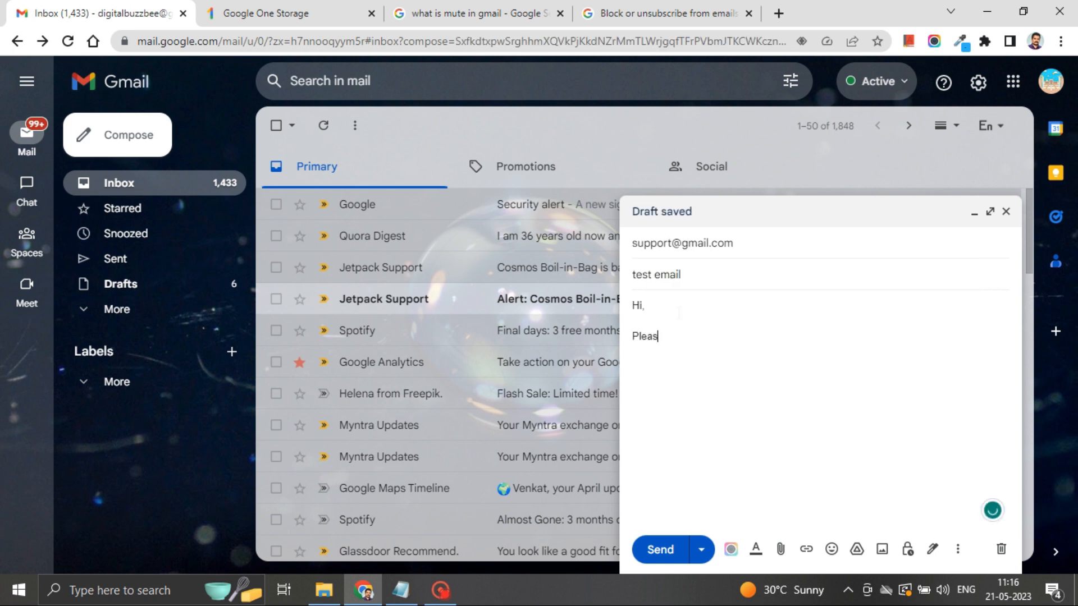
text(lve my query regarding email)
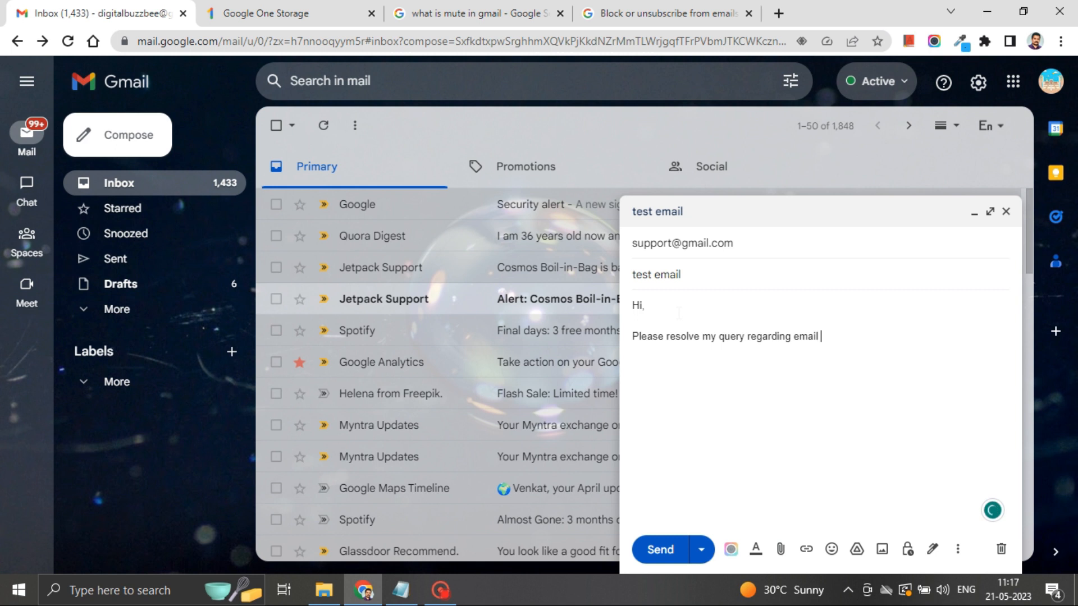
text(edu)
key(Return)
key(Return)
text(Thanks,)
click(701, 550)
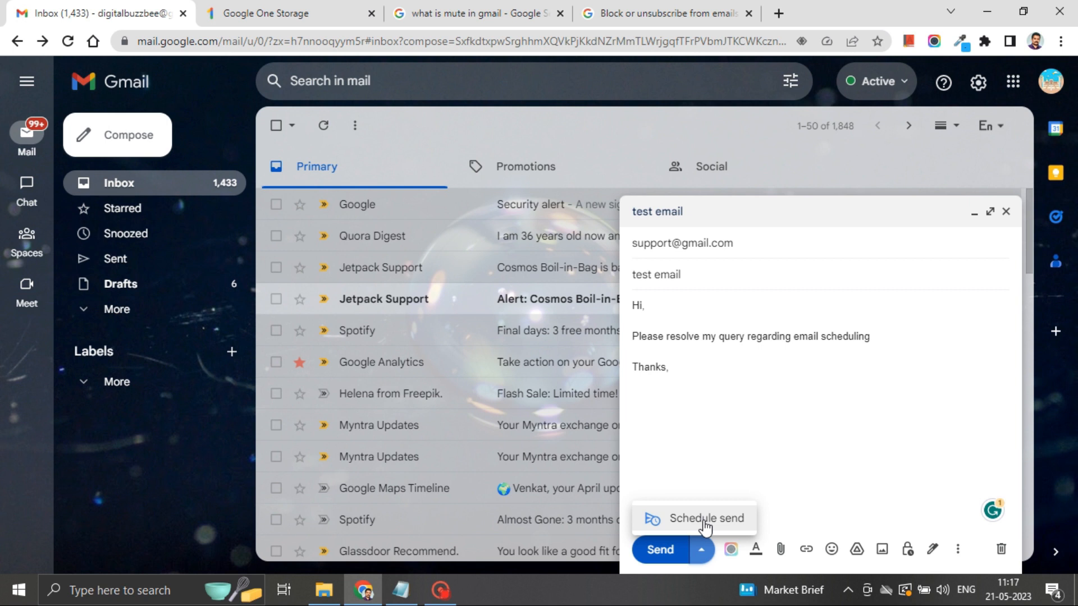
Step: Schedule the test email to send on Thu, May 25 at 10:00 AM
click(705, 520)
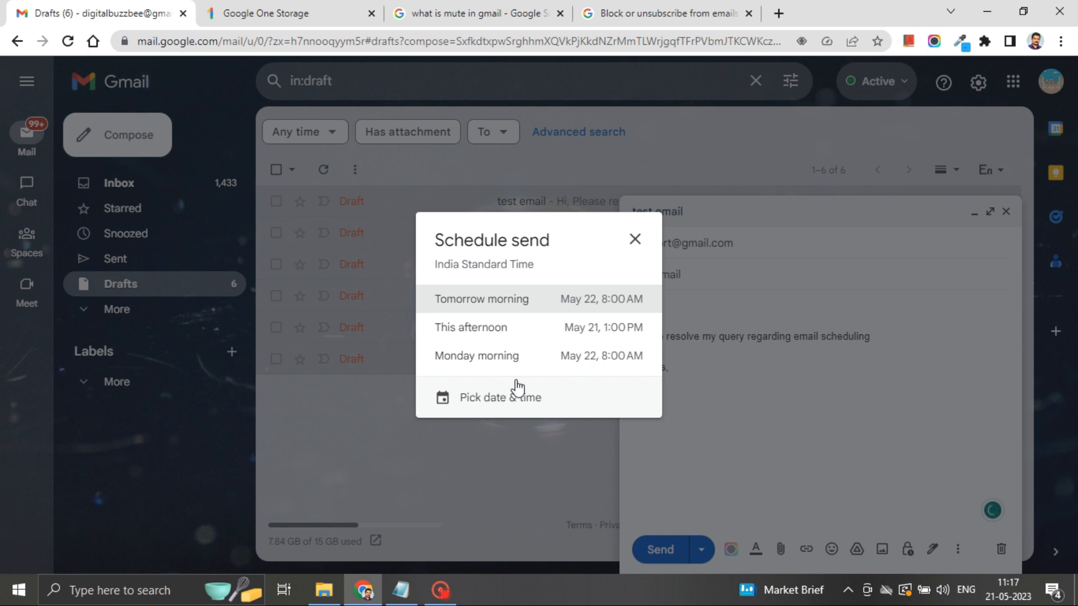
click(474, 399)
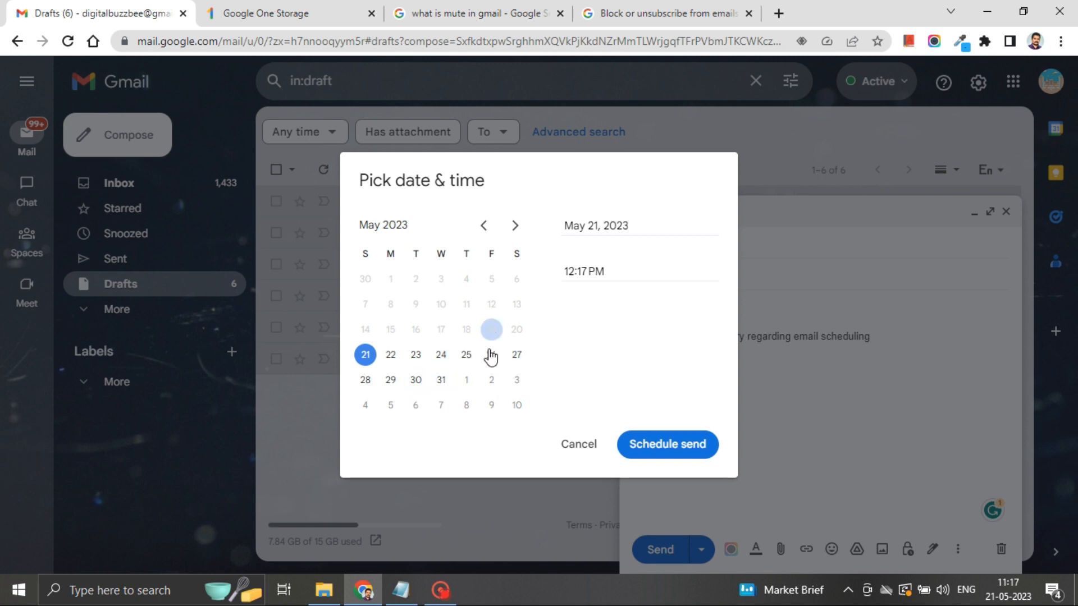
click(467, 359)
click(605, 271)
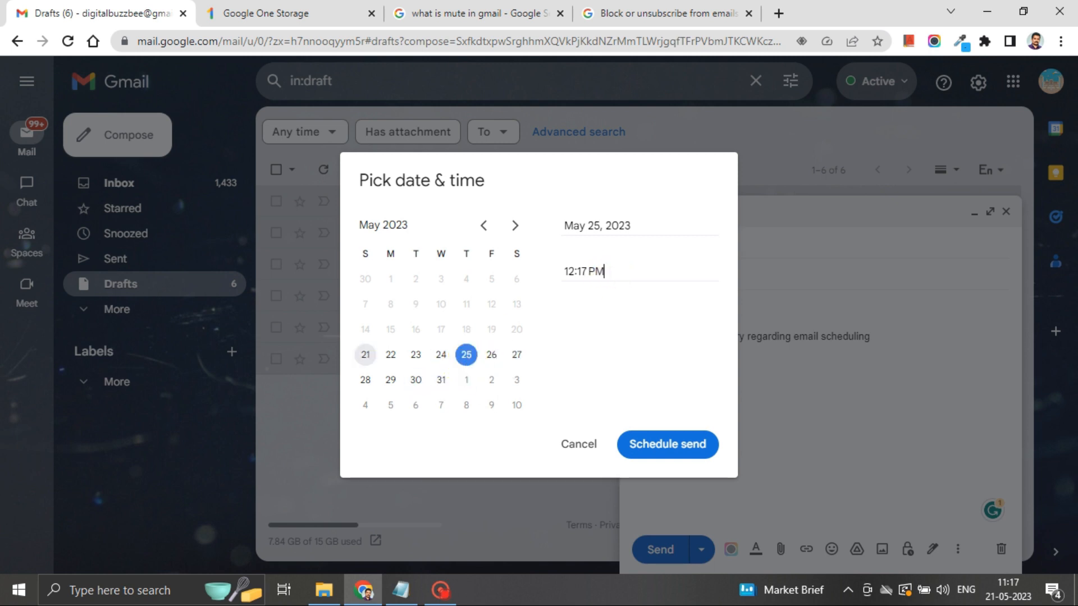
drag(608, 271, 548, 268)
text(10)
click(635, 308)
click(644, 445)
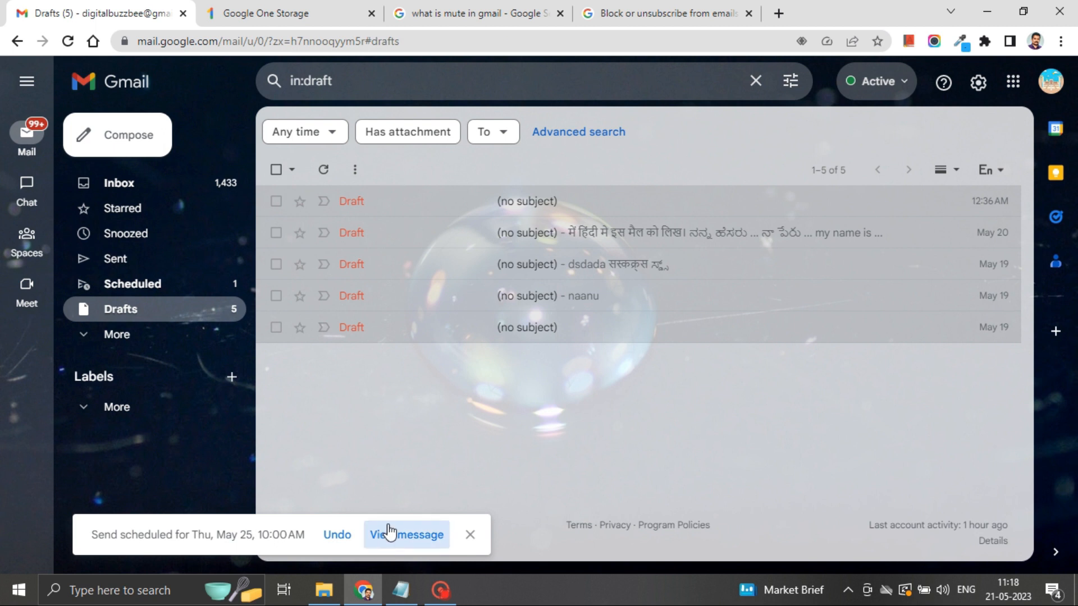
Step: Confirm the test email is listed in the Scheduled folder
click(426, 540)
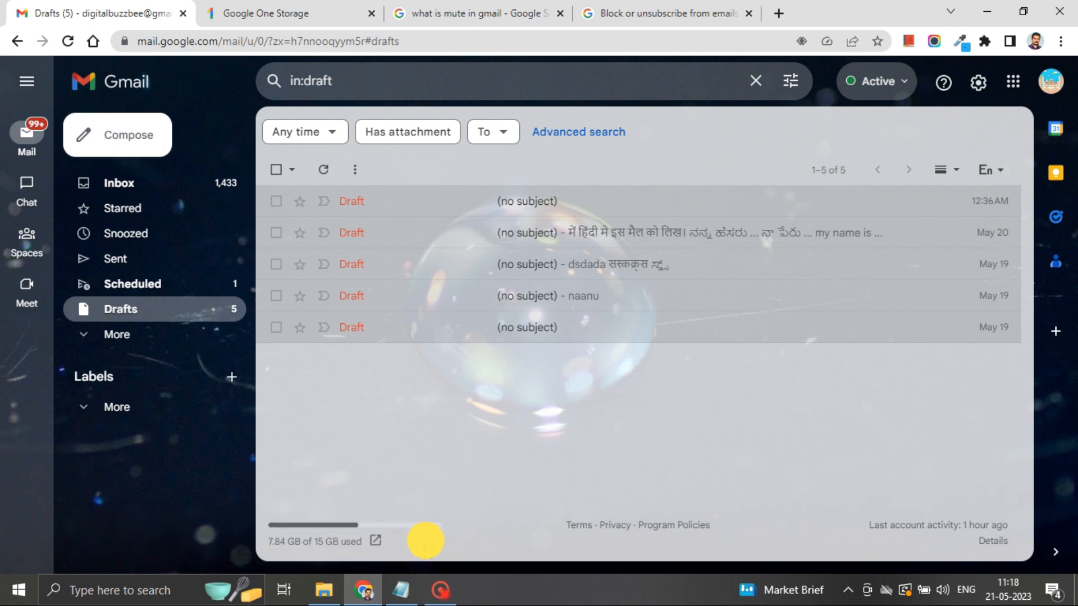
click(174, 287)
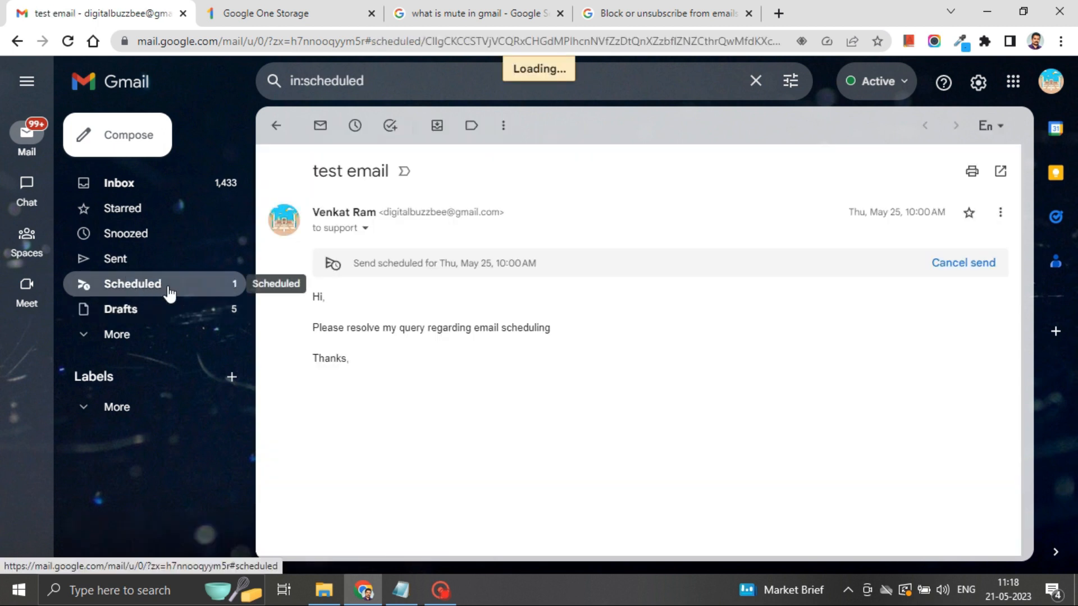
click(115, 182)
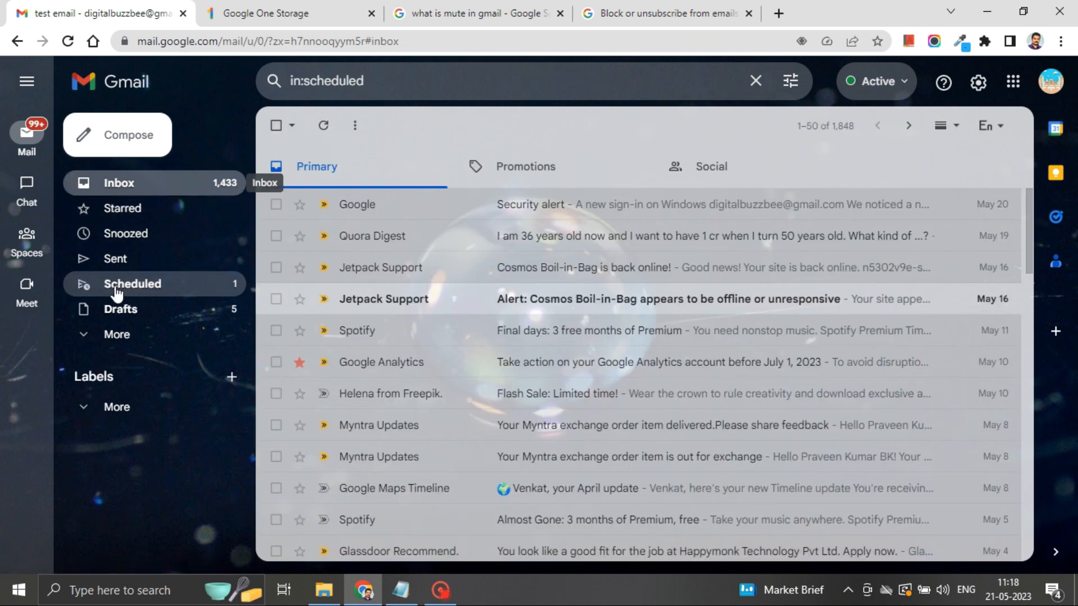
click(134, 290)
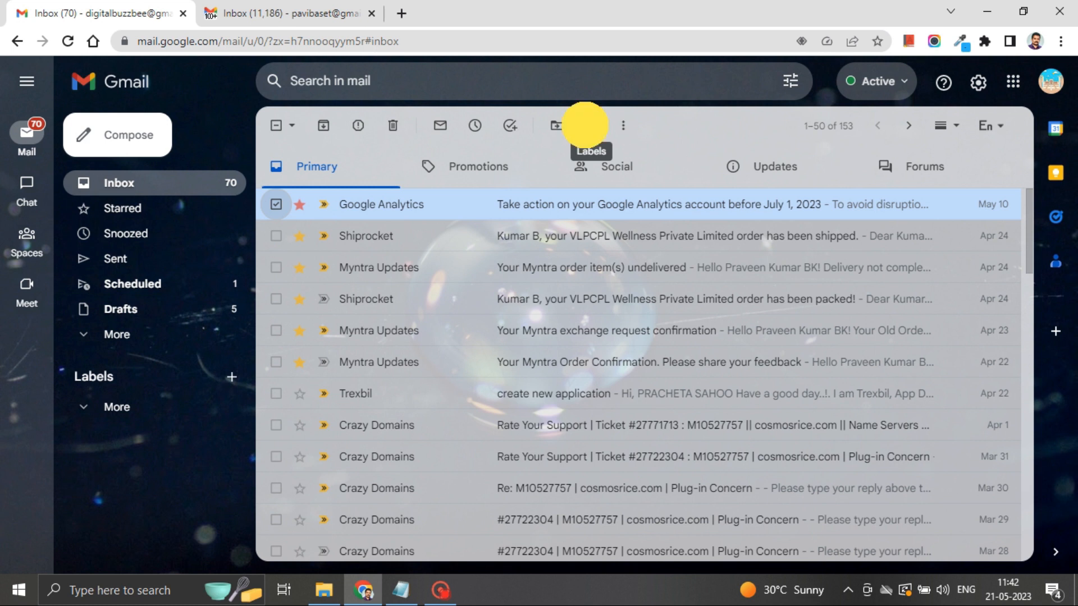
Step: Create a new label for the checked Google Analytics email without nesting it, then refresh the inbox
click(587, 126)
click(626, 387)
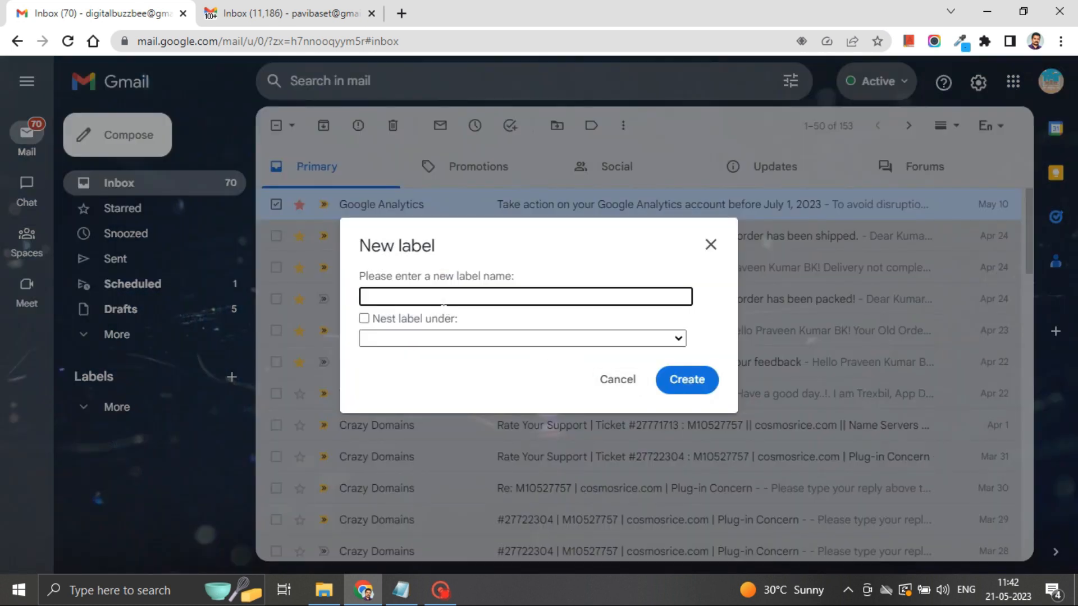
click(443, 299)
click(375, 335)
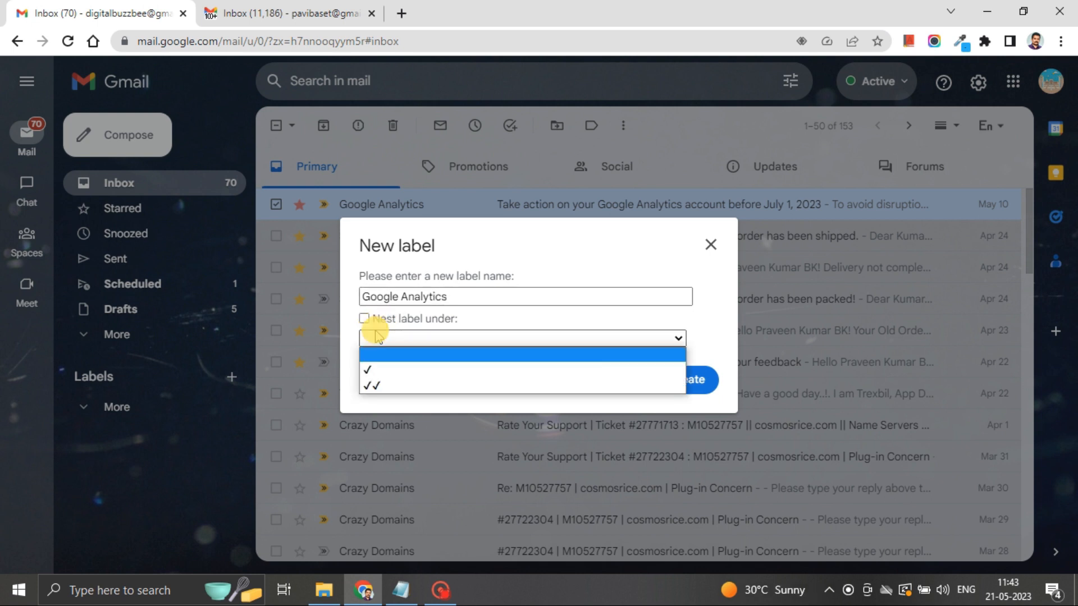
click(373, 336)
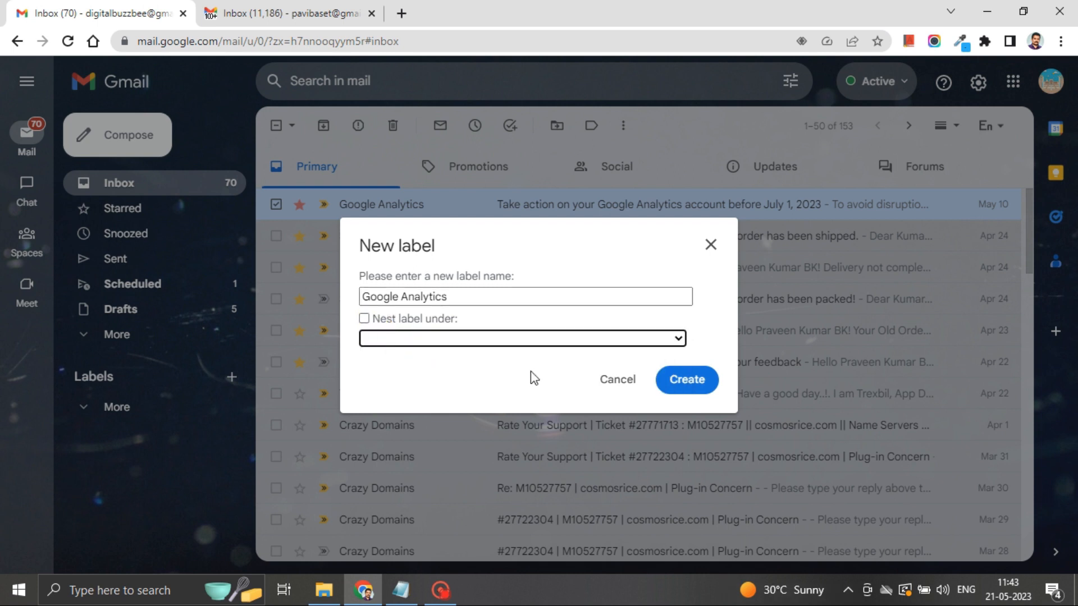
click(690, 381)
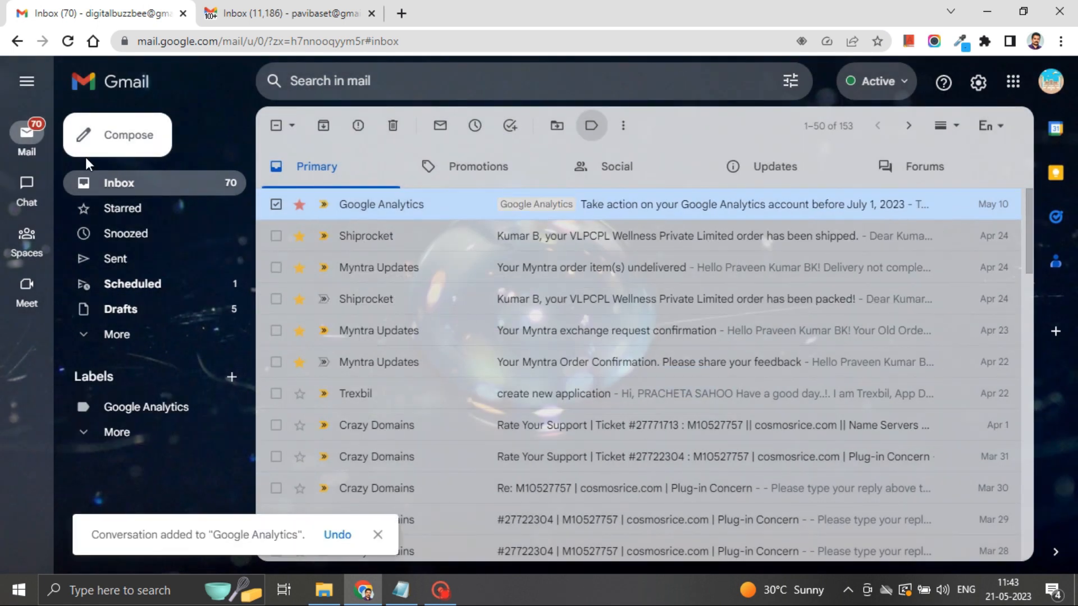
click(121, 191)
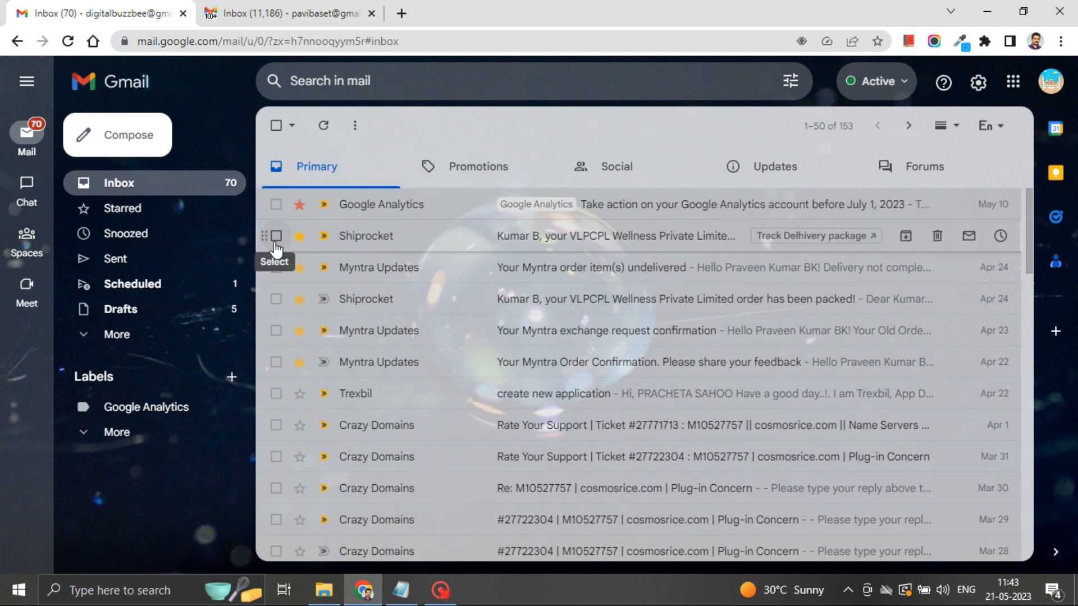
Step: Create the 'Myntra Orders' label and apply it to the Myntra order confirmation email
click(277, 362)
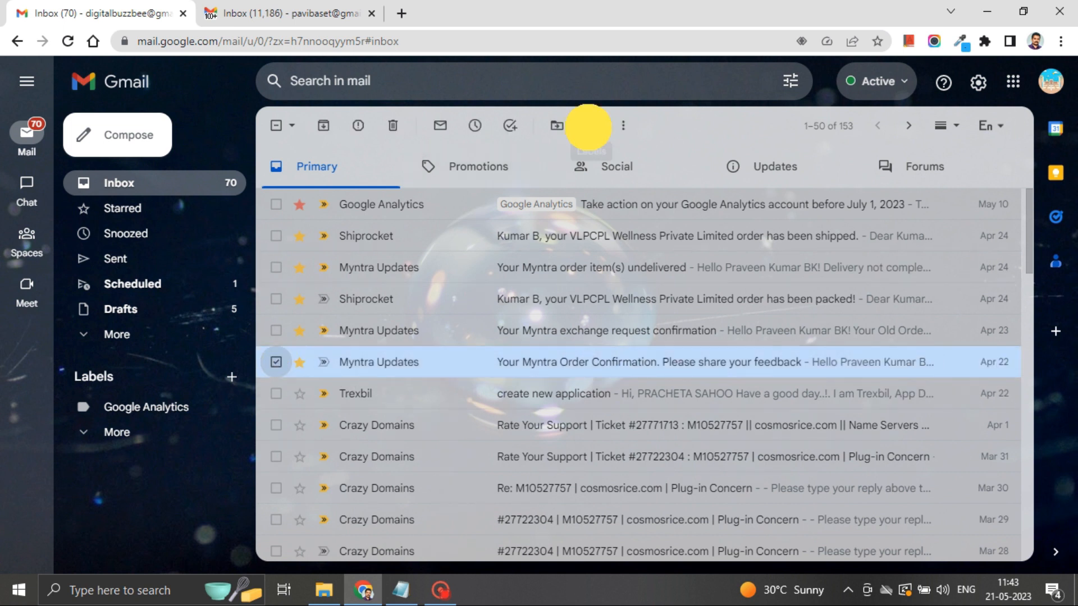
click(591, 125)
click(650, 404)
click(425, 287)
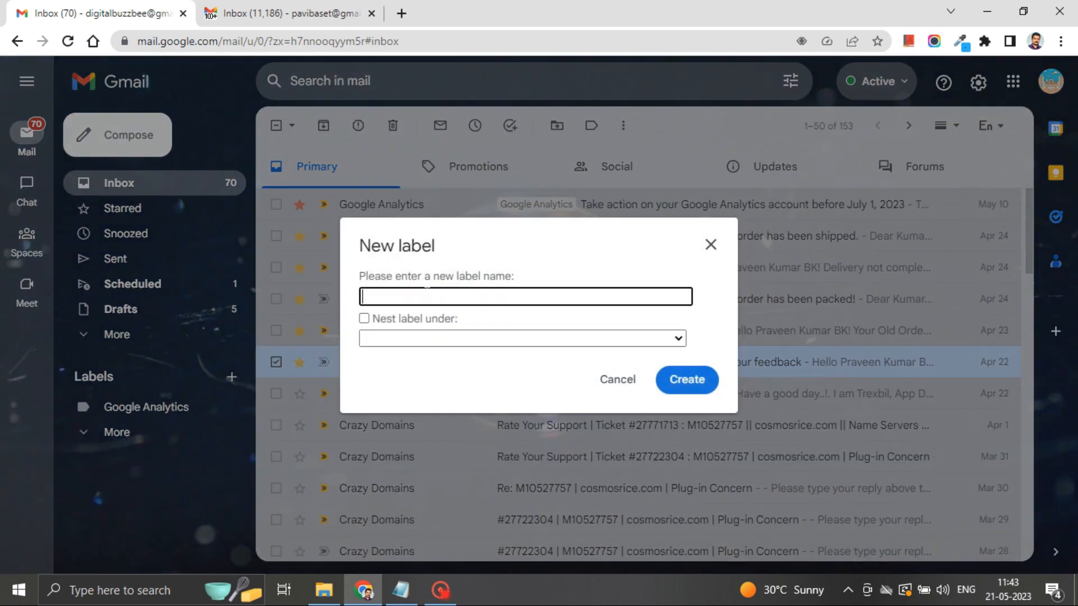
text(Myntra Orders)
click(686, 382)
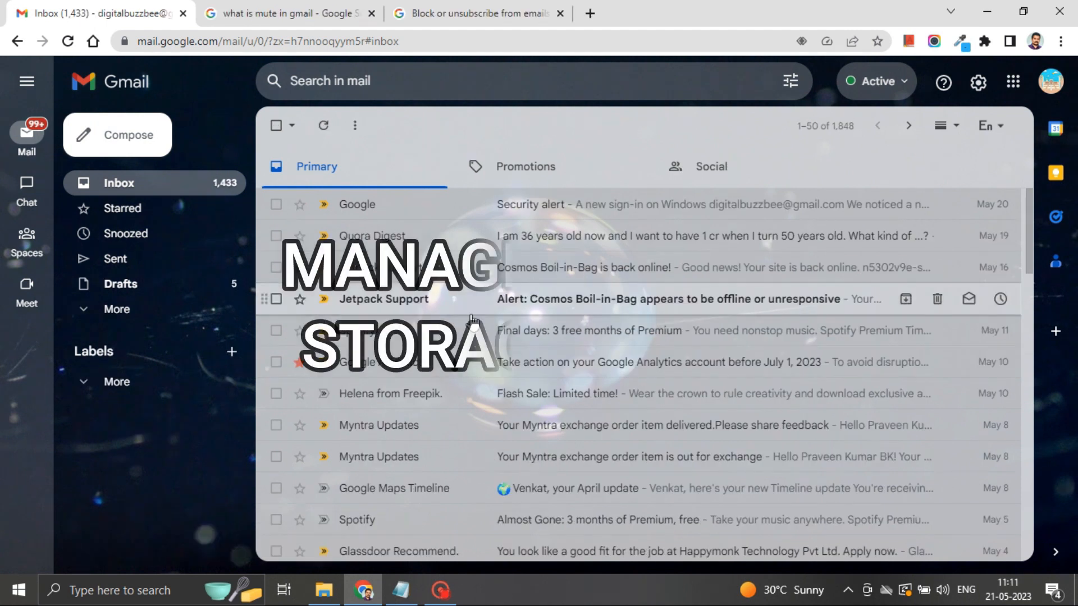
Step: From the inbox footer, open the account storage details showing 7.83 GB of 15 GB used
scroll(472, 318, down, 4)
scroll(472, 318, down, 15)
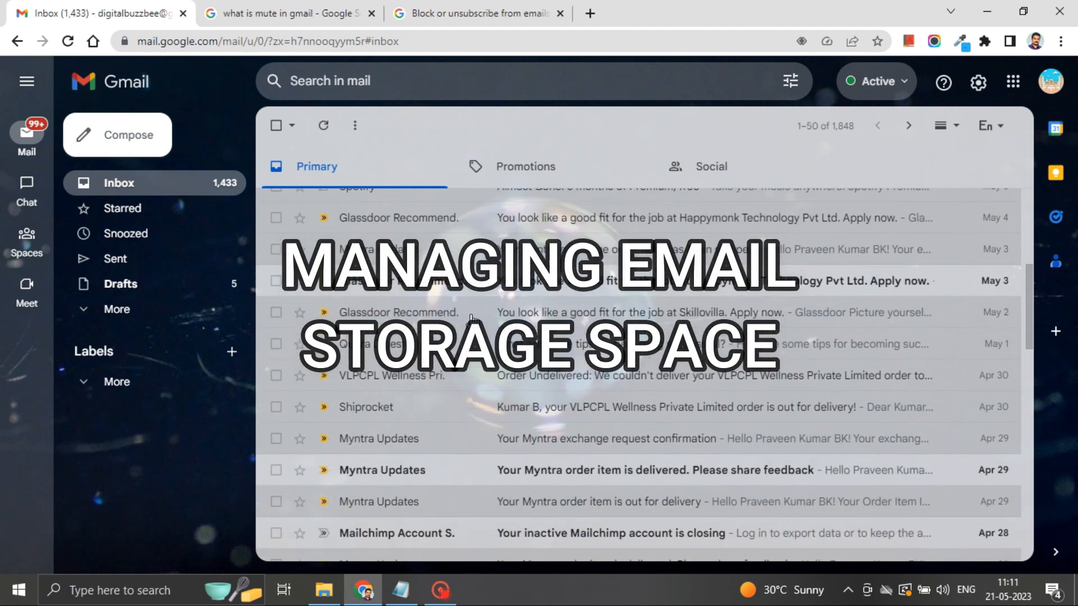
scroll(398, 425, down, 5)
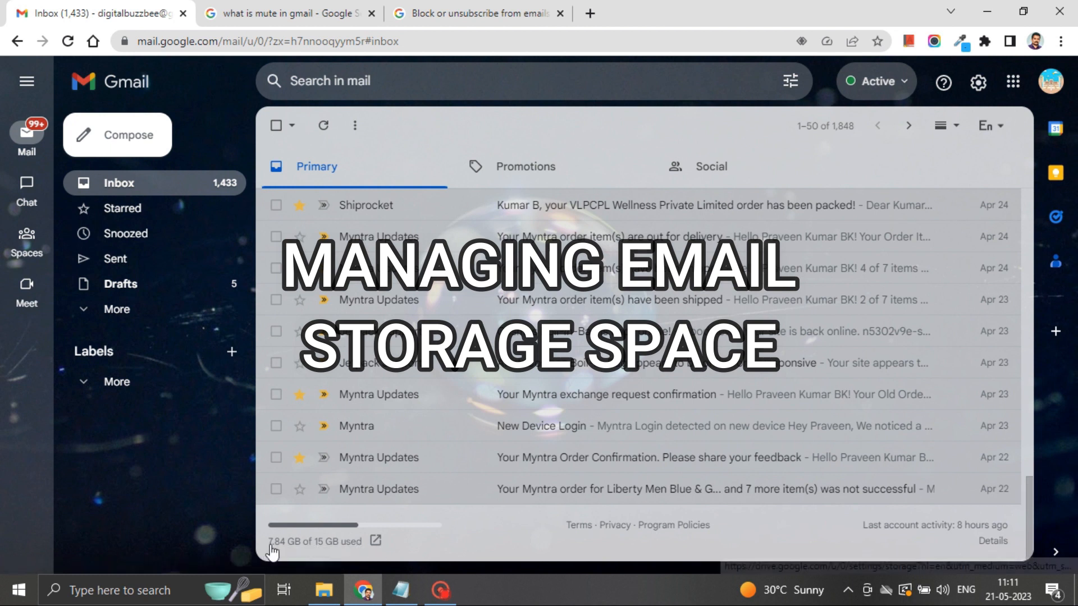
click(376, 542)
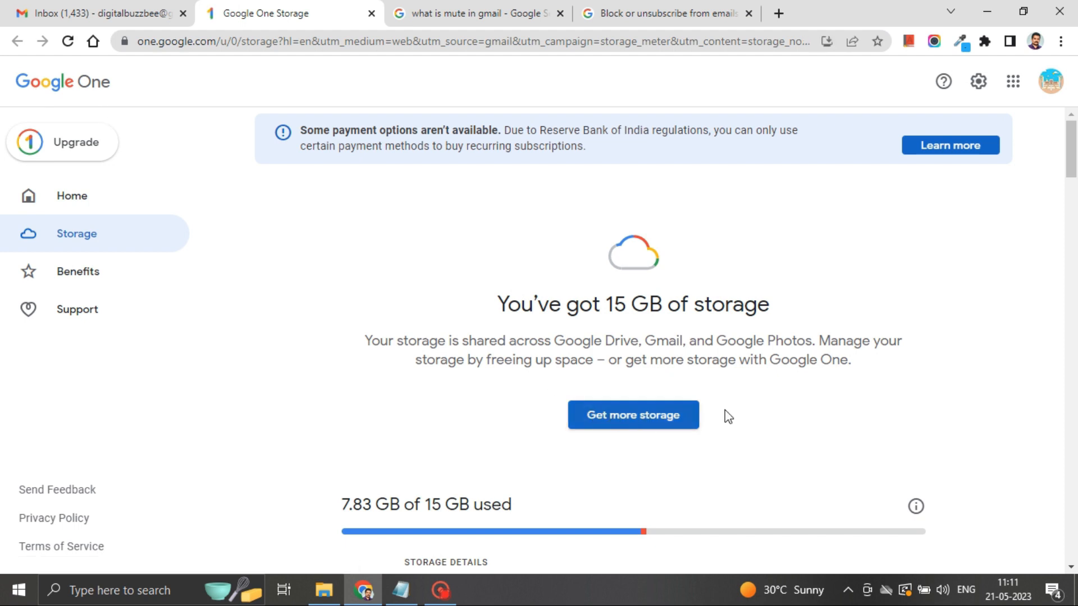
Step: Browse the available Google One storage plans, then go to the Storage manager
scroll(814, 422, down, 5)
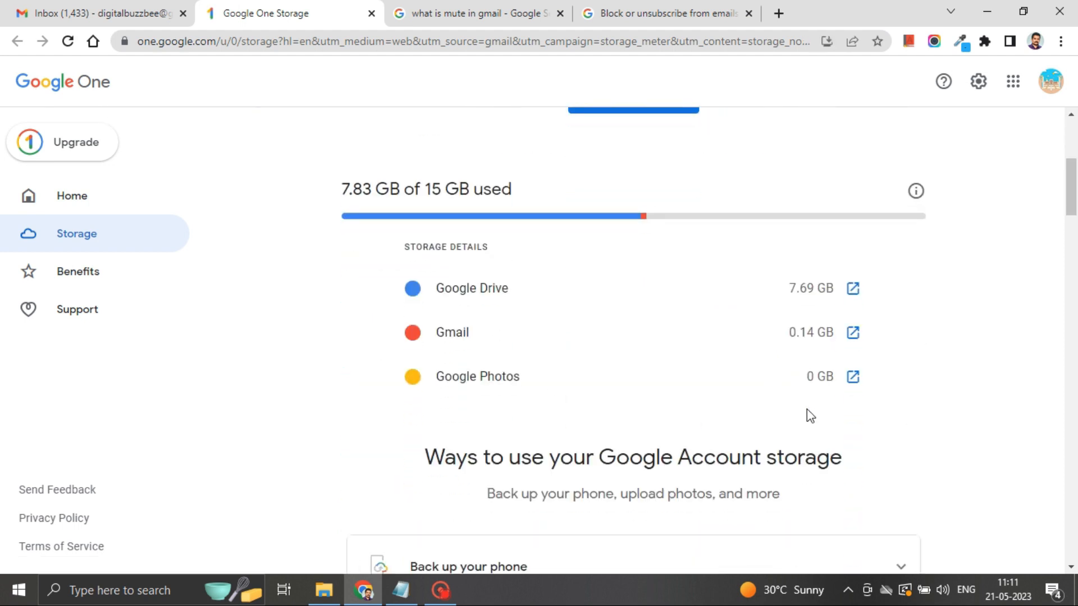
scroll(585, 348, up, 3)
click(606, 257)
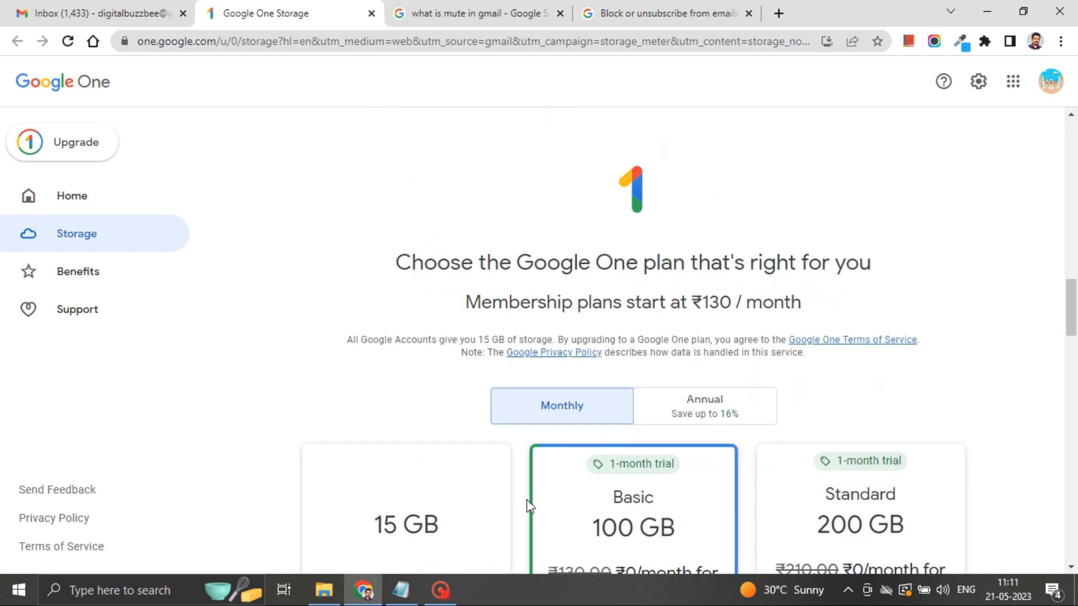
scroll(527, 499, down, 5)
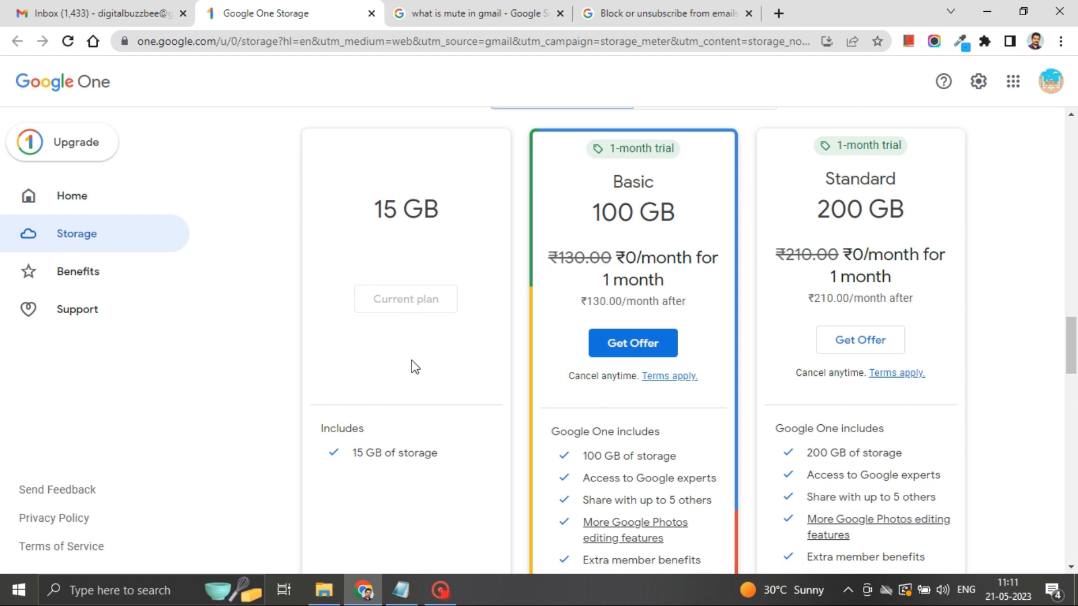
scroll(634, 431, down, 4)
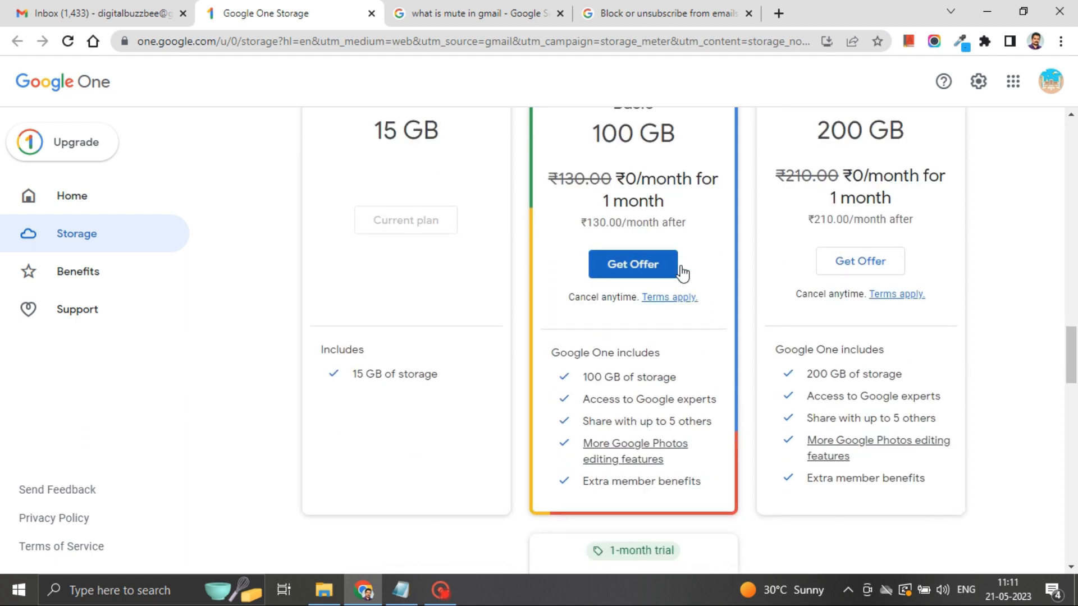
scroll(634, 455, down, 3)
scroll(633, 456, up, 13)
scroll(492, 396, up, 3)
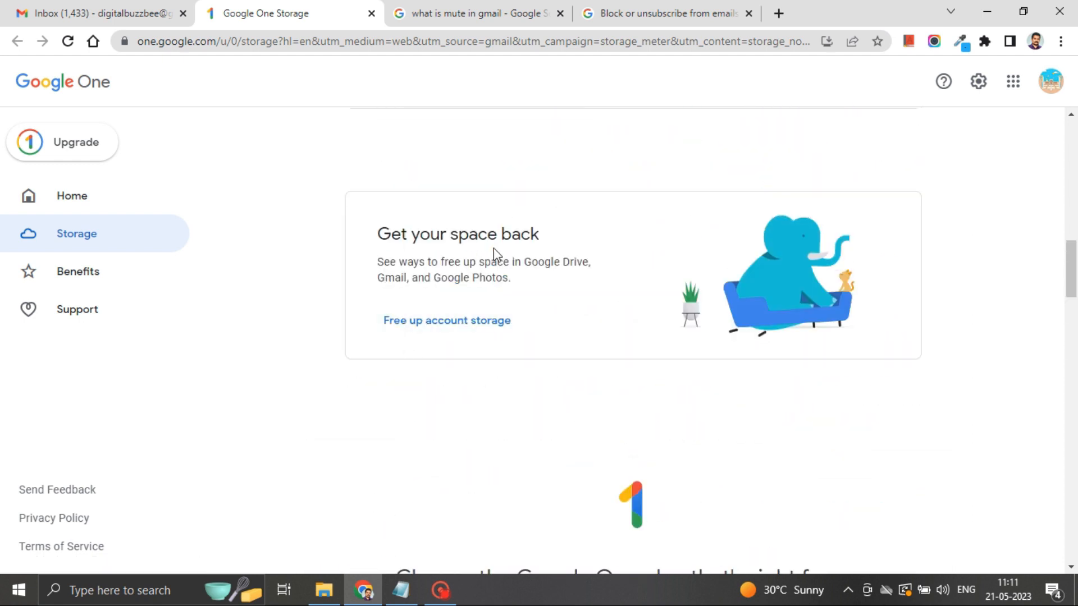
click(470, 324)
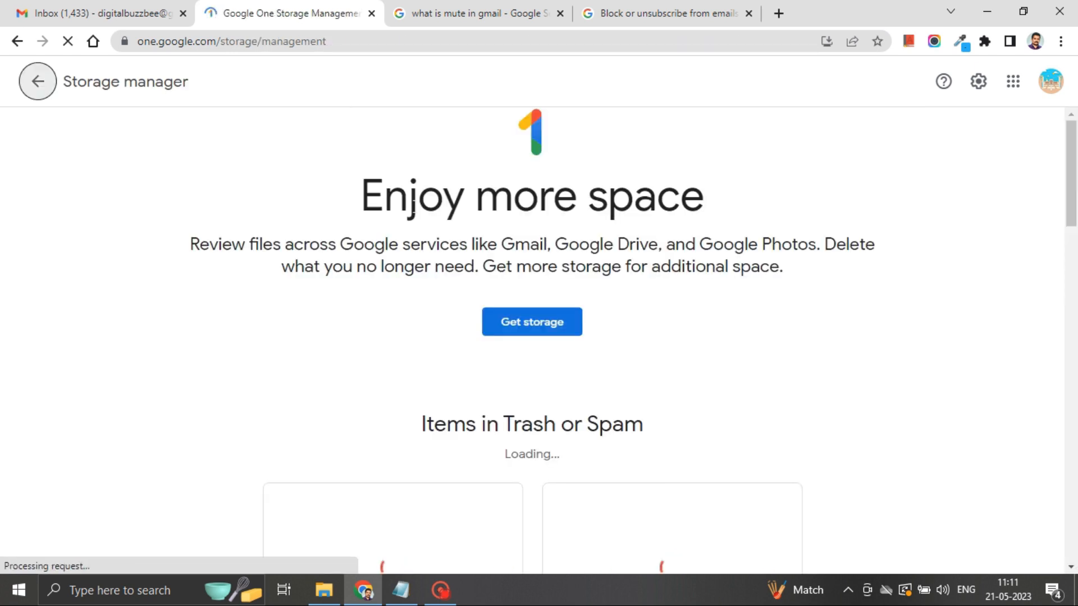
Step: Review Storage manager sections from Trash or Spam to 7.7 GB of large items and 18 KB of unsupported videos
scroll(295, 332, down, 1)
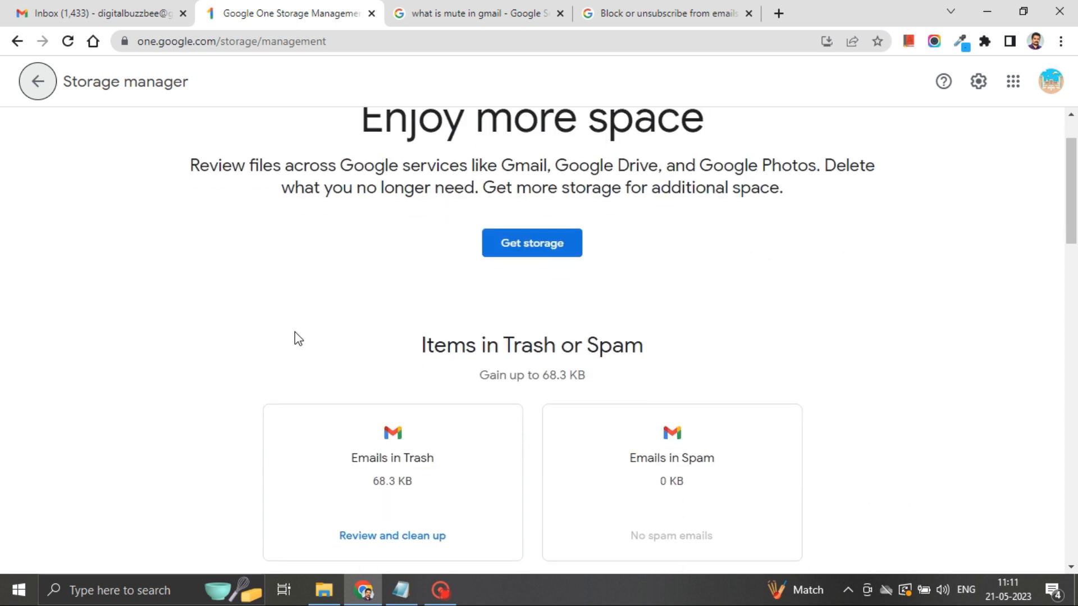
scroll(668, 336, down, 2)
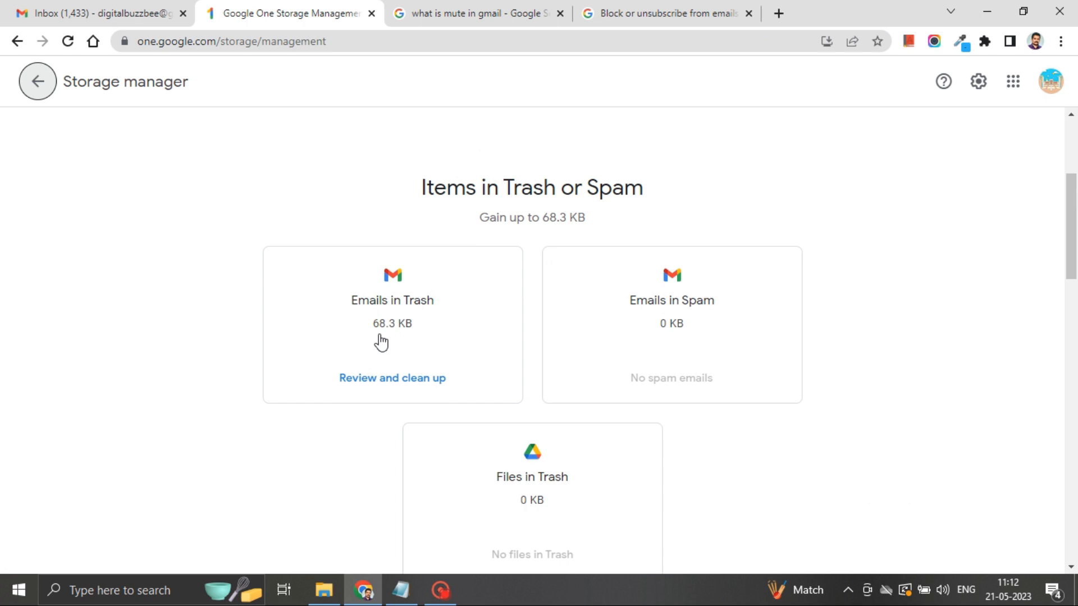
scroll(713, 392, down, 1)
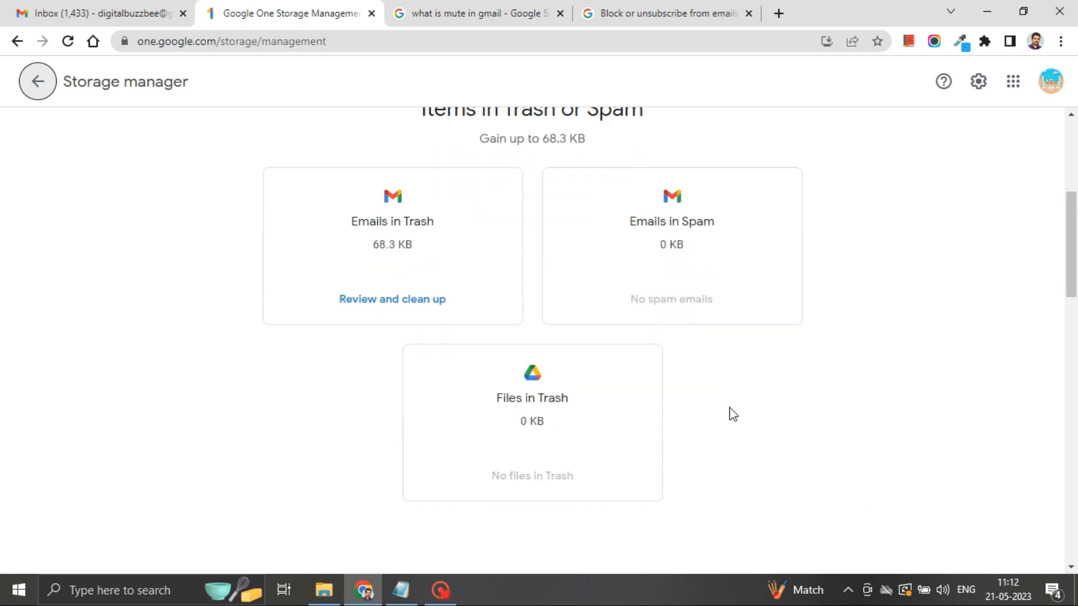
scroll(617, 416, down, 4)
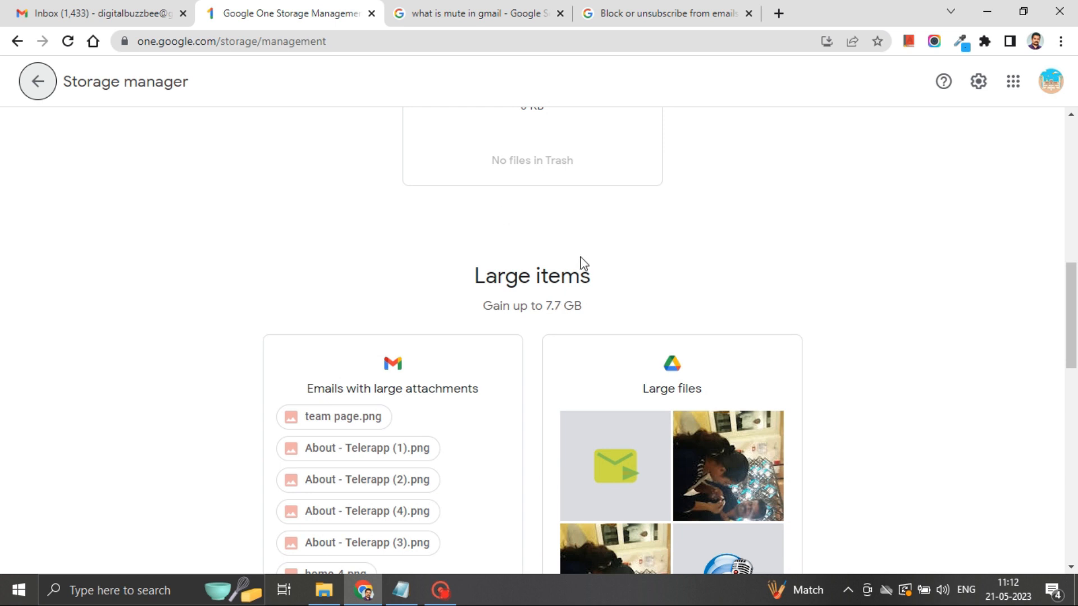
scroll(689, 324, down, 2)
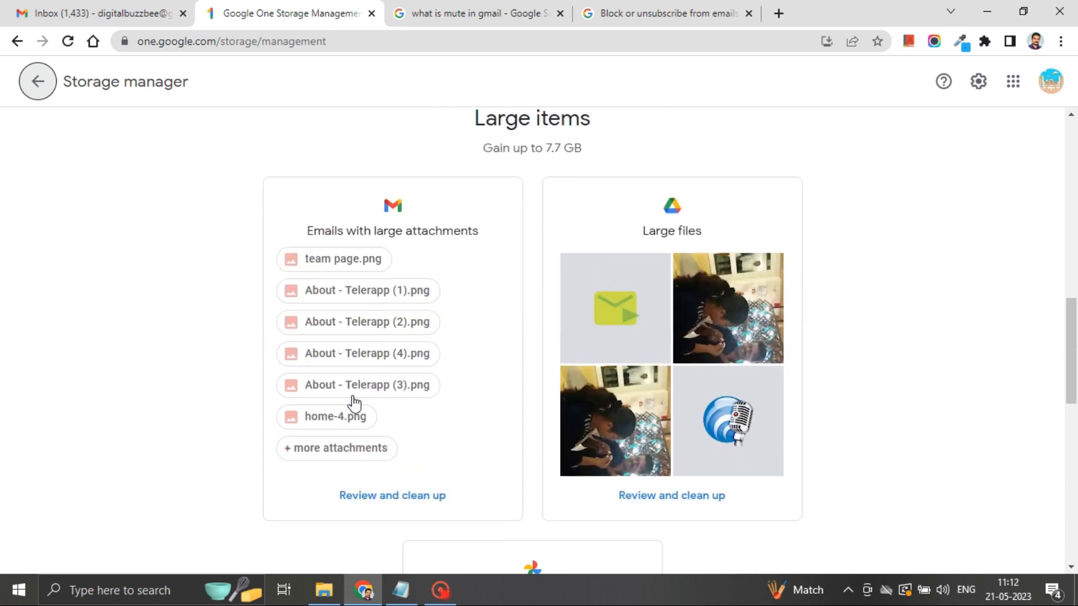
scroll(355, 437, down, 1)
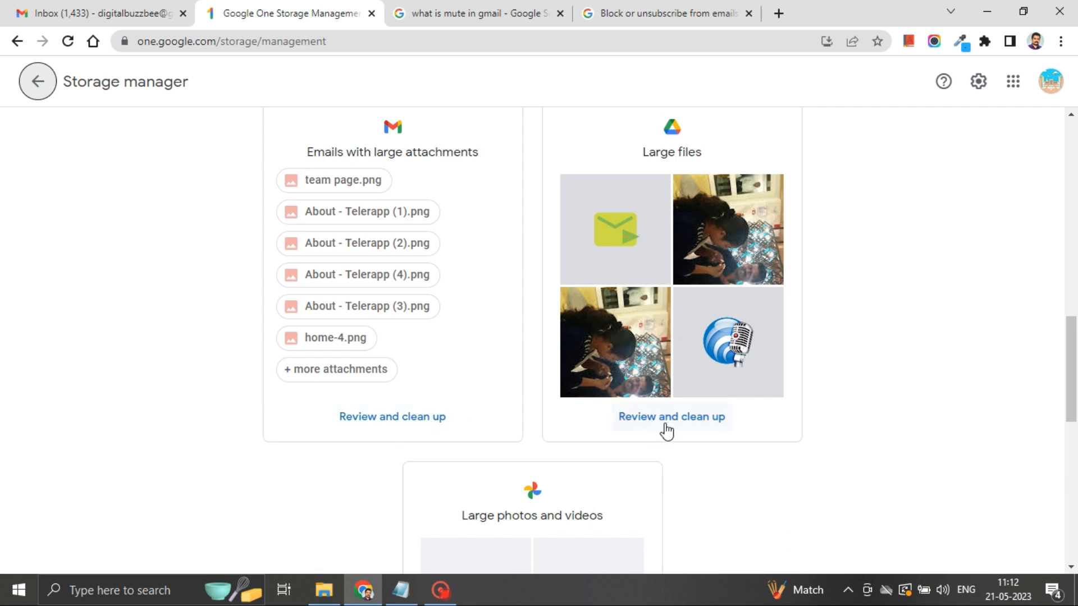
scroll(713, 436, down, 4)
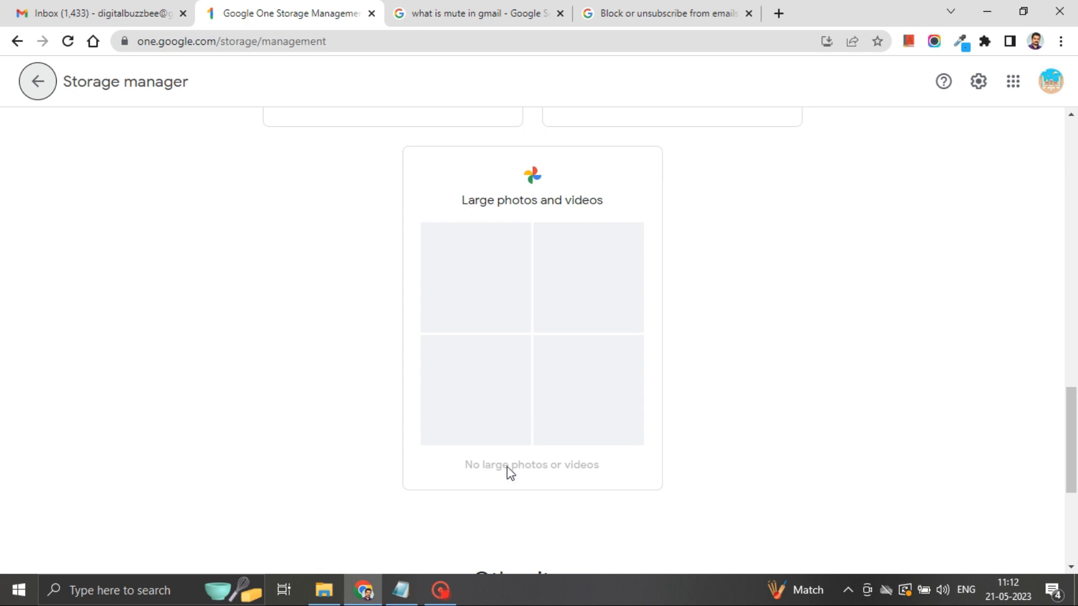
scroll(577, 481, down, 1)
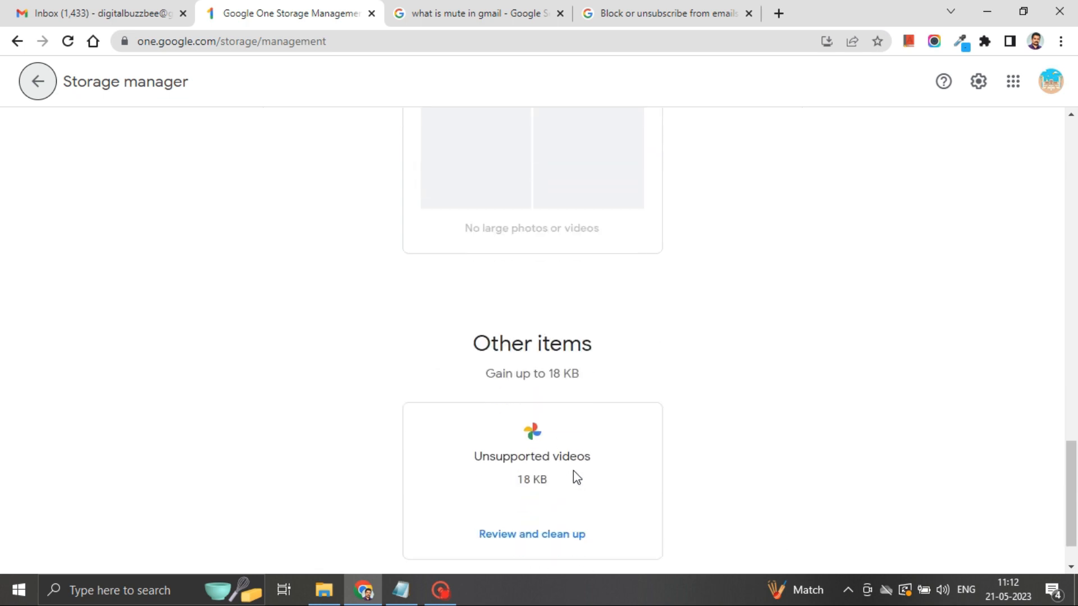
scroll(575, 320, down, 1)
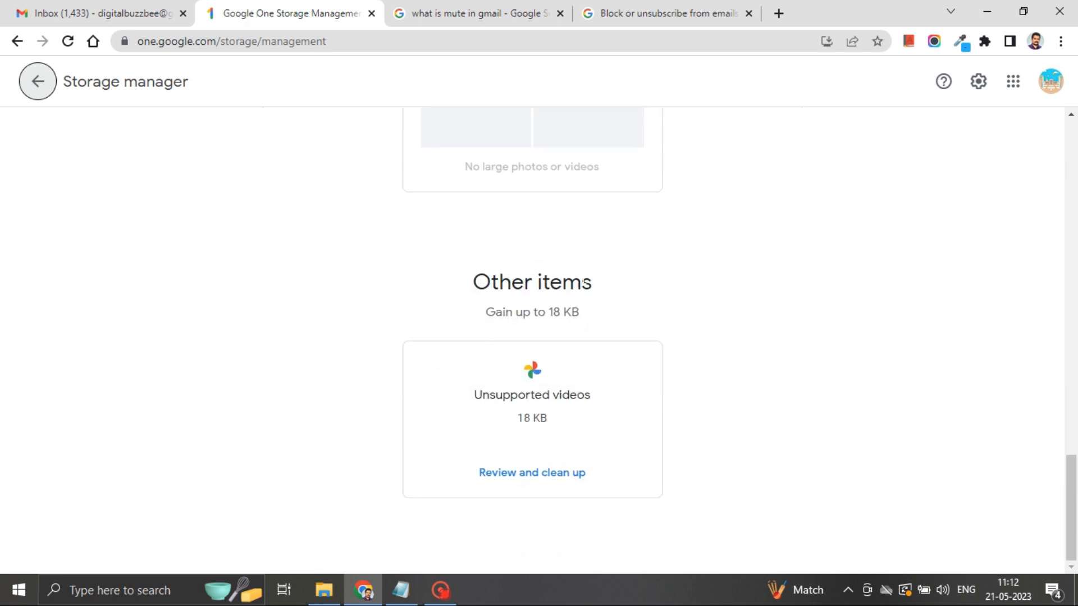